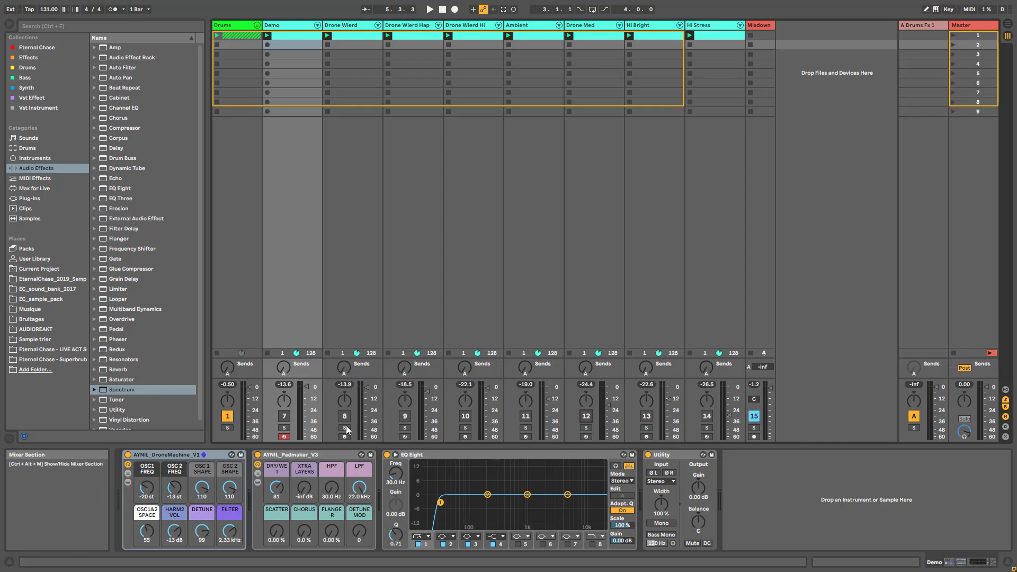
Step: Solo the Drone Wierd track, show its devices and start playback to hear it alone
click(354, 28)
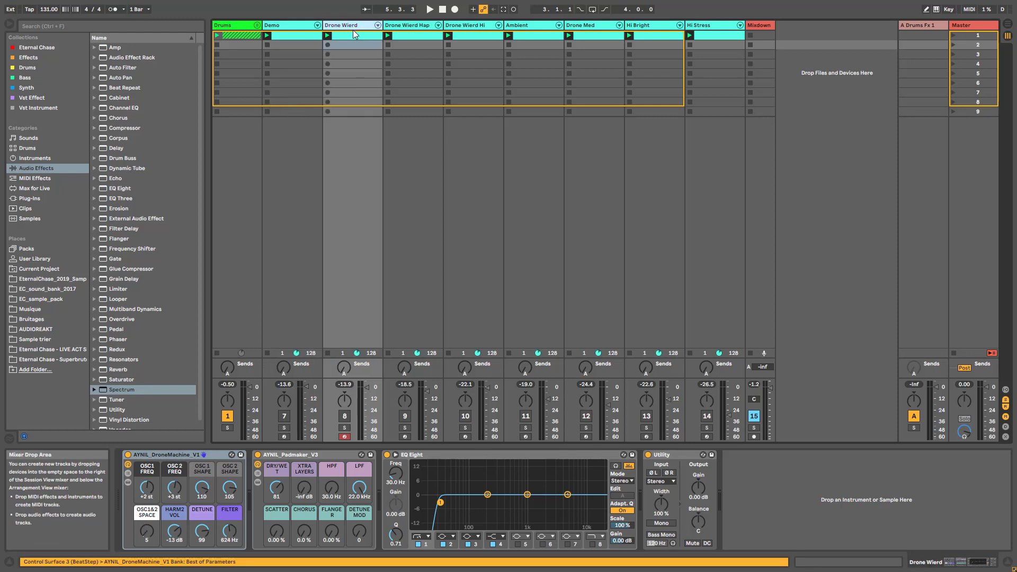
click(345, 428)
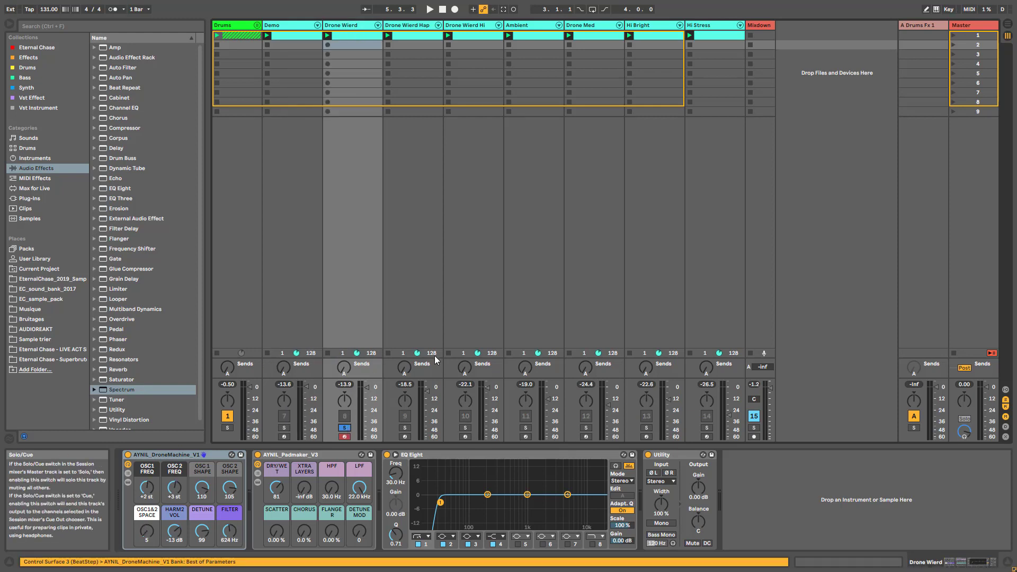
key(space)
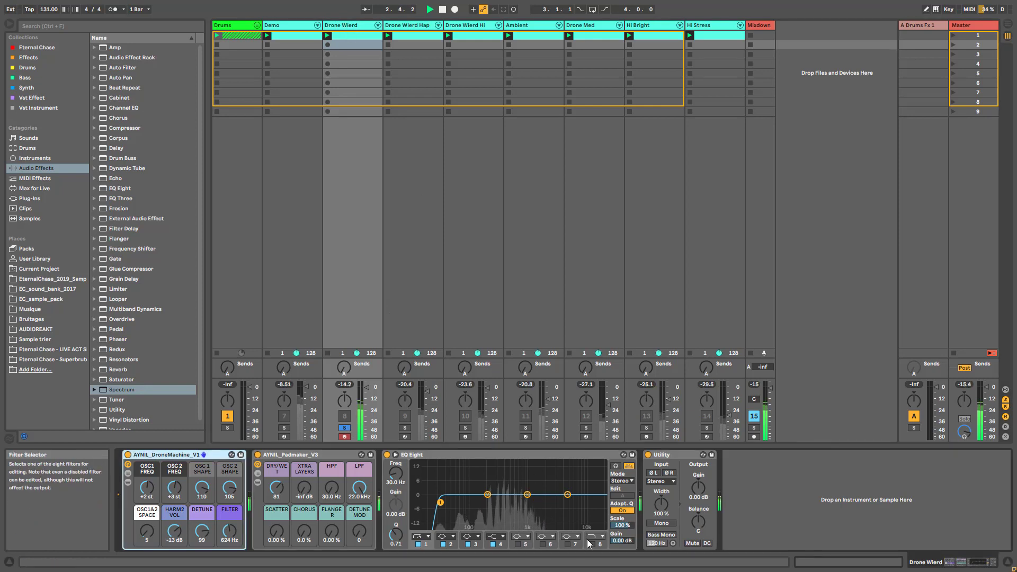
Step: Solo the Drone Wierd Happy track and lower its Padmaker HPF to 30.0 Hz
click(405, 428)
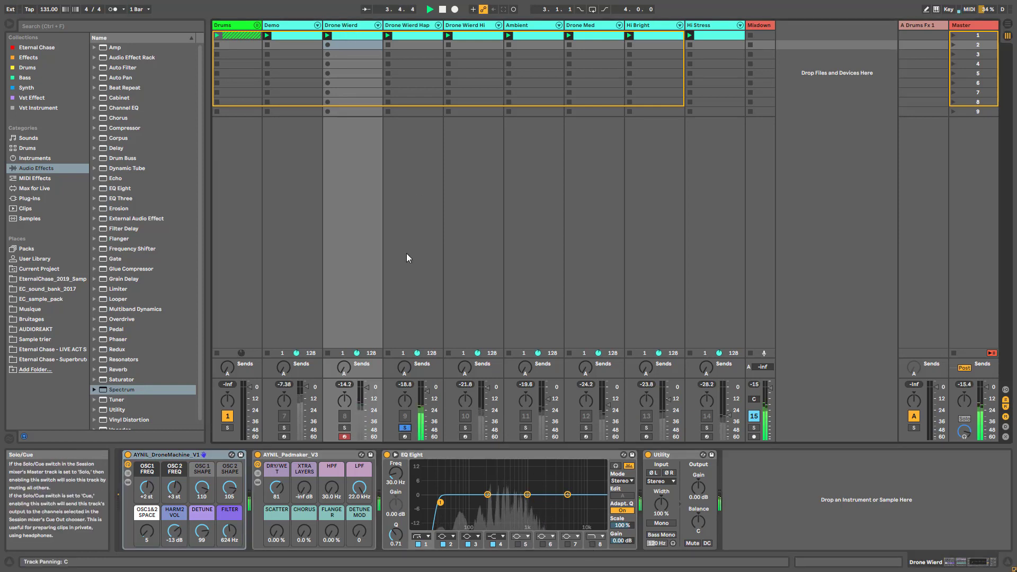
click(412, 26)
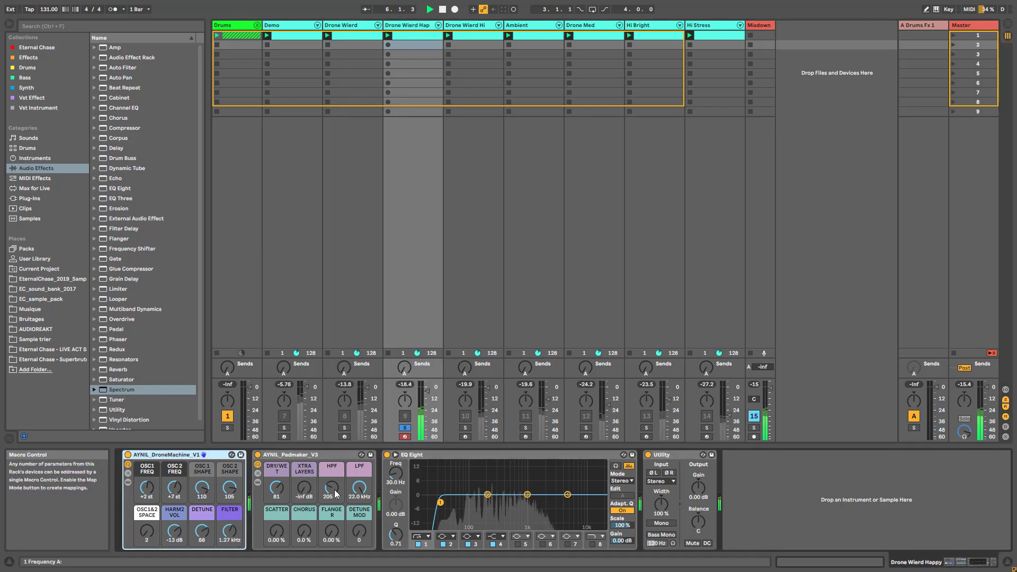
drag(335, 490, 334, 530)
Step: On Drone Wierd Happy's DroneMachine, set OSC1&2 Space to 13 and Filter to 1.40 kHz
drag(230, 536, 230, 545)
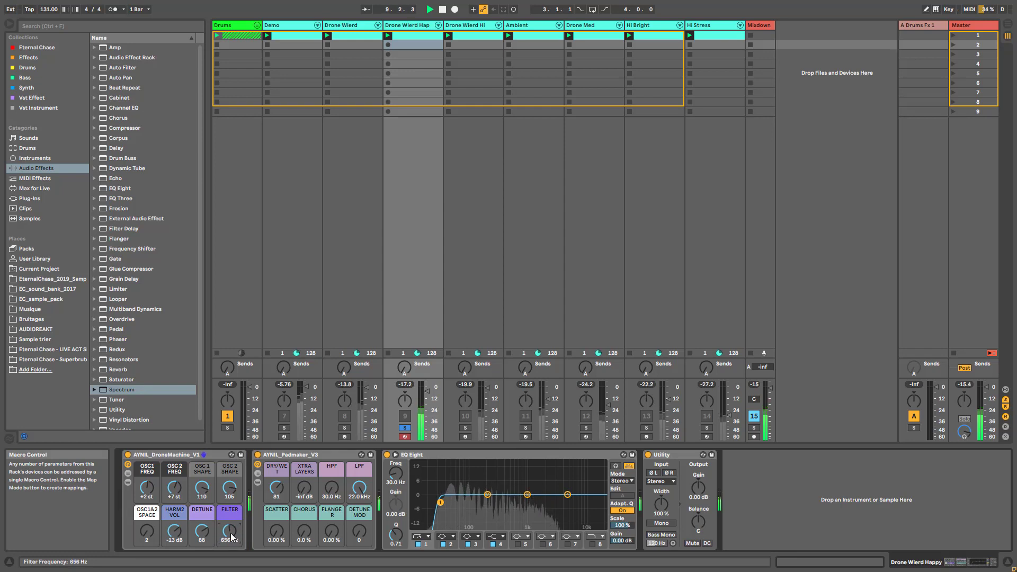
drag(230, 536, 230, 522)
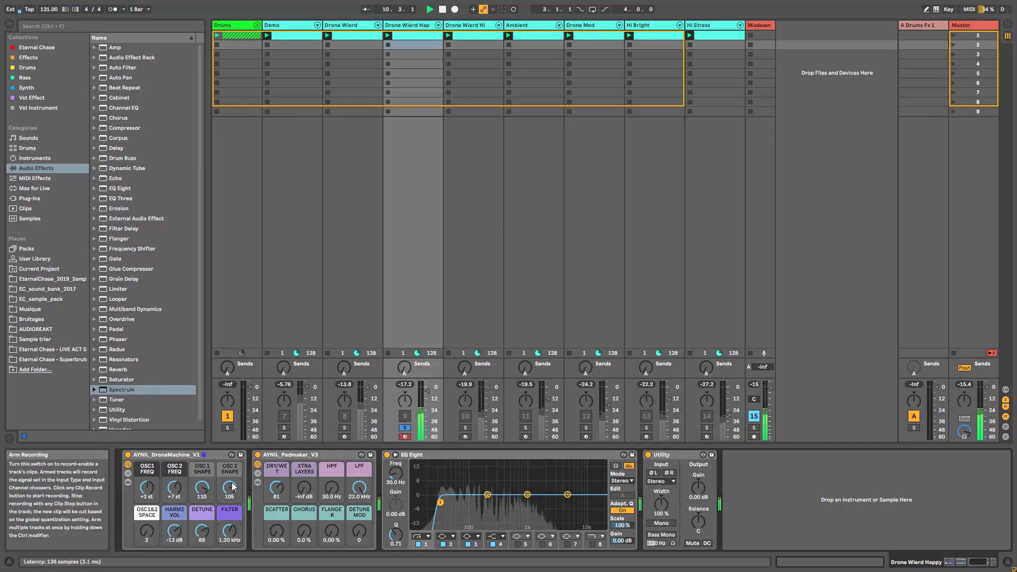
drag(143, 536, 143, 536)
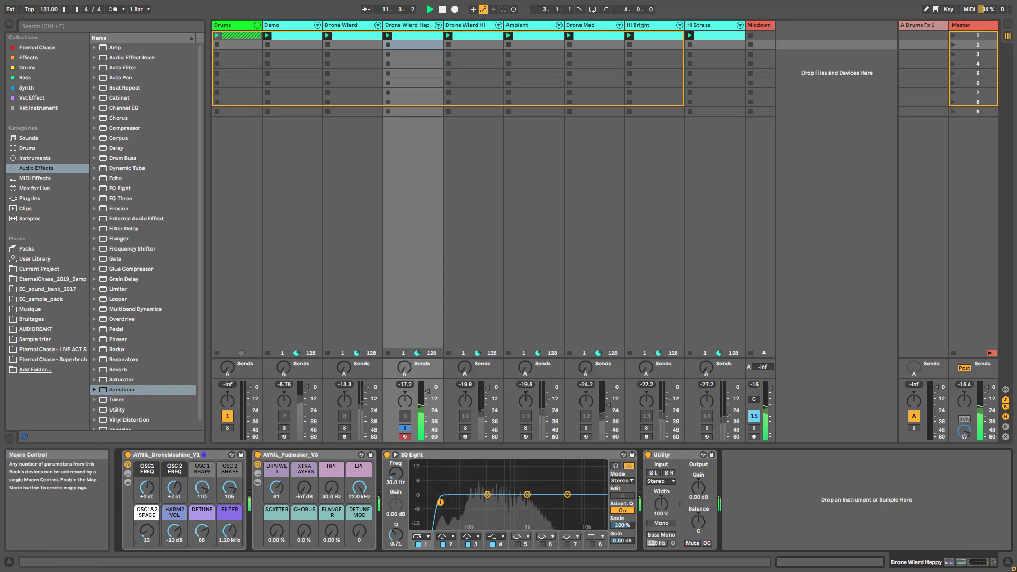
drag(229, 531, 229, 526)
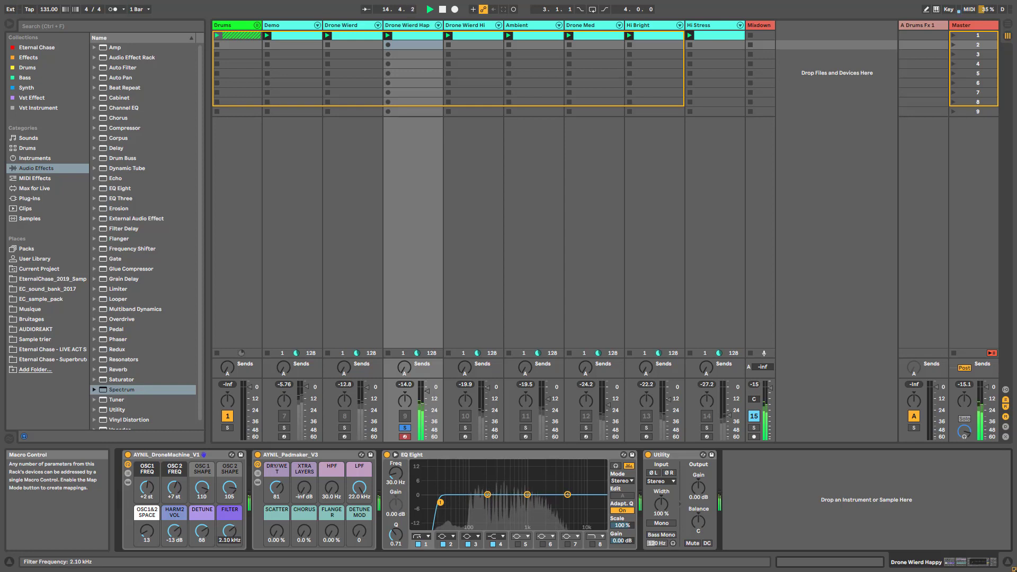
drag(230, 530, 230, 534)
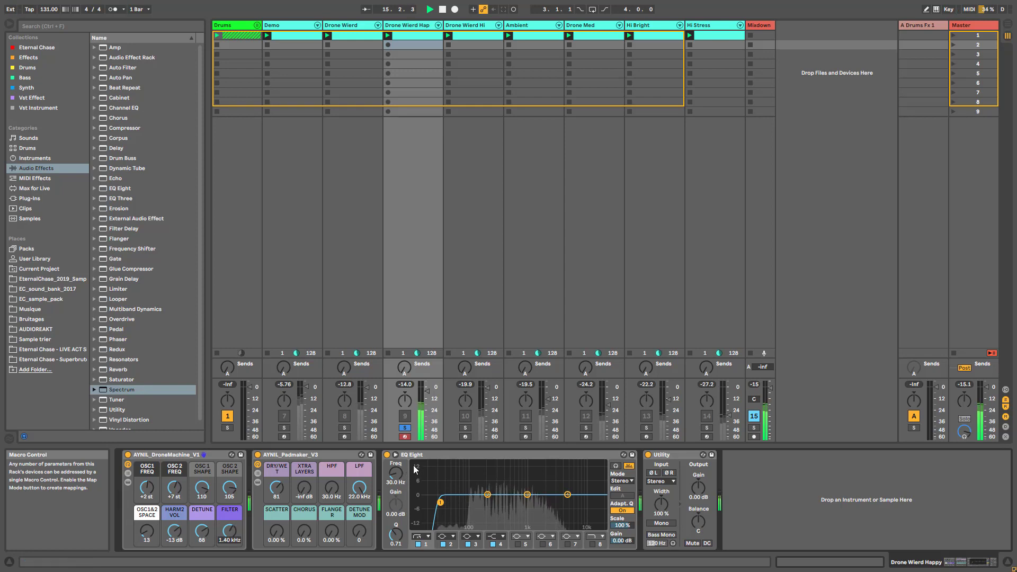
Step: Audition the Drone Wierd Hi and Ambient tracks soloed in turn, showing each track's devices
click(466, 428)
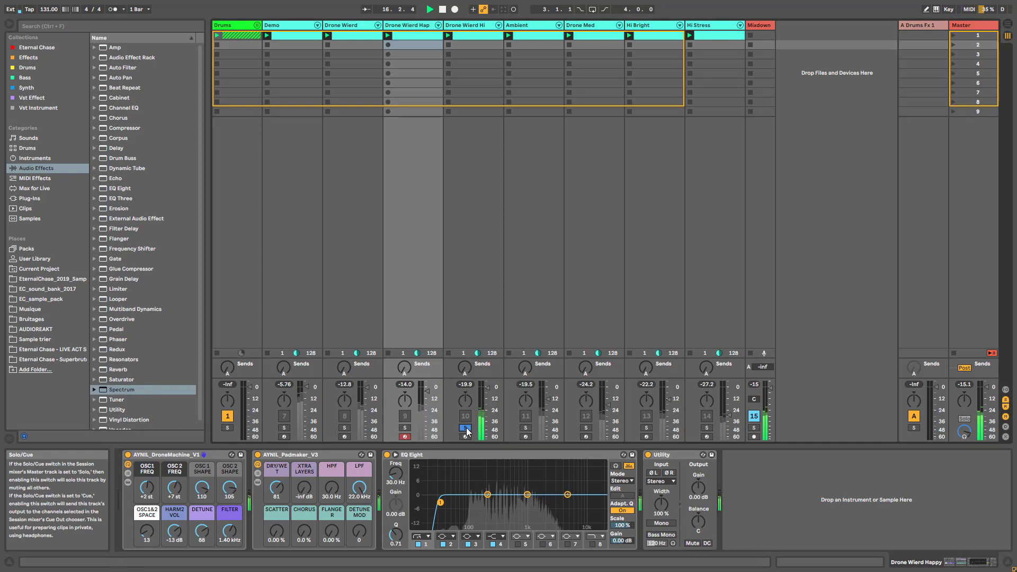
click(477, 28)
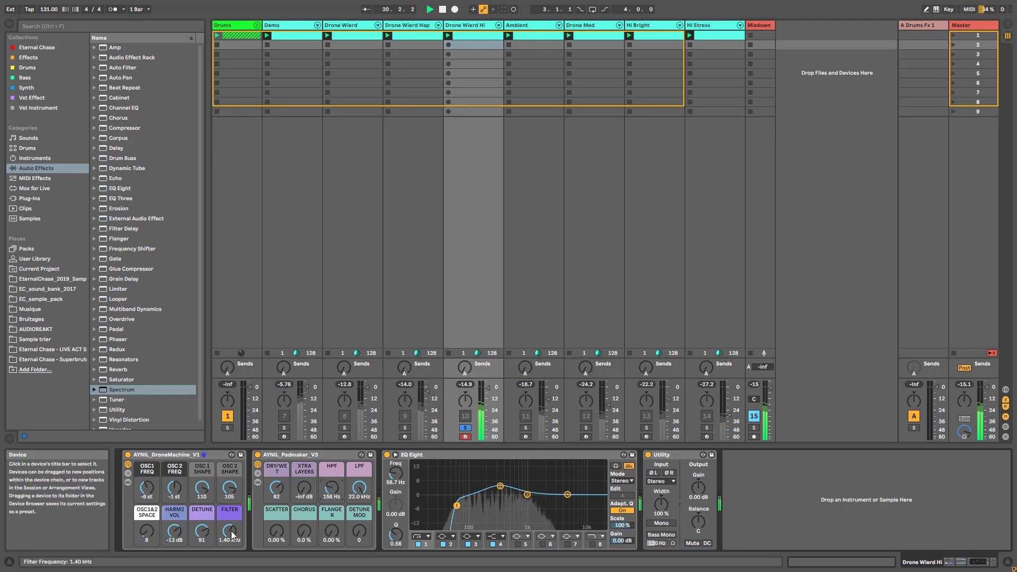
click(526, 428)
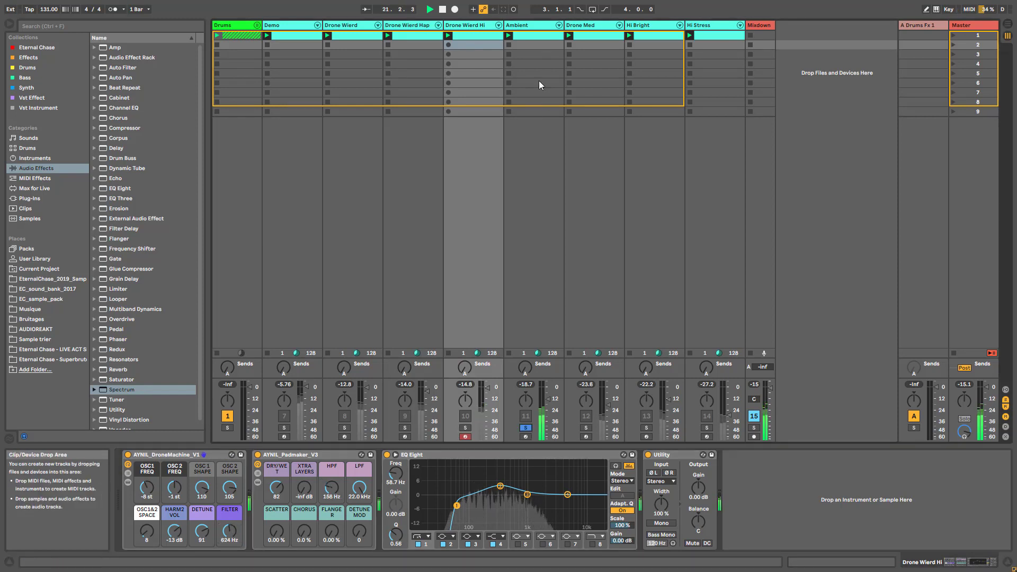
click(533, 27)
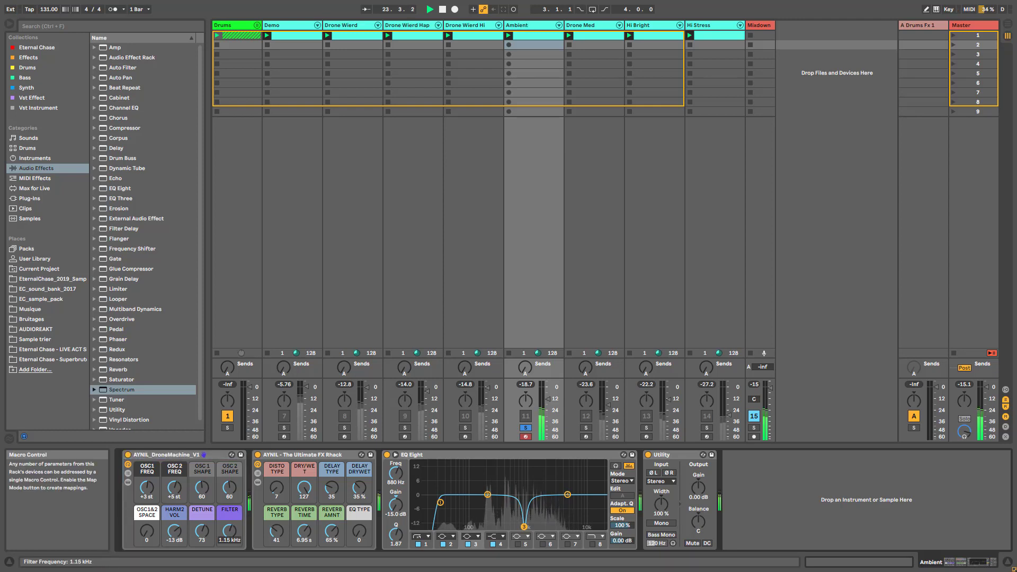
Step: Solo the Drone Med track and lower its EQ Eight low-cut frequency to 77.4 Hz
click(586, 428)
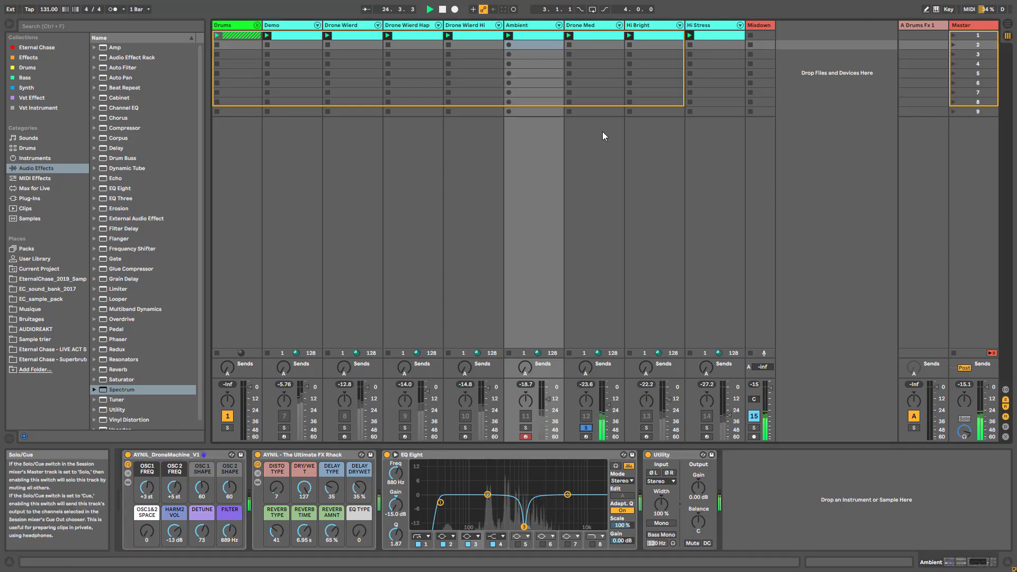
click(588, 27)
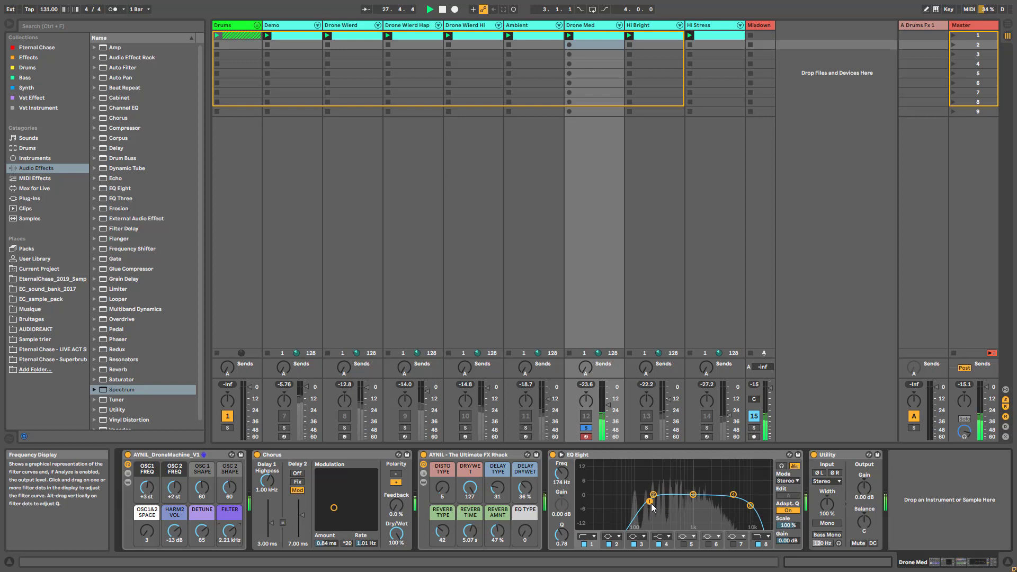
drag(650, 503, 630, 502)
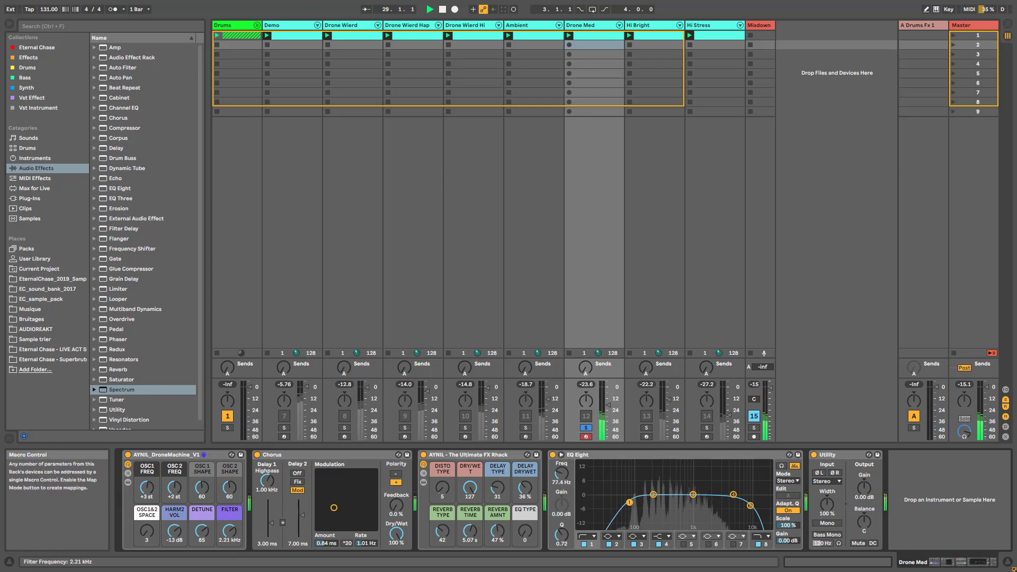
Step: Set Drone Med's DroneMachine Filter to 1.47 kHz and its track volume to -9.7 dB
drag(230, 532, 229, 543)
drag(609, 405, 608, 398)
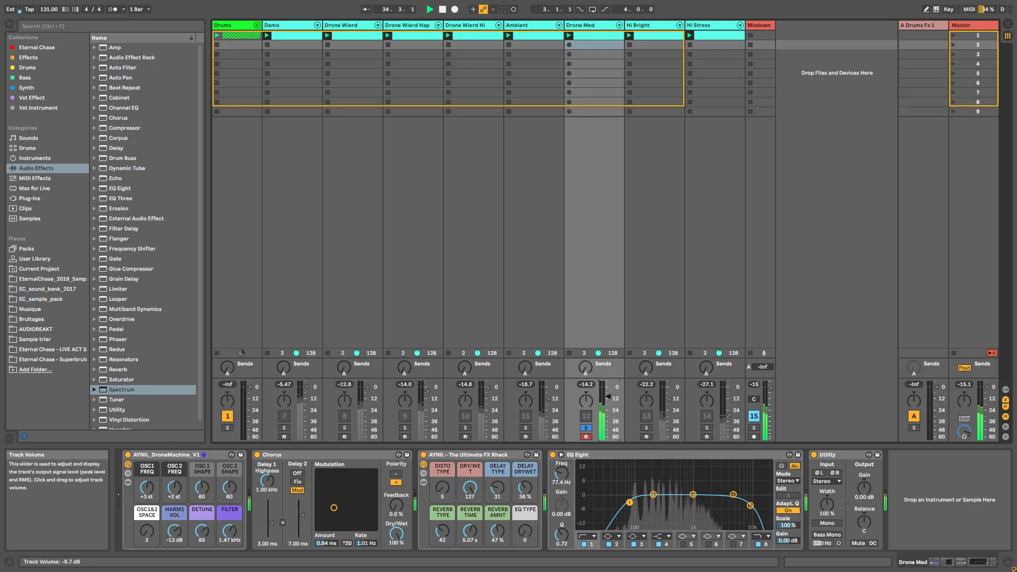
Step: Audition the Hi Bright and Hi Stress tracks soloed in turn, showing each track's devices
click(646, 428)
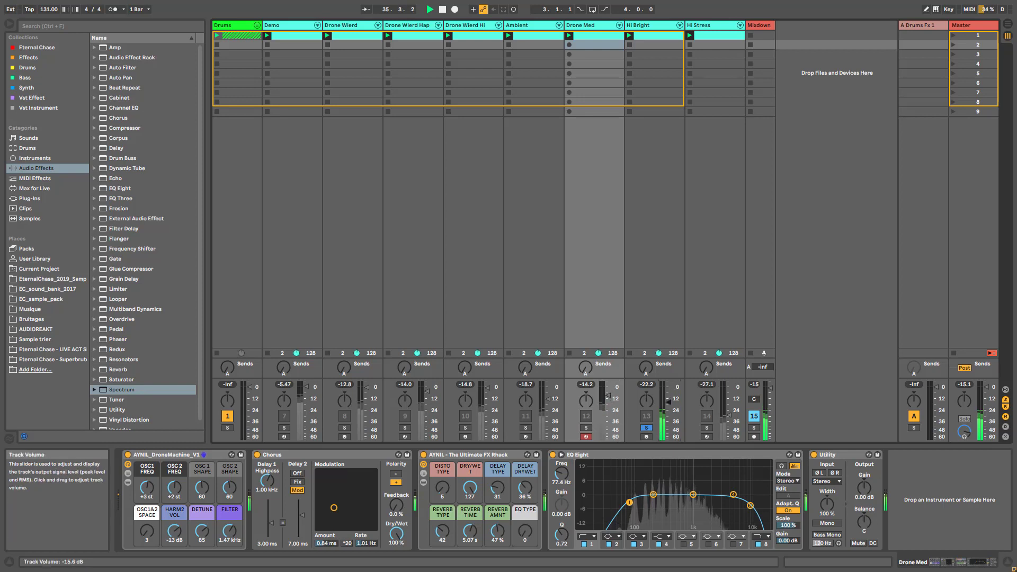
click(636, 26)
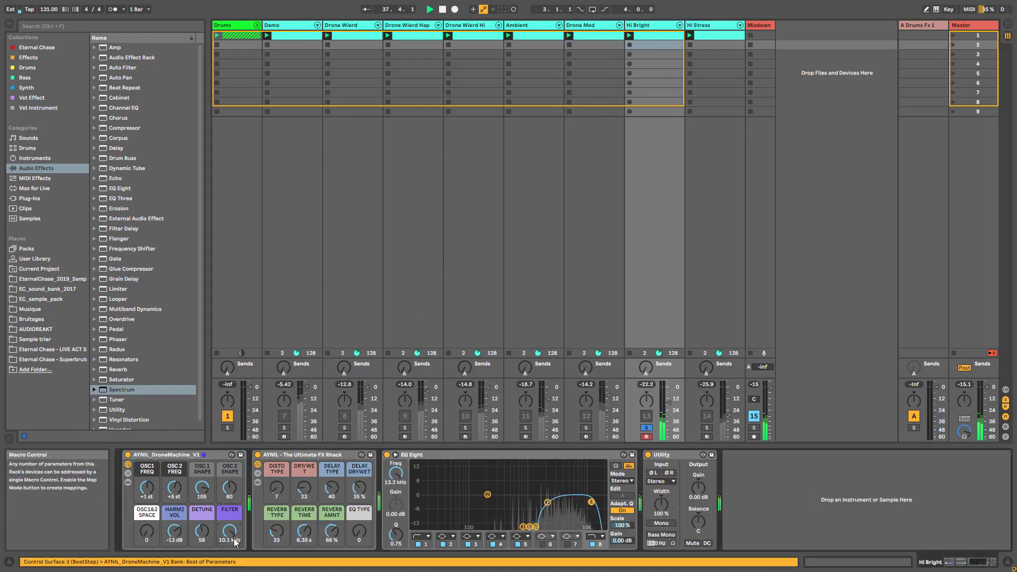
click(707, 428)
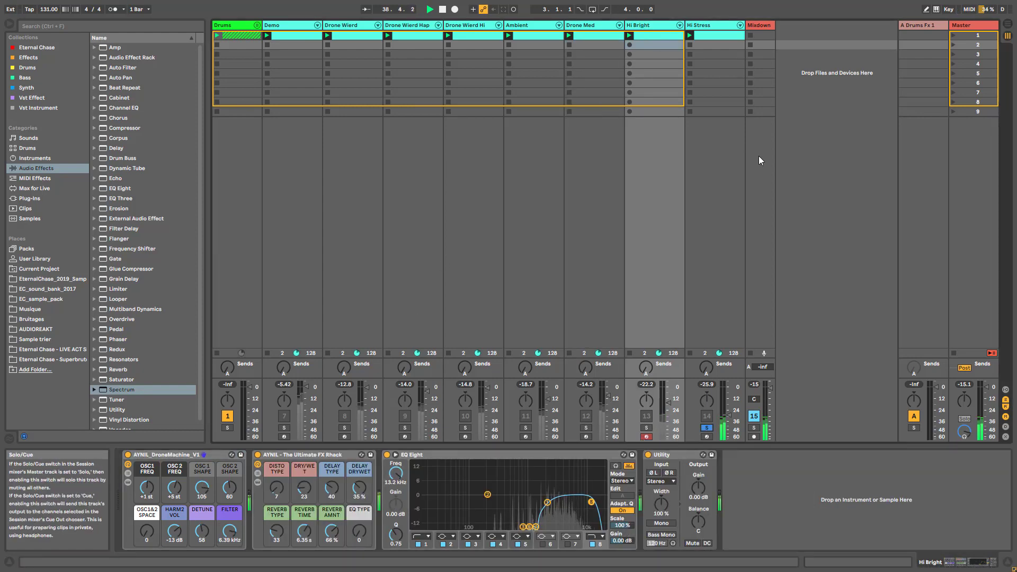
click(712, 27)
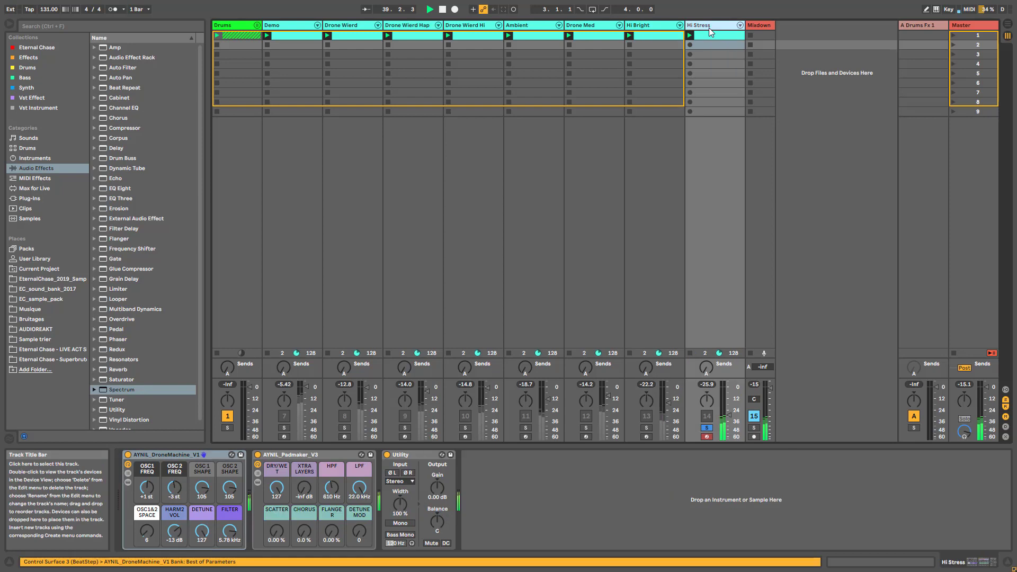
Step: Release the Hi Stress solo to compare it with the Drums, and activate Drone Med with its volume at -16.7 dB
click(707, 428)
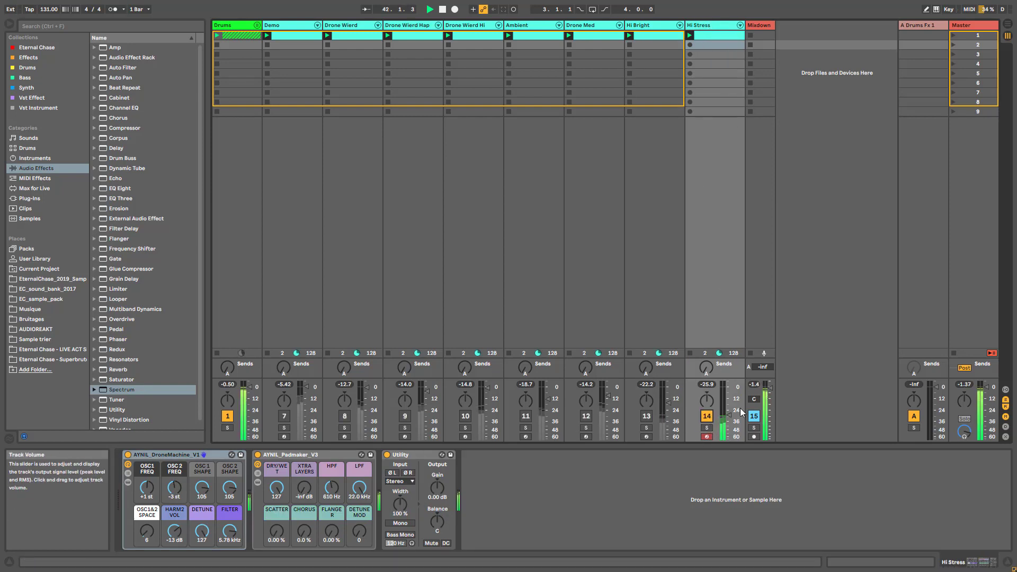
click(228, 428)
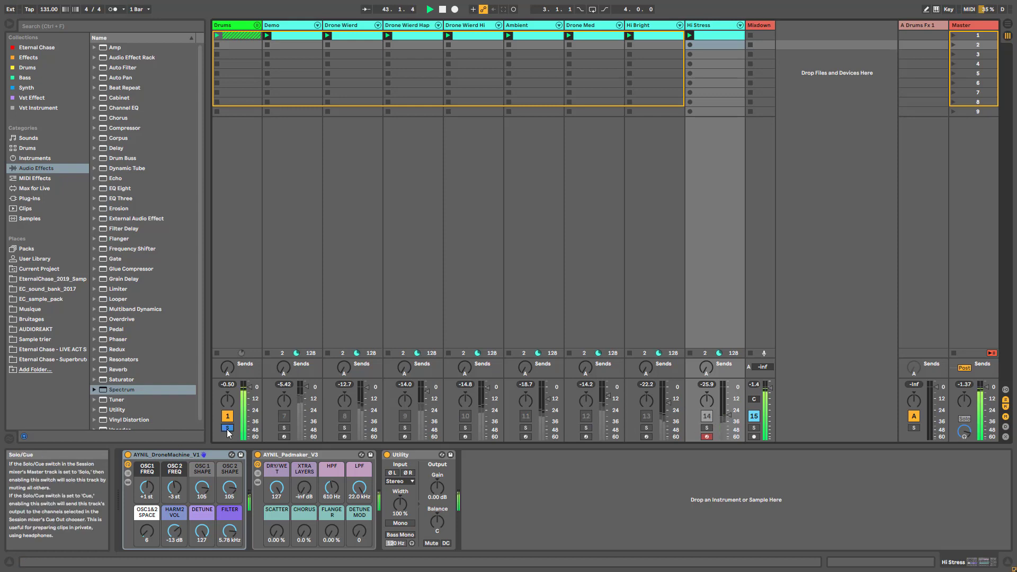
click(706, 428)
click(707, 429)
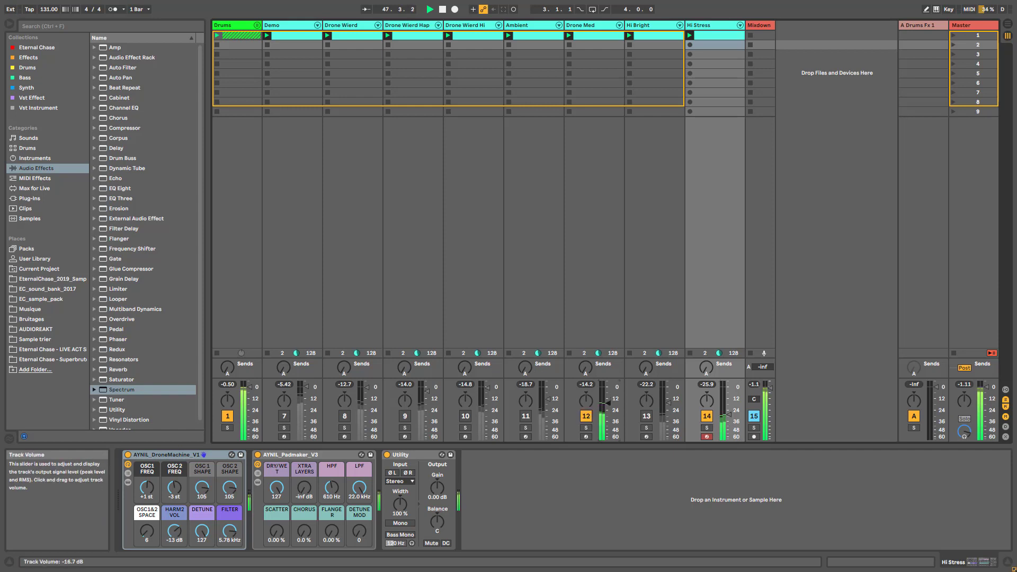
Step: Deactivate the Hi Stress track, set Drone Med's DroneMachine Filter to 1.72 kHz and stop playback
click(706, 416)
click(599, 26)
drag(229, 531, 229, 528)
key(space)
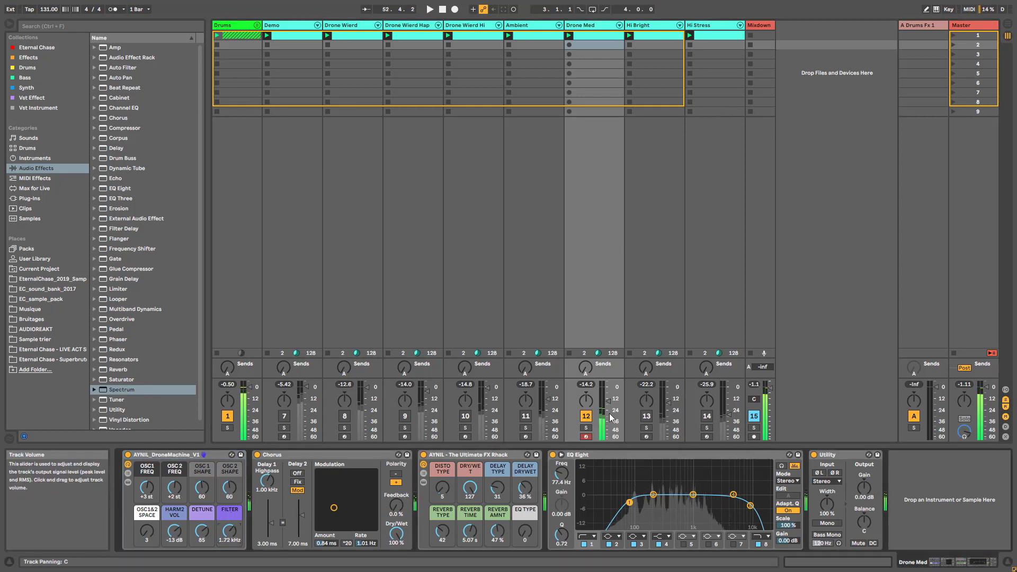
Step: Activate Ambient with Drums and Drone Med switched off, and play it with its volume at -6.0 dB
click(526, 416)
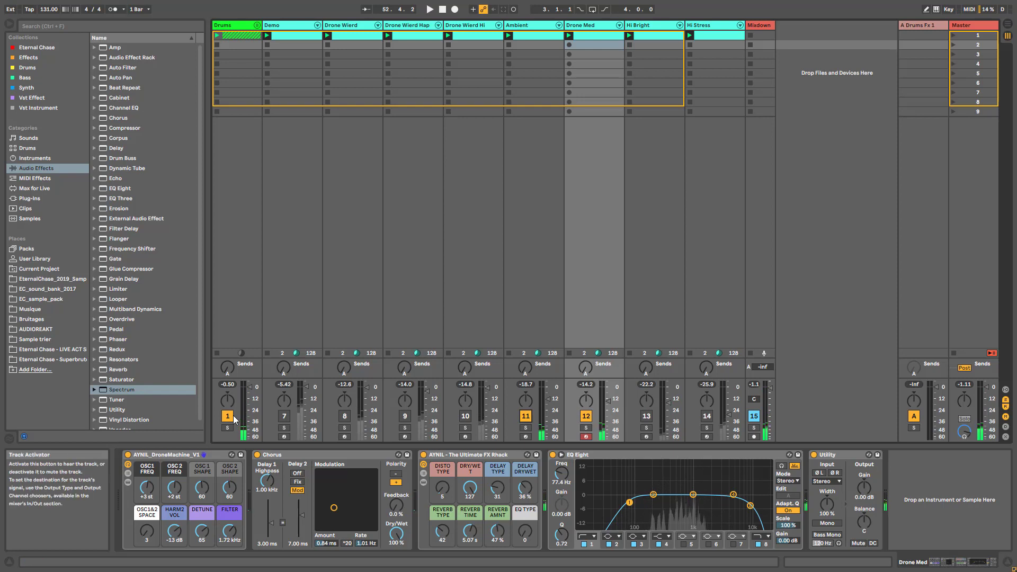
click(227, 416)
click(525, 427)
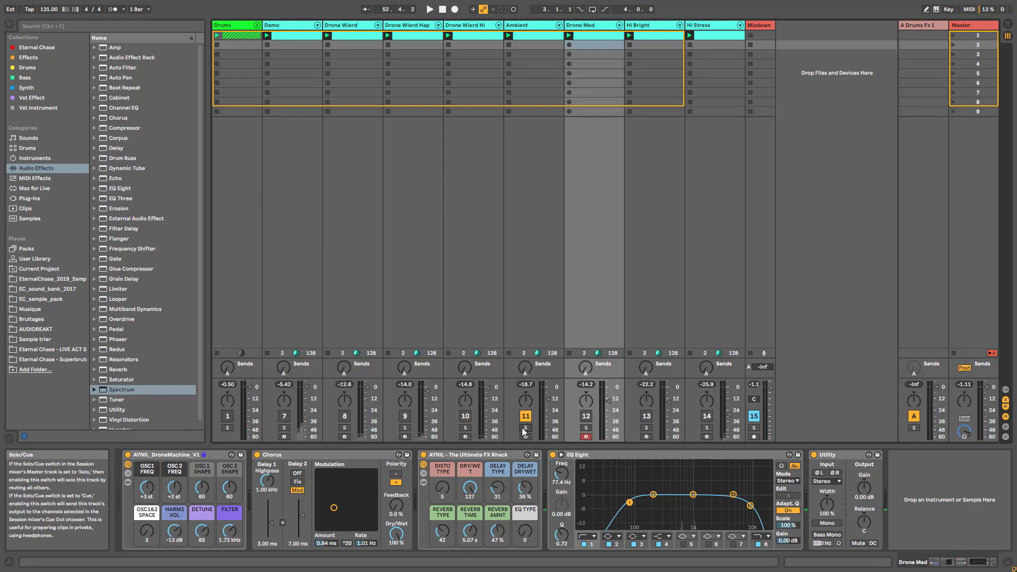
key(space)
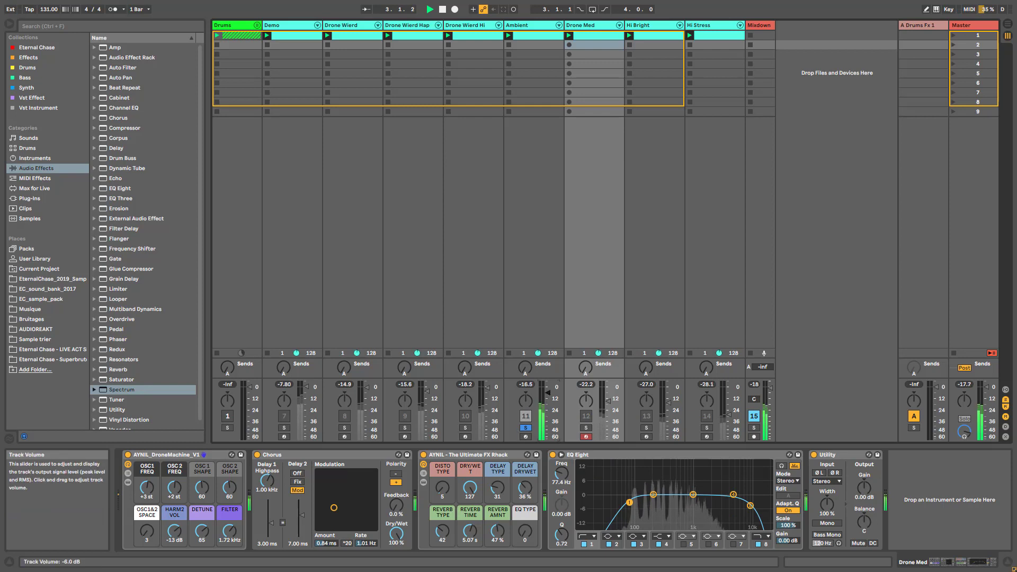
click(526, 428)
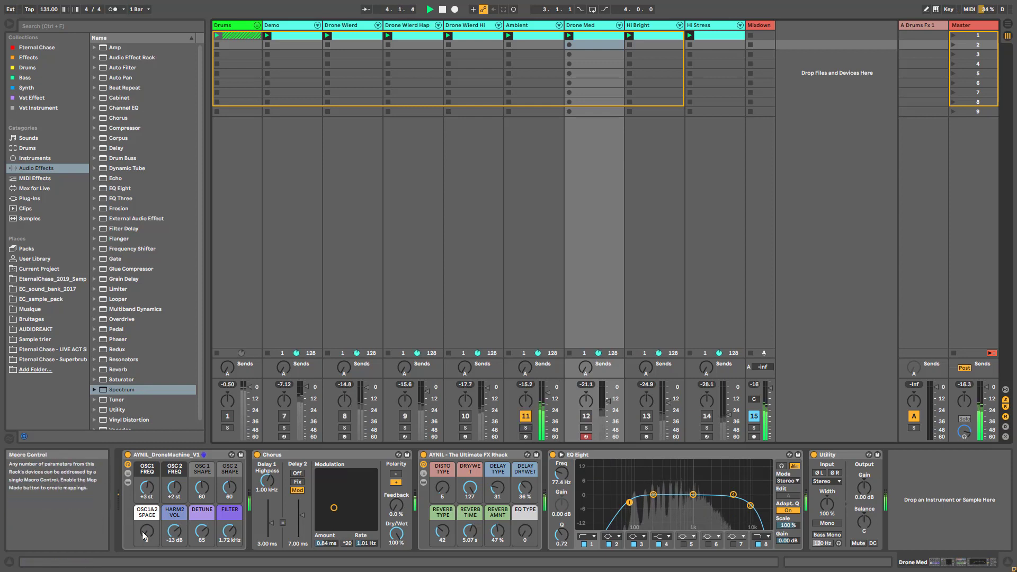
Step: Set Drone Med's DroneMachine OSC1&2 Space to 12 and solo the track
drag(146, 532, 147, 529)
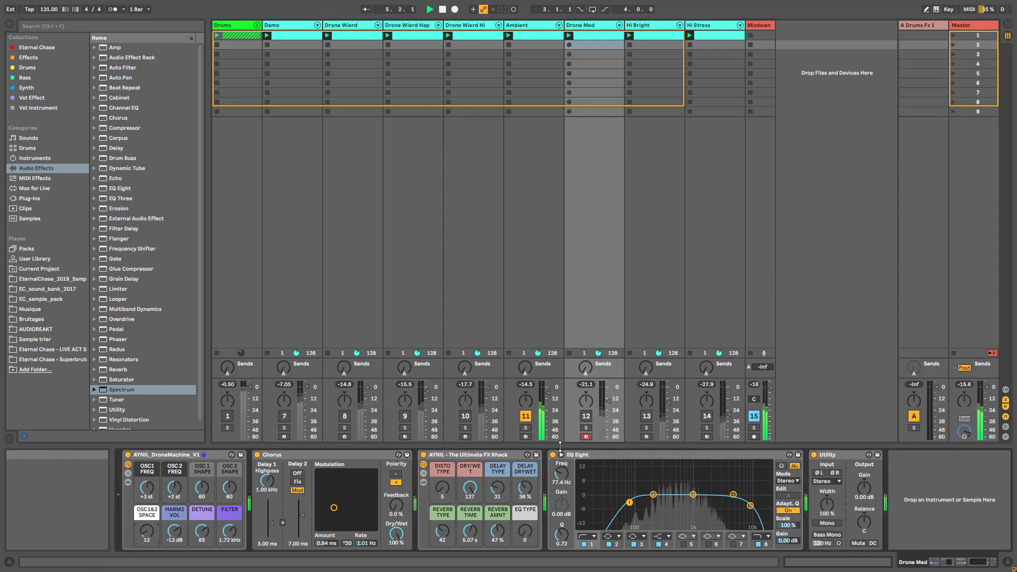
click(586, 428)
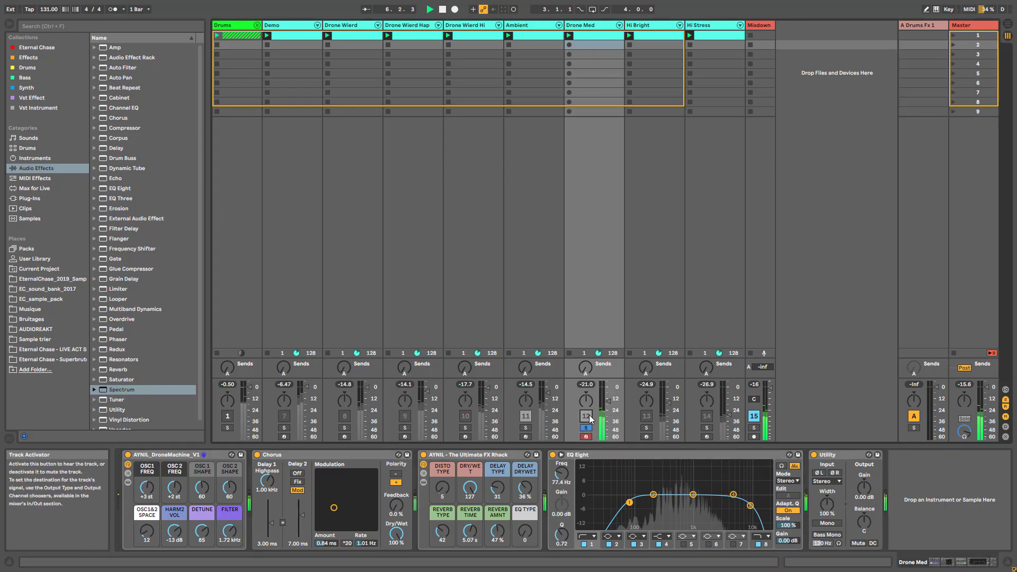
Step: Solo and arm the Ambient track and set its DroneMachine OSC1&2 Space to 4
click(525, 427)
click(527, 437)
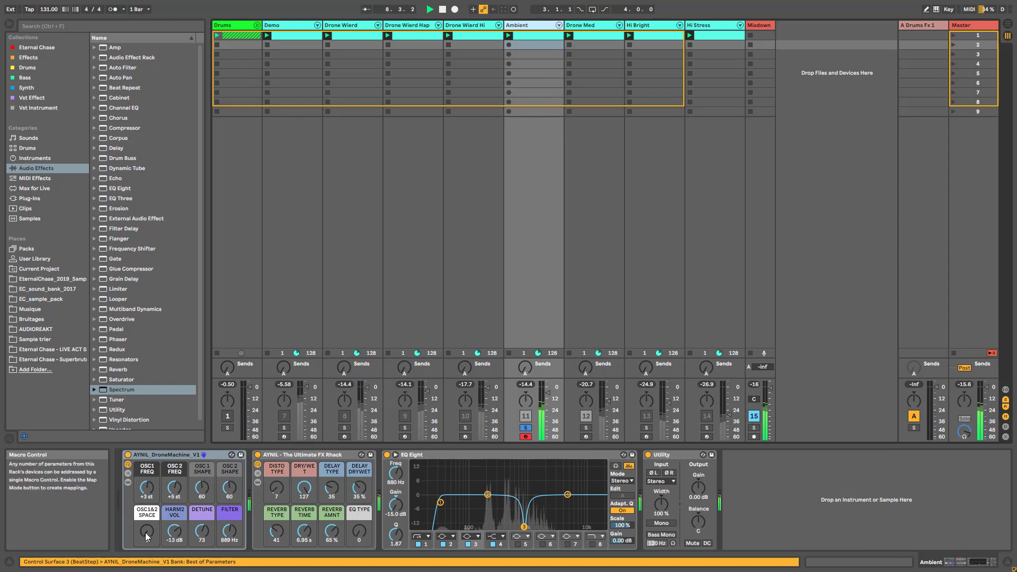
drag(152, 535, 152, 533)
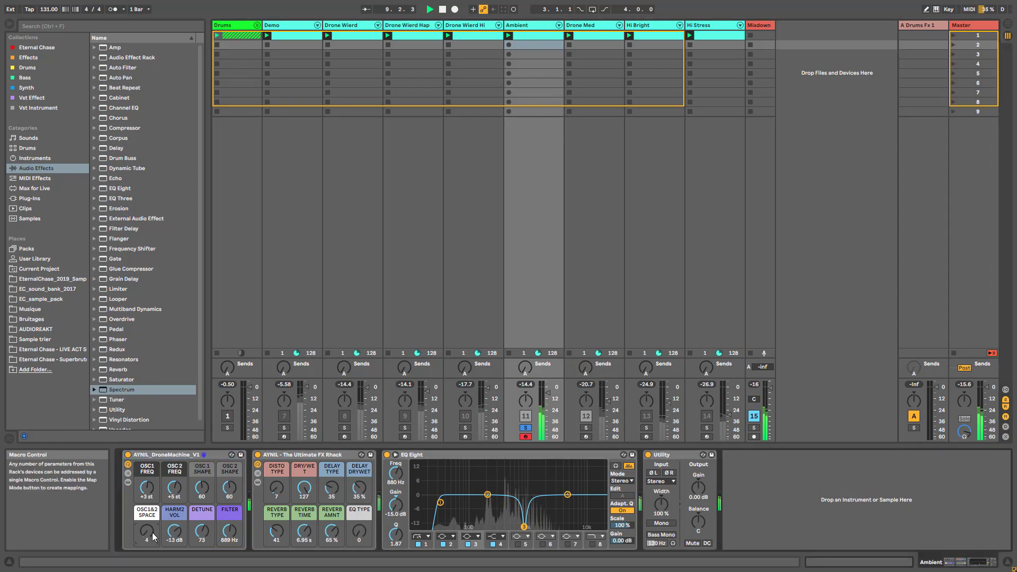
click(228, 526)
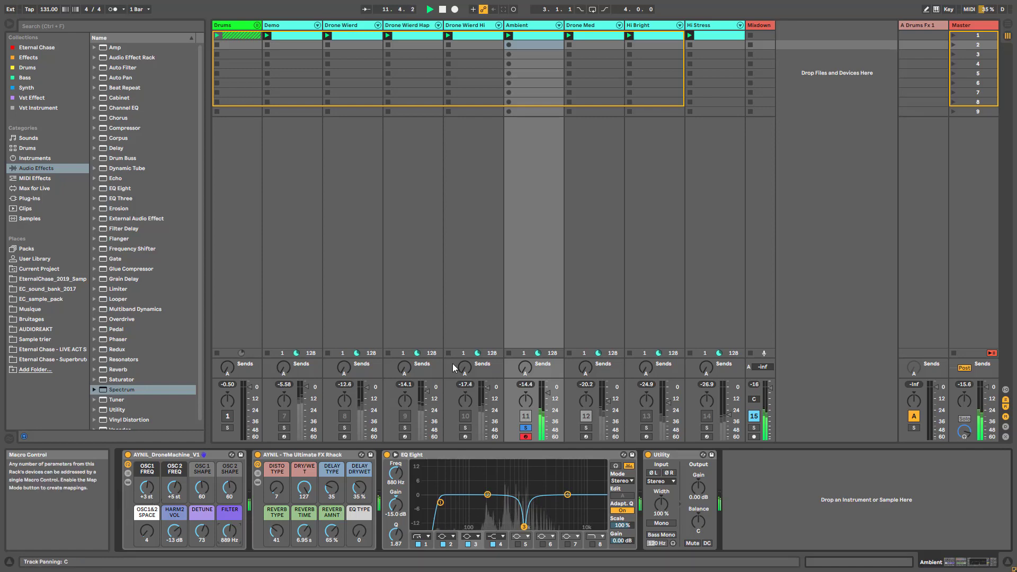
Step: Insert a new MIDI track after Drums and load an Operator instrument on it
click(279, 23)
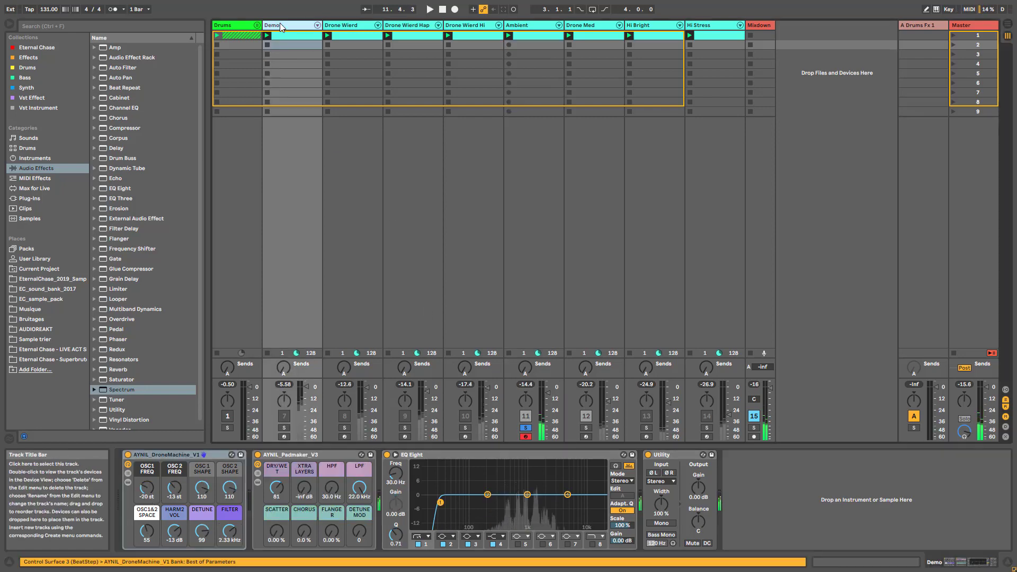
click(240, 26)
key(ctrl+shift+t)
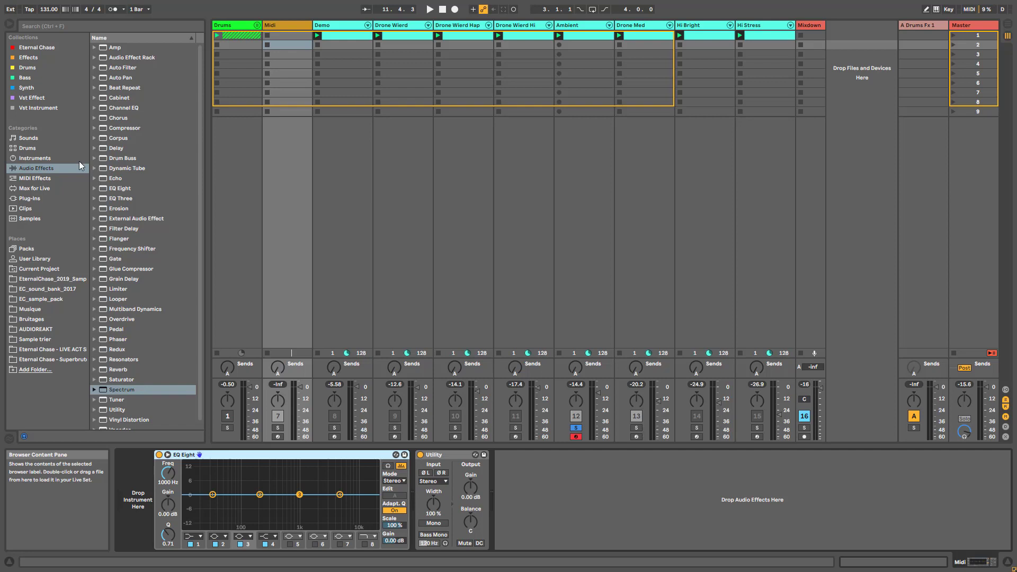
click(63, 157)
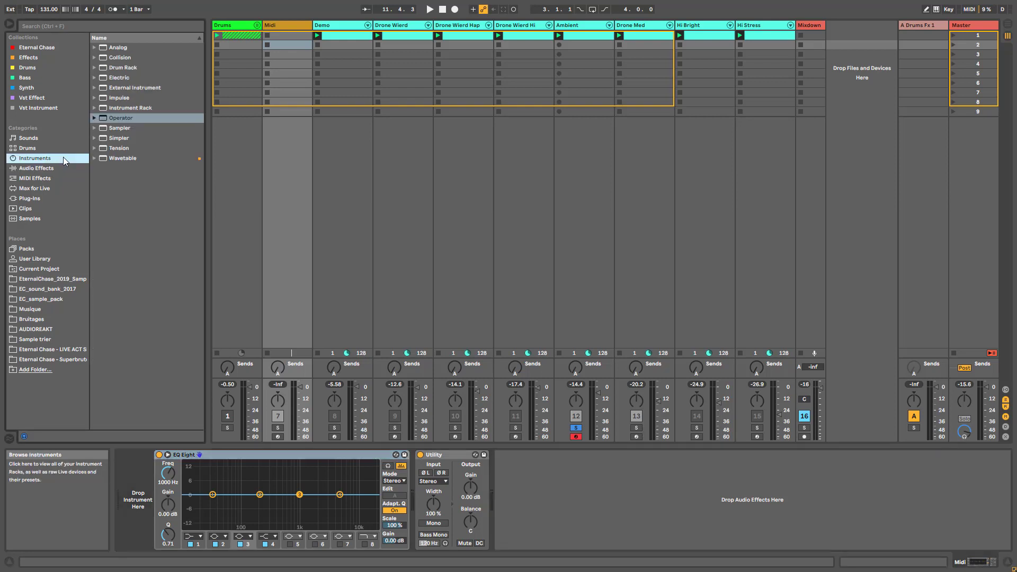
double_click(126, 121)
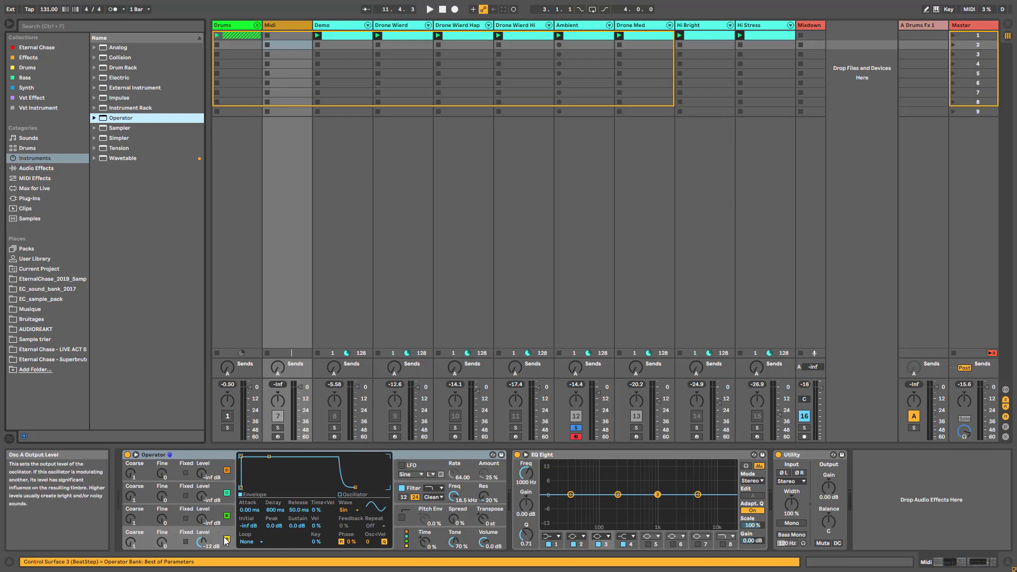
Step: Switch Operator to the algorithm with all four oscillators in parallel, and arm the Midi track with its solo off
click(400, 545)
click(379, 463)
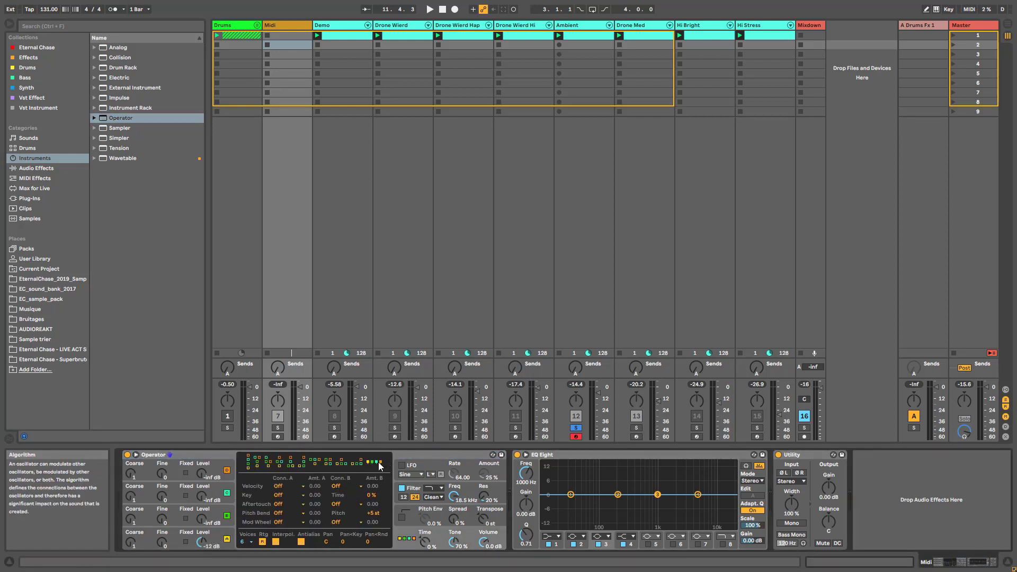
click(278, 428)
click(277, 436)
click(278, 428)
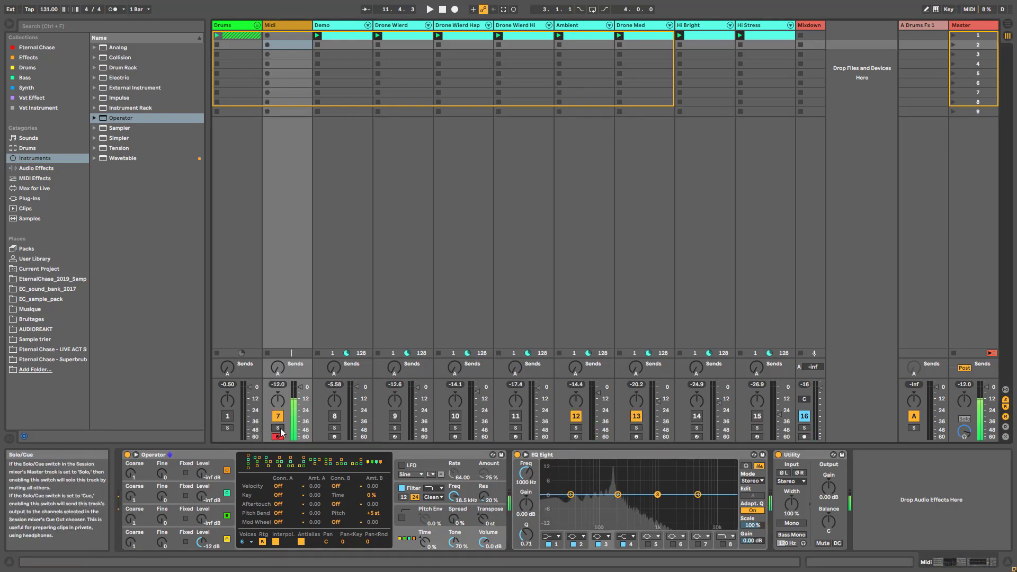
Step: Insert Spectrum between Operator and EQ Eight, and set Operator's oscillator B to Coarse 2 and Level -12 dB
click(36, 168)
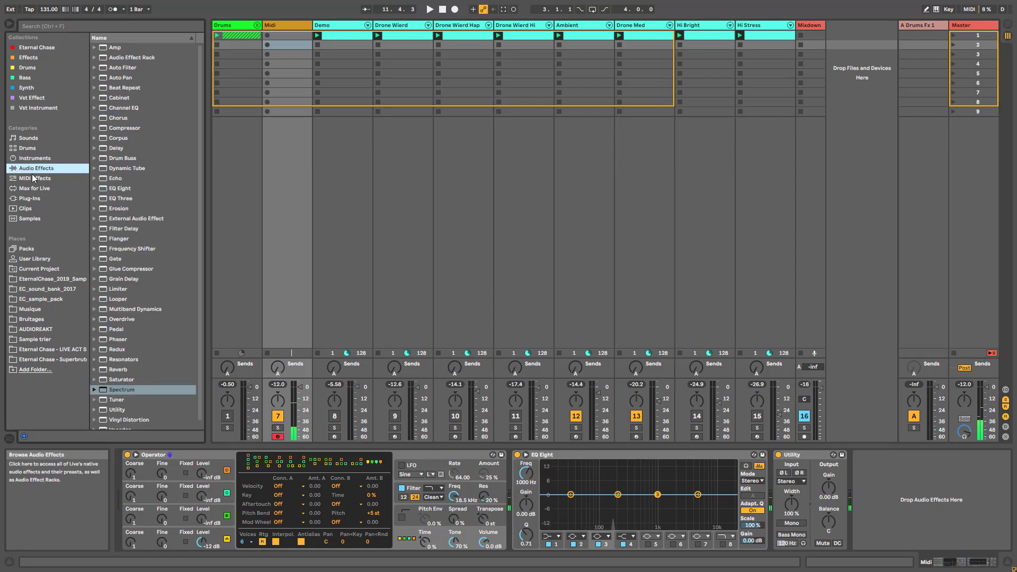
drag(117, 390, 498, 478)
click(217, 520)
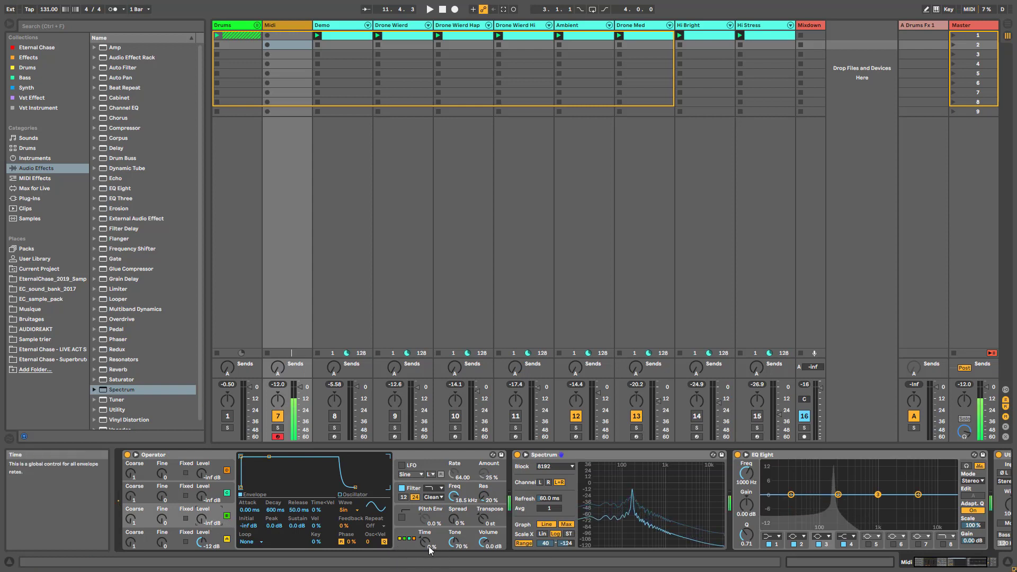
drag(130, 520, 130, 515)
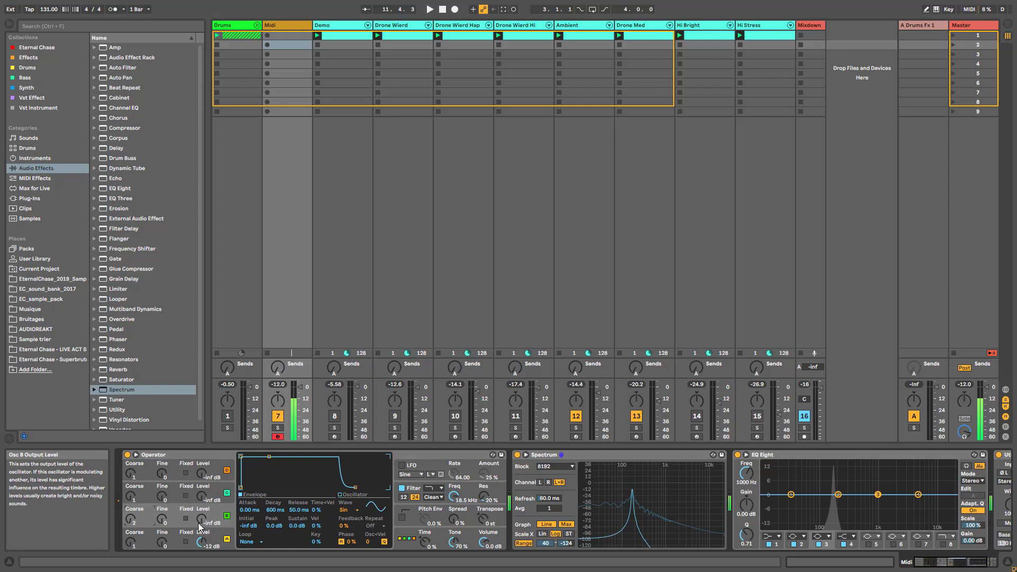
drag(200, 527, 200, 513)
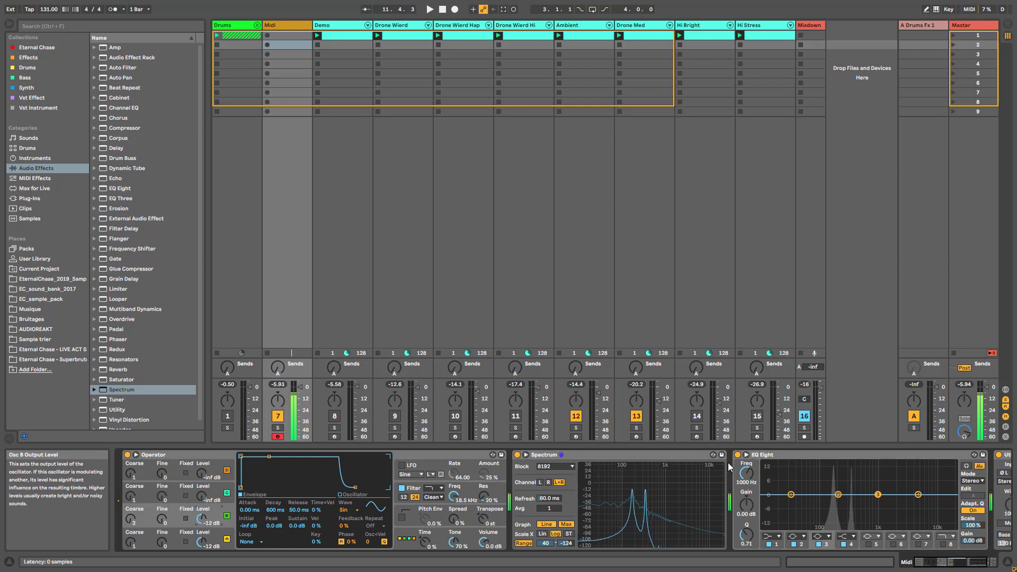
mouse_move(643, 489)
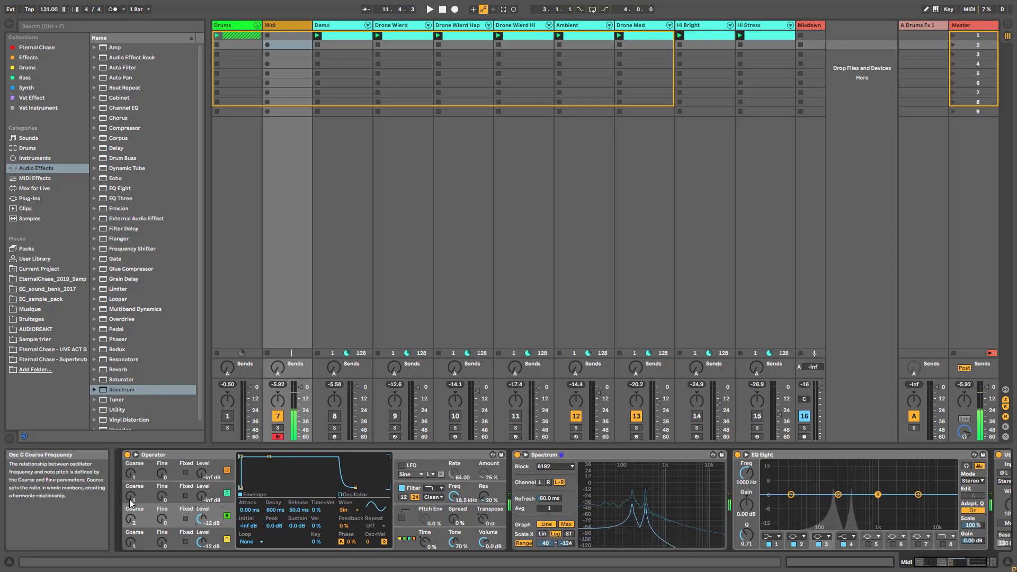
Step: Set Operator's oscillator C to Coarse 3 and oscillator D to Coarse 4, both with Level -12 dB
drag(129, 499, 129, 494)
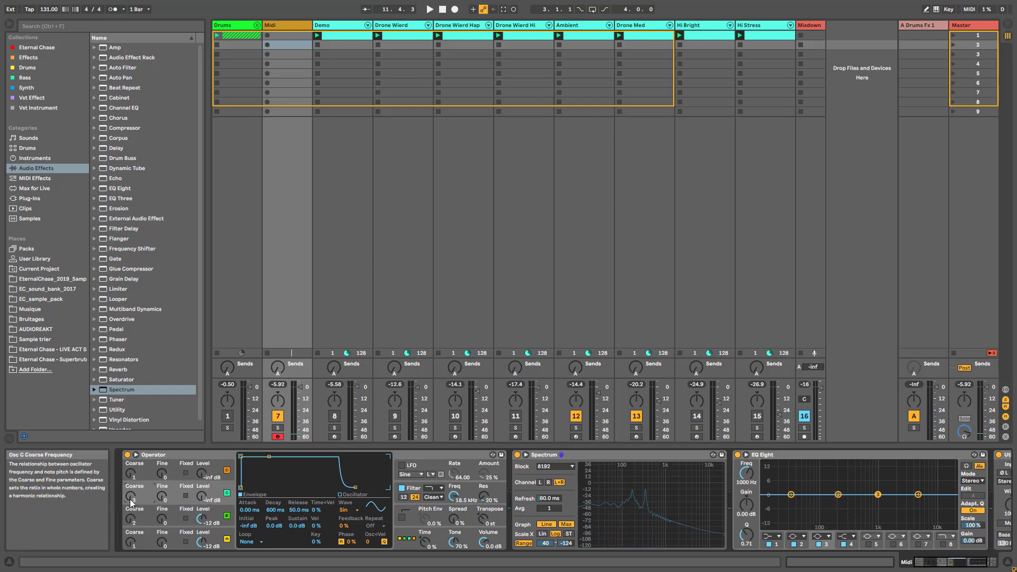
mouse_move(201, 497)
mouse_down()
mouse_move(202, 479)
mouse_move(202, 494)
mouse_up()
mouse_move(655, 494)
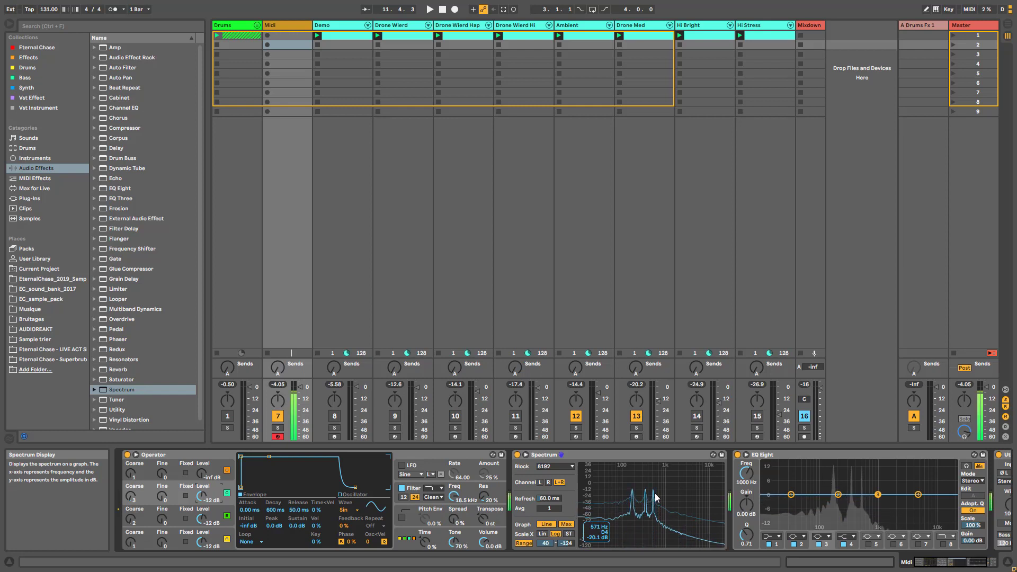
click(129, 474)
drag(130, 473, 130, 463)
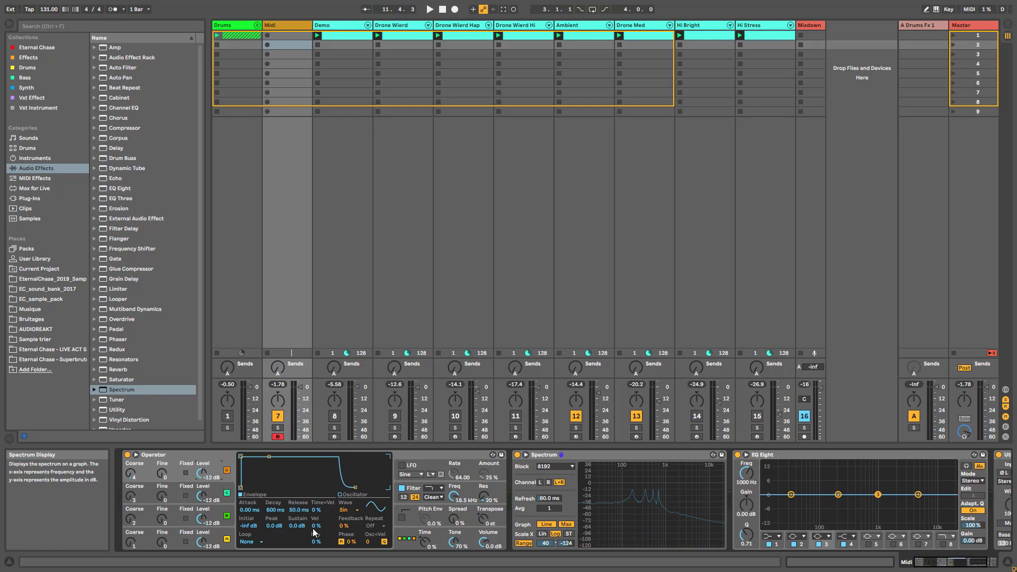
Step: Try raising Operator's global Transpose and reset it to 0 st
click(209, 457)
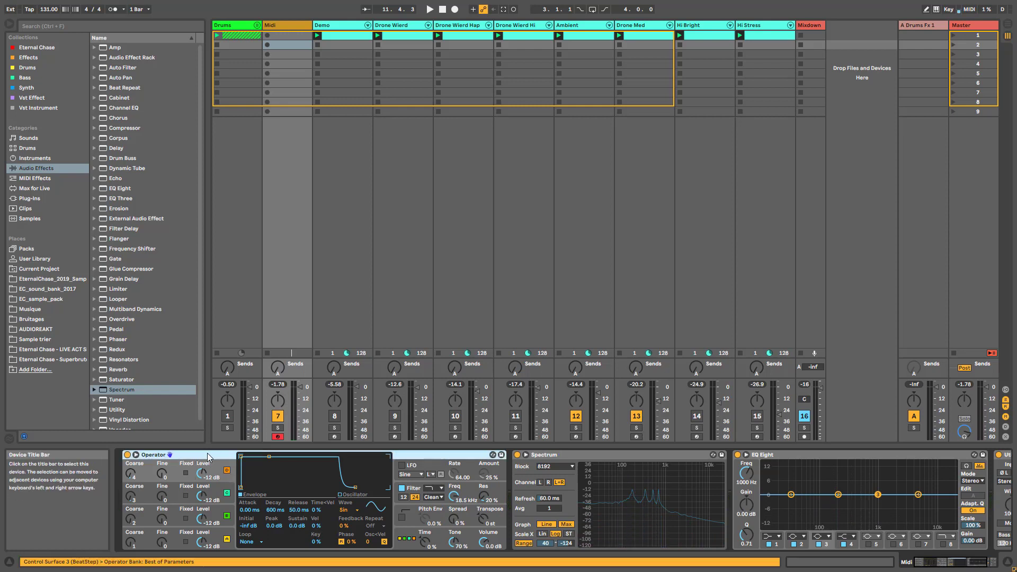
drag(487, 525, 487, 517)
double_click(485, 520)
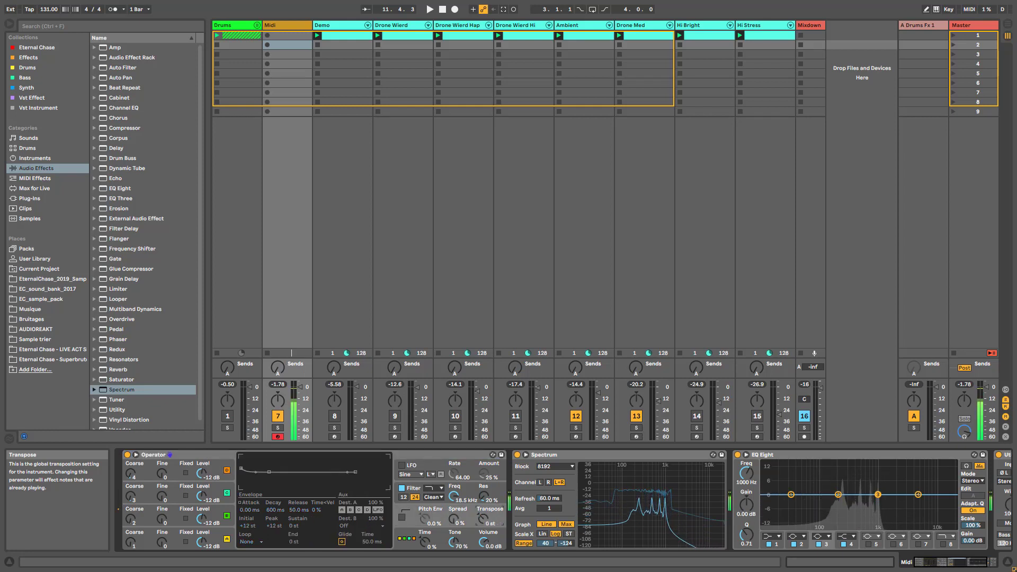
Step: Group Operator into an Instrument Rack with its macro controls shown, and duplicate the Operator chain
click(171, 459)
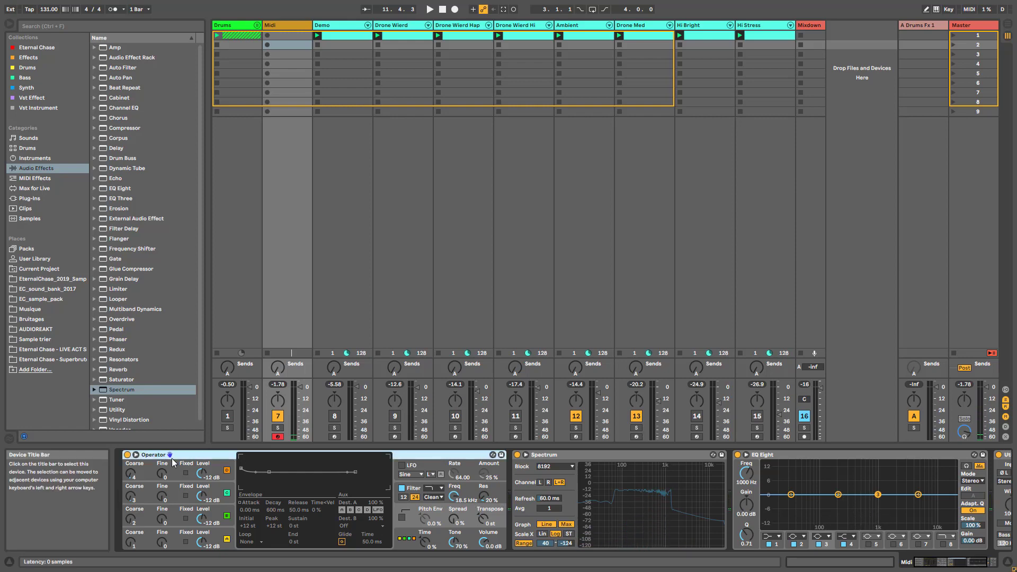
key(ctrl+g)
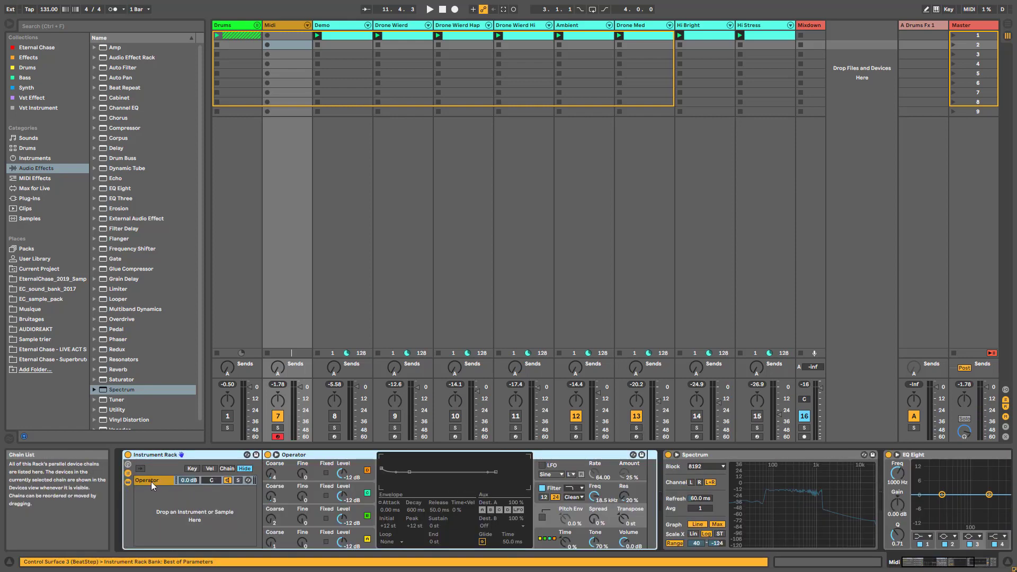
right_click(151, 481)
click(178, 378)
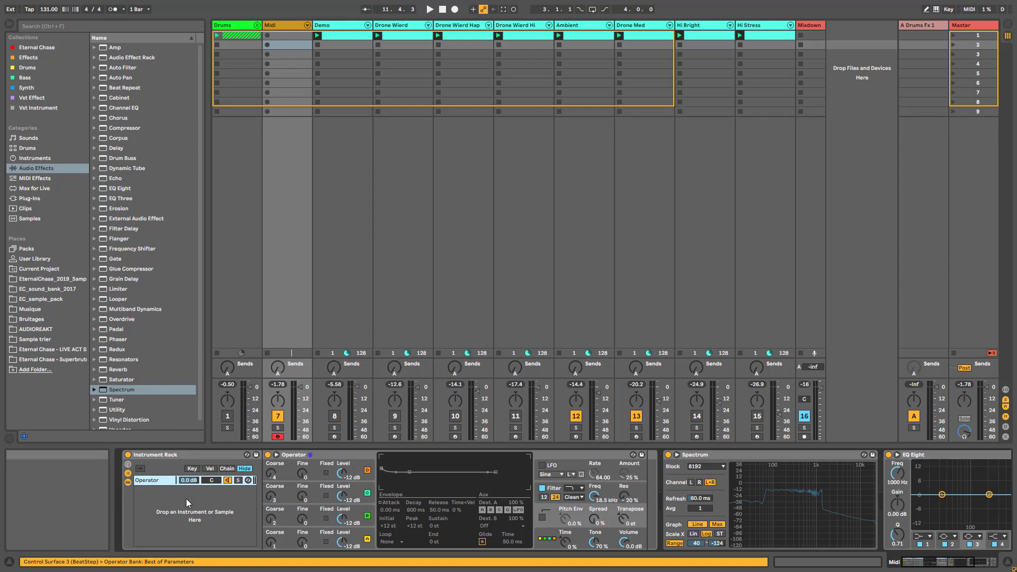
click(128, 464)
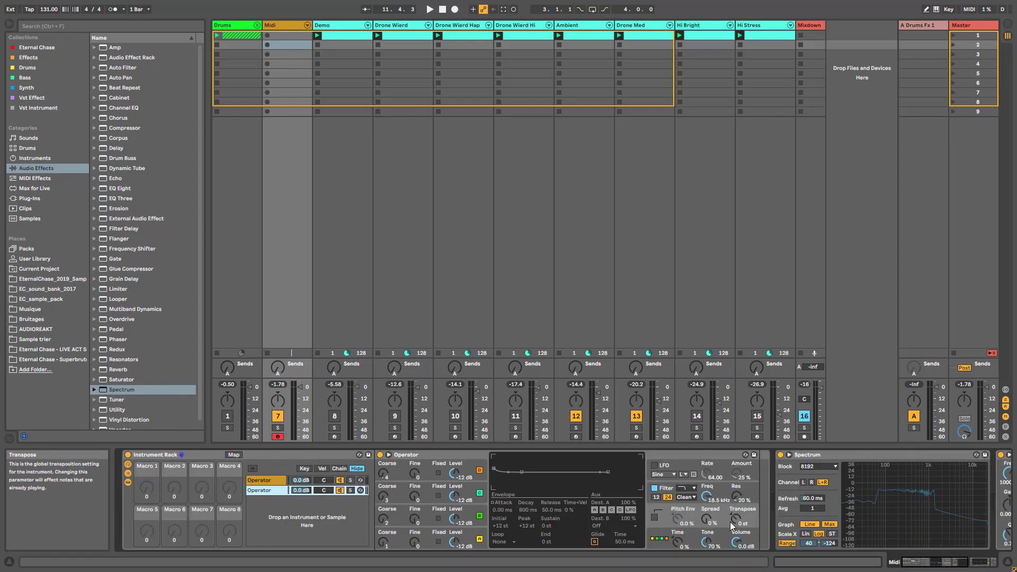
Step: Rename the rack's two Operator chains OP 1 and OP 2
click(262, 480)
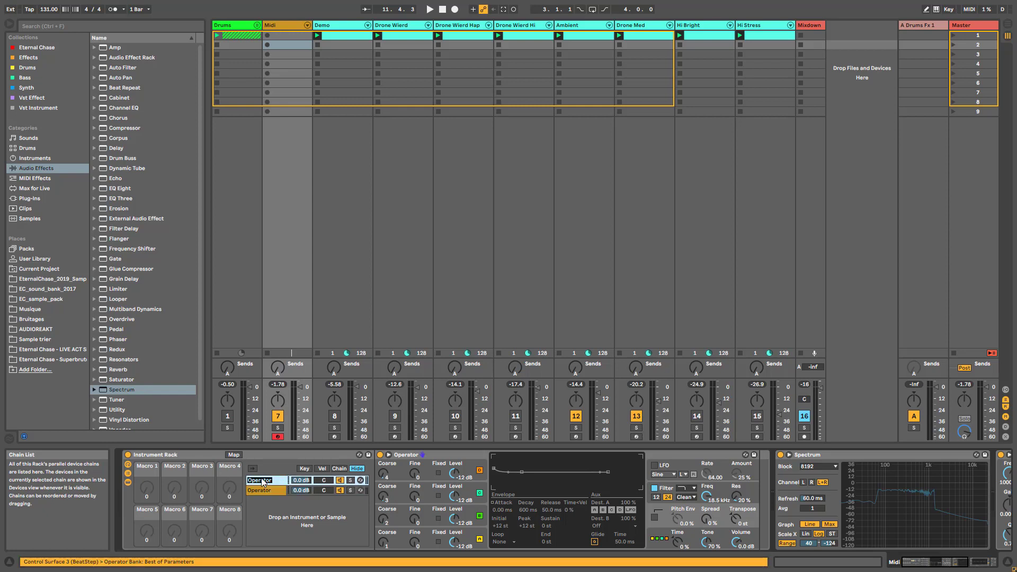
key(Caps_Lock)
text(OP 1)
click(260, 492)
key(ctrl+r)
text(OP)
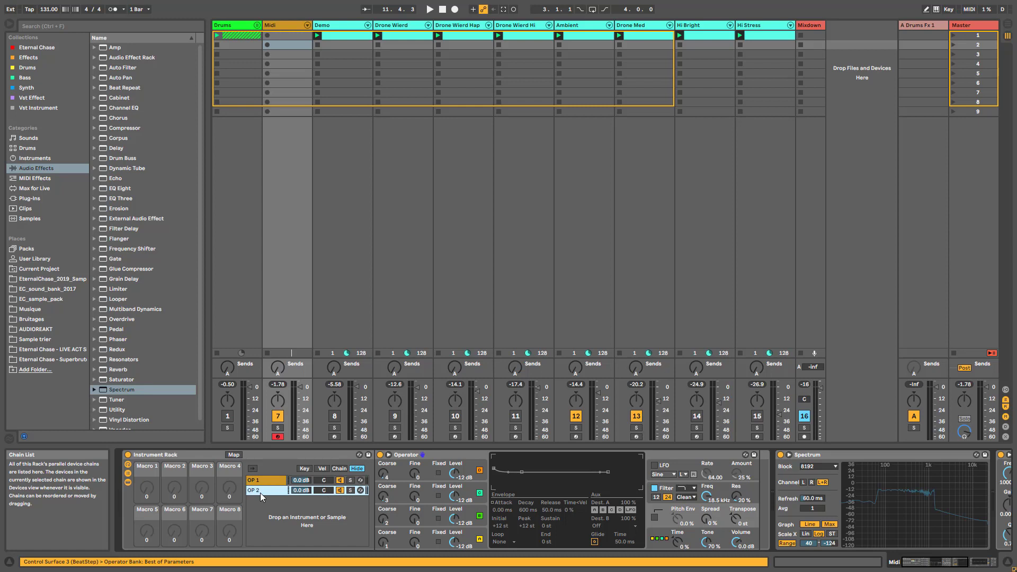
Step: Map OP 1's Transpose to the rack's first macro and OP 2's Transpose to Macro 2
click(265, 480)
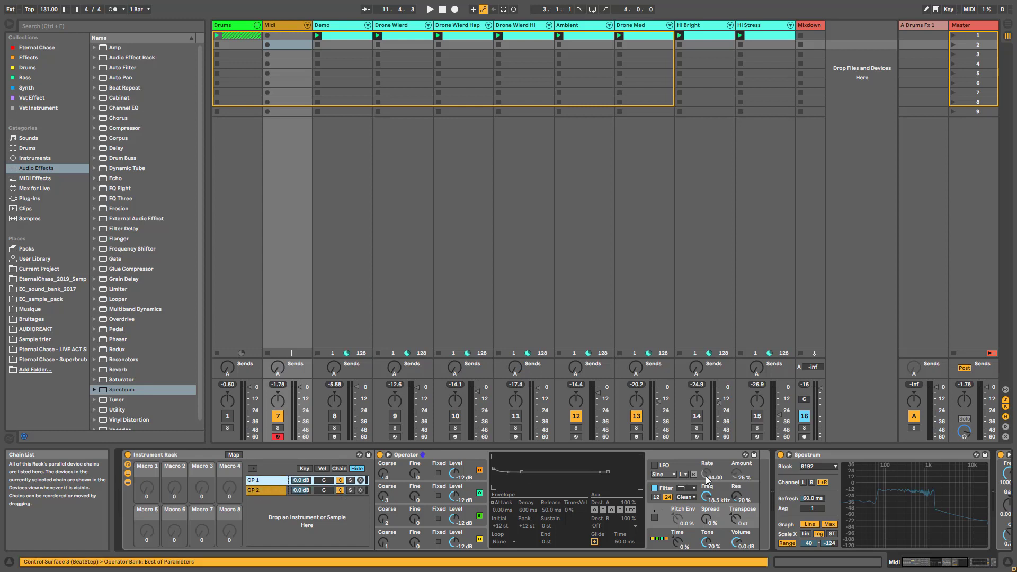
right_click(733, 526)
click(764, 468)
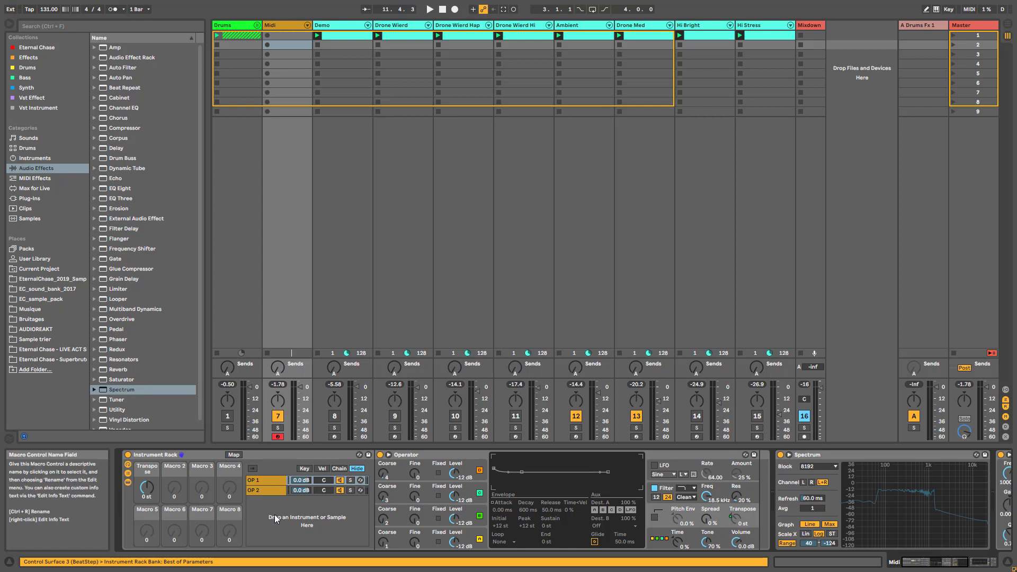
right_click(736, 523)
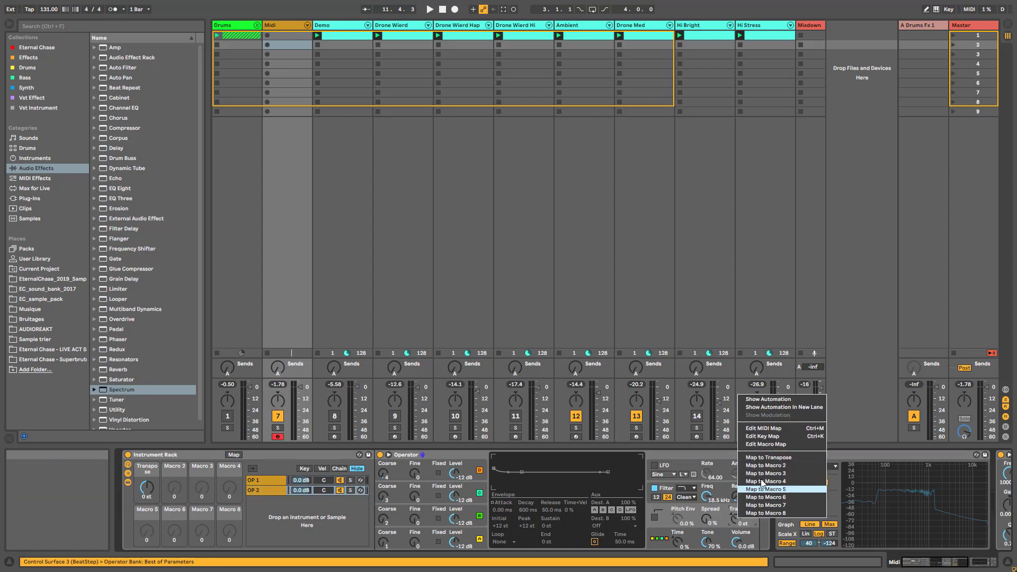
click(764, 466)
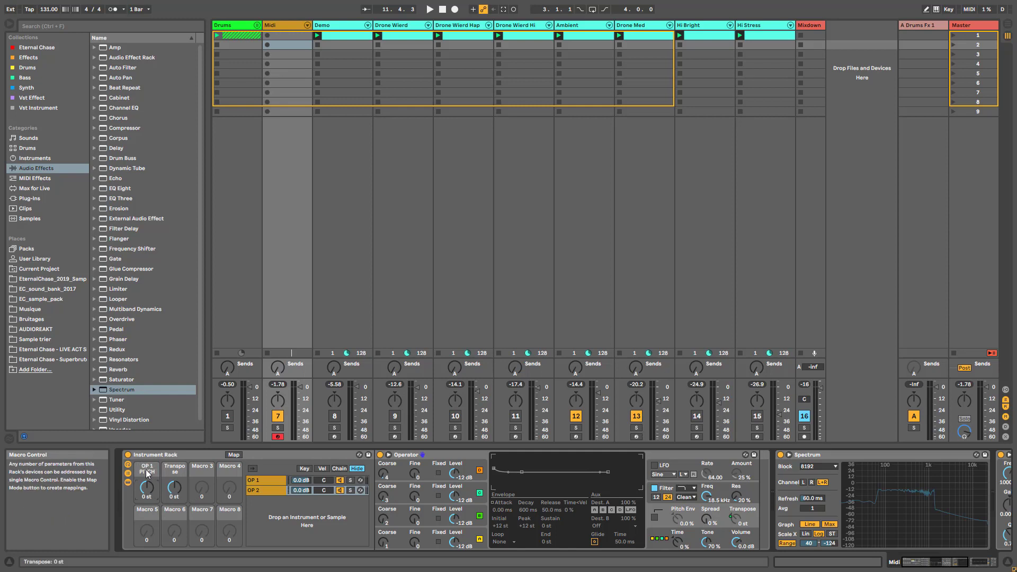
Step: Name the two Transpose macros OP 1 PITCH and OP 2 PITCH
click(177, 471)
key(ctrl+r)
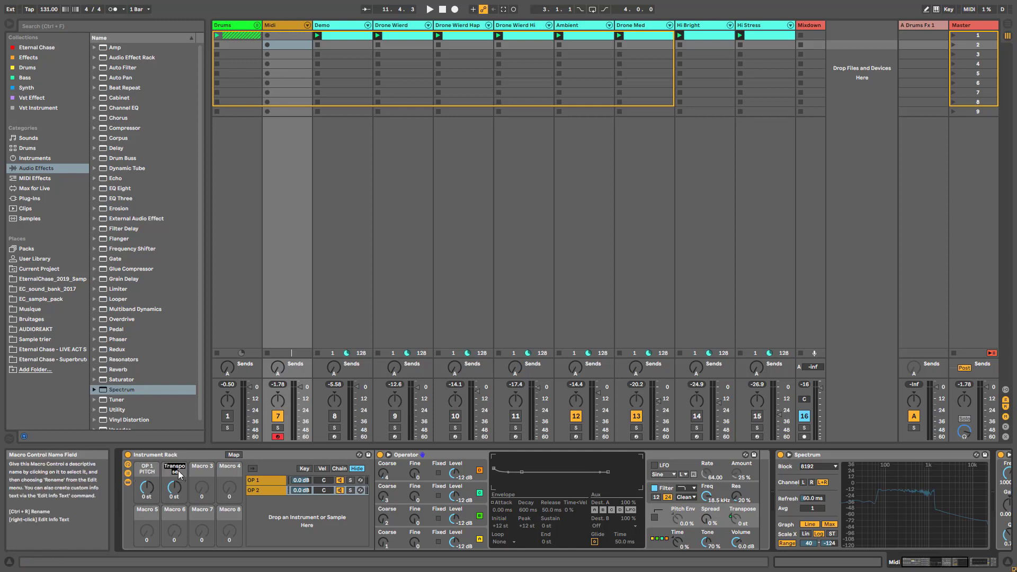
text(OP 2 PITCH)
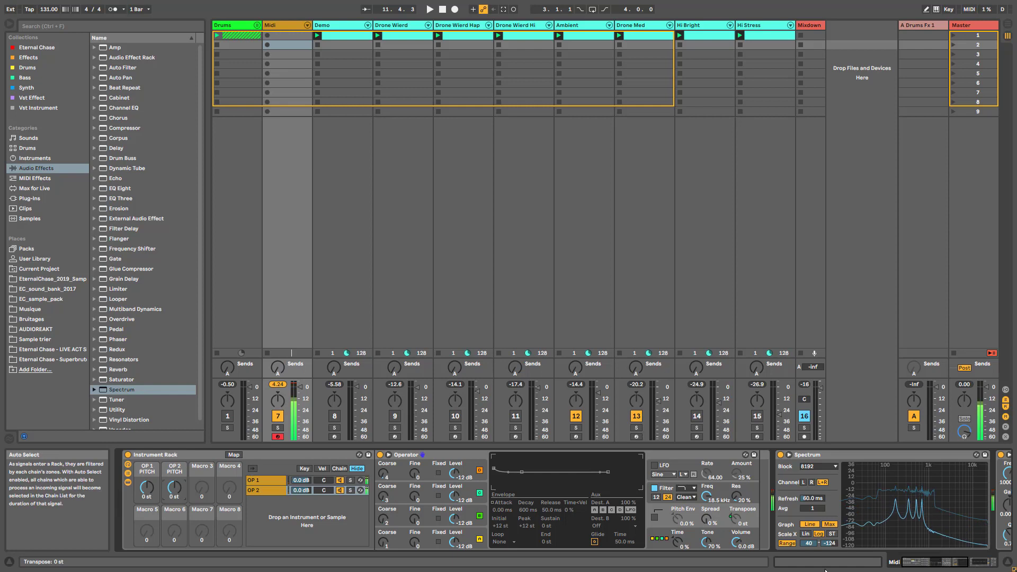
Step: Lower both Operators' Volume, with OP 1's at -12 dB, and set the OP 1 PITCH macro to +1 st and OP 2 PITCH to +6 st
click(736, 546)
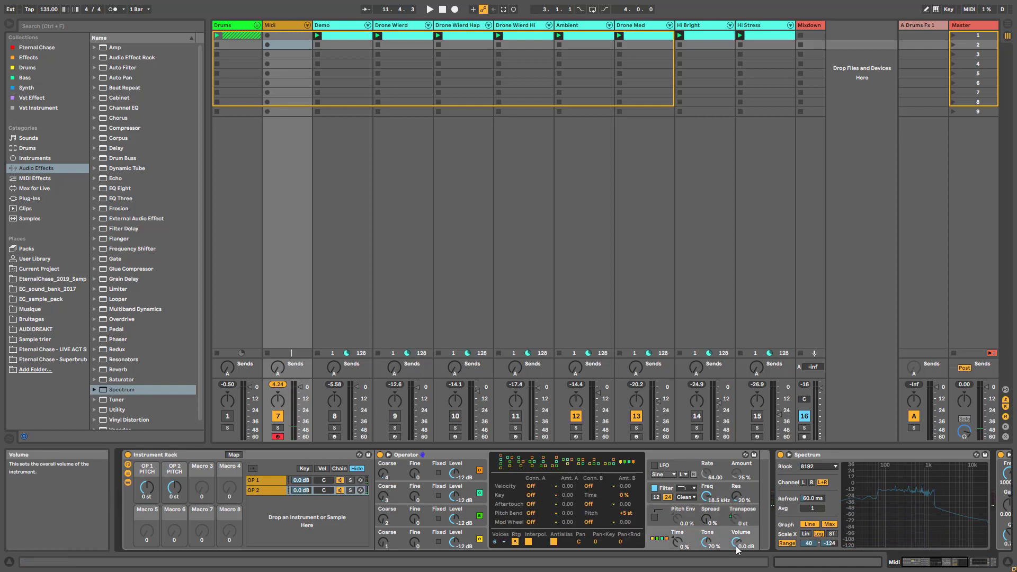
click(271, 481)
click(738, 543)
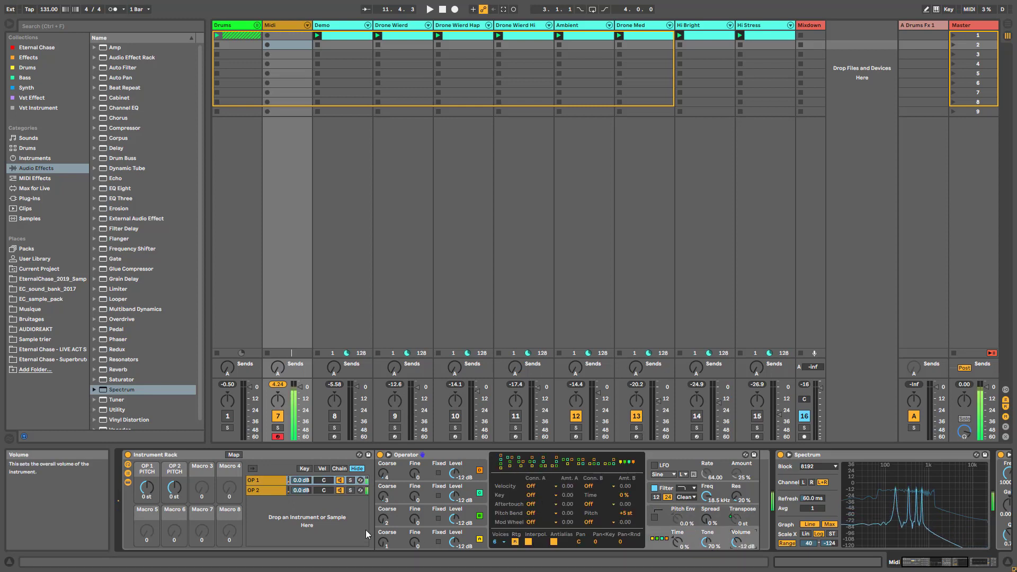
drag(145, 490, 145, 485)
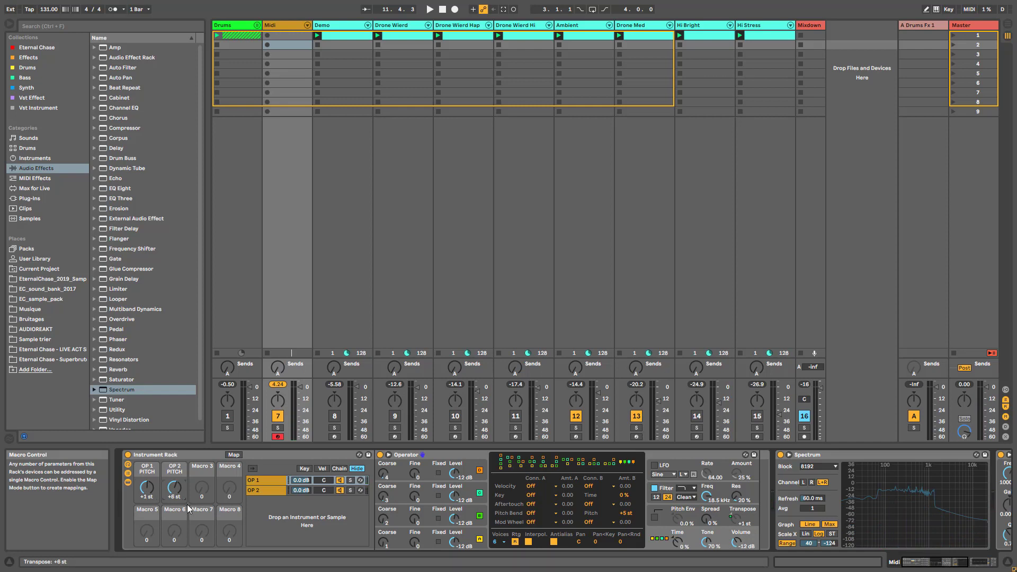
Step: Create an empty MIDI clip in the Midi track's second slot and return to the track's device chain
double_click(280, 43)
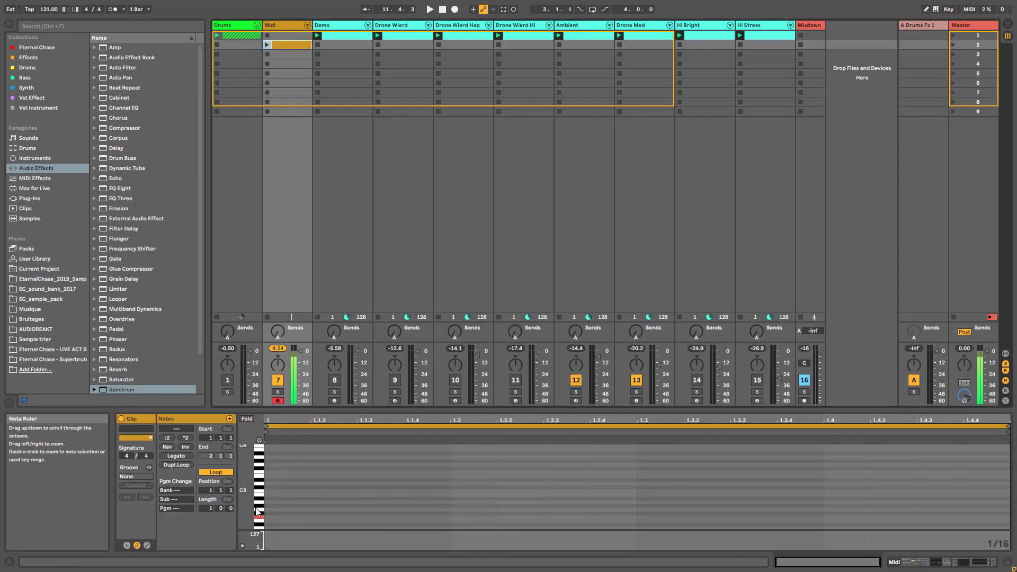
drag(245, 491, 224, 490)
click(283, 24)
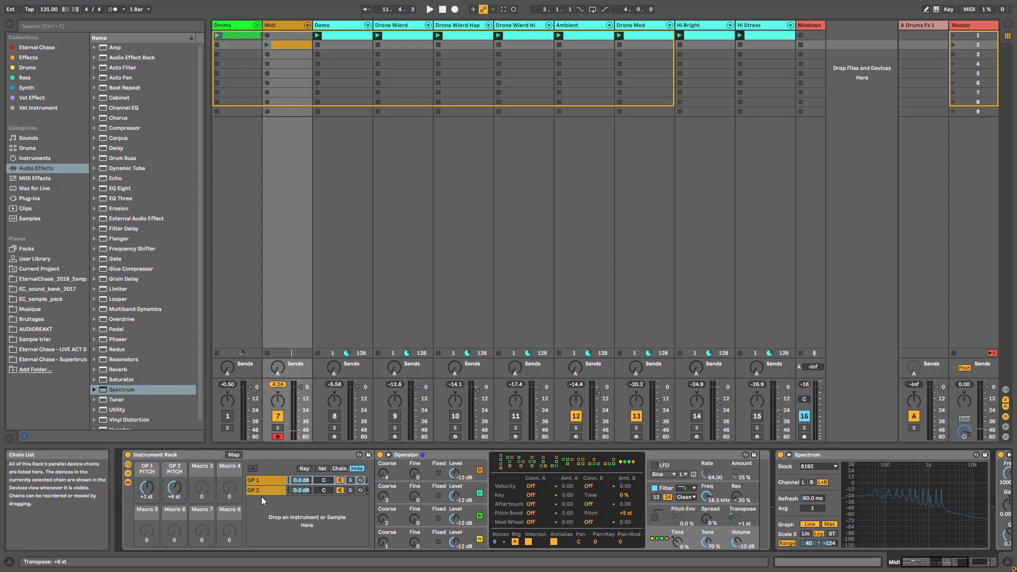
Step: Rename the rack's Macro 3 to OP 1 SHAPE and Macro 4 to OP 2 SHAPE
click(328, 344)
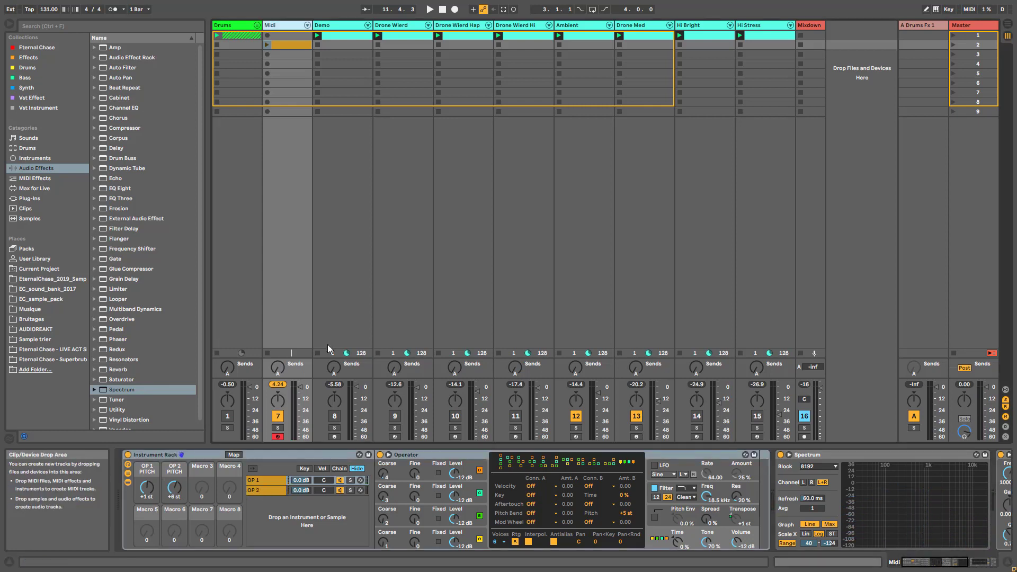
click(266, 482)
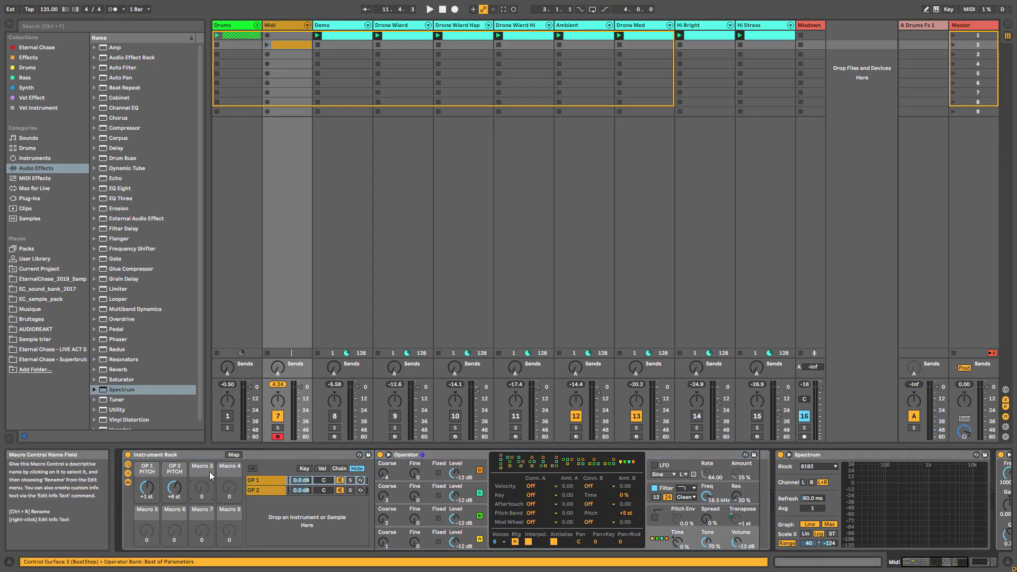
click(209, 471)
text(OSC)
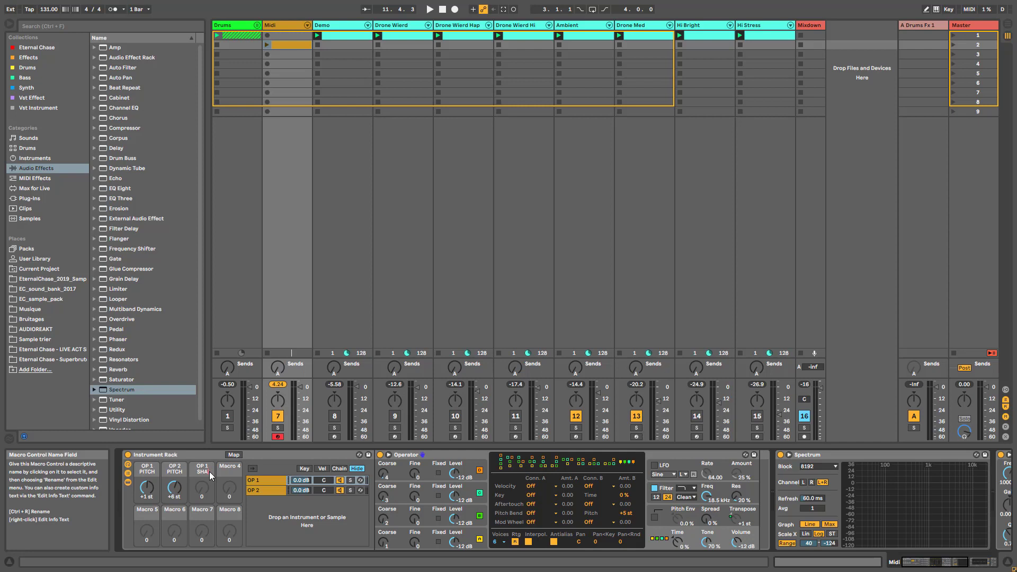
text(PE)
key(Return)
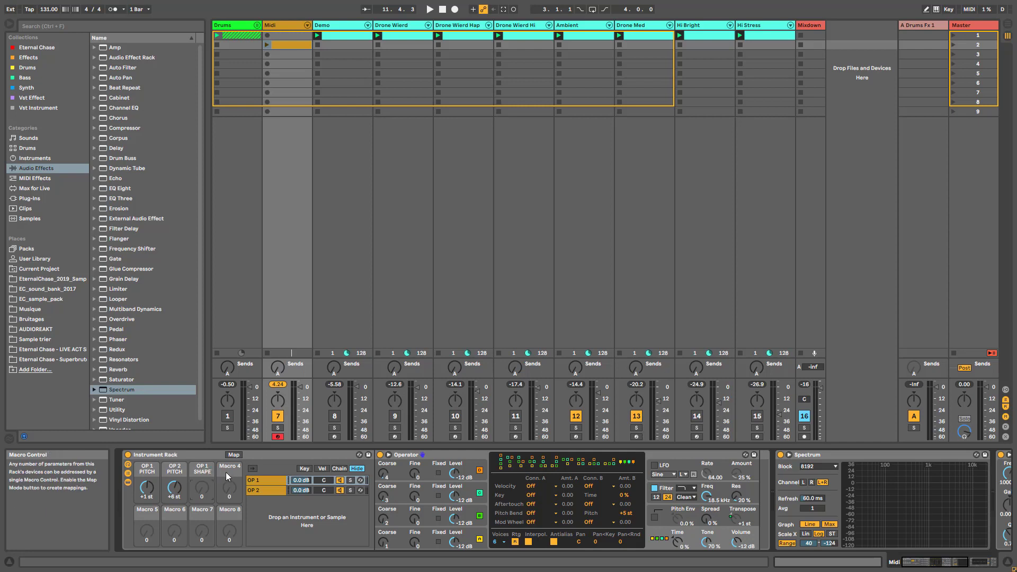
click(225, 472)
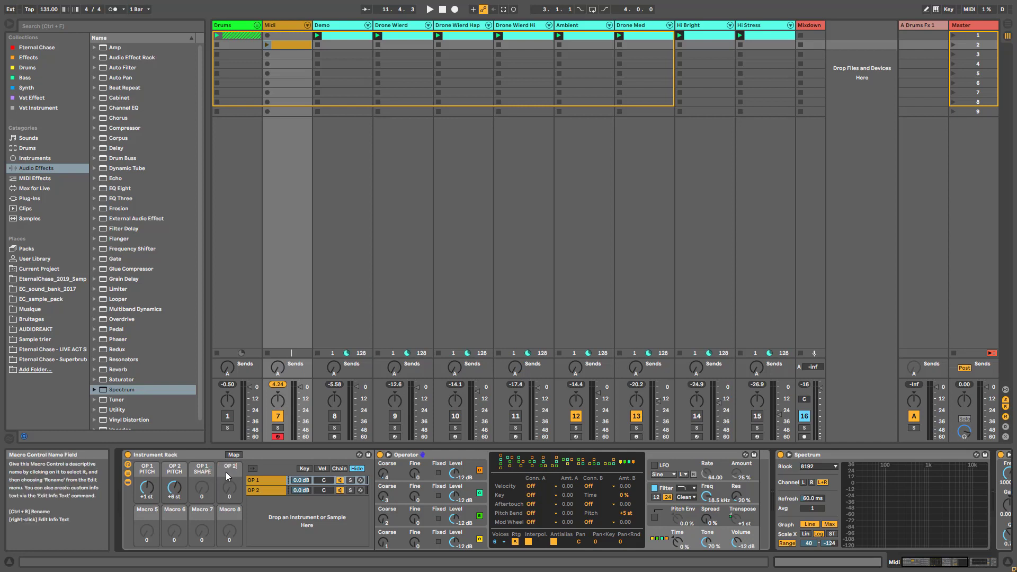
text(OP 2SHAPE)
key(Return)
Step: Check the Demo track's rack for reference, then map the Wave of OP 1's oscillators A and B to the OP 1 SHAPE macro
click(351, 39)
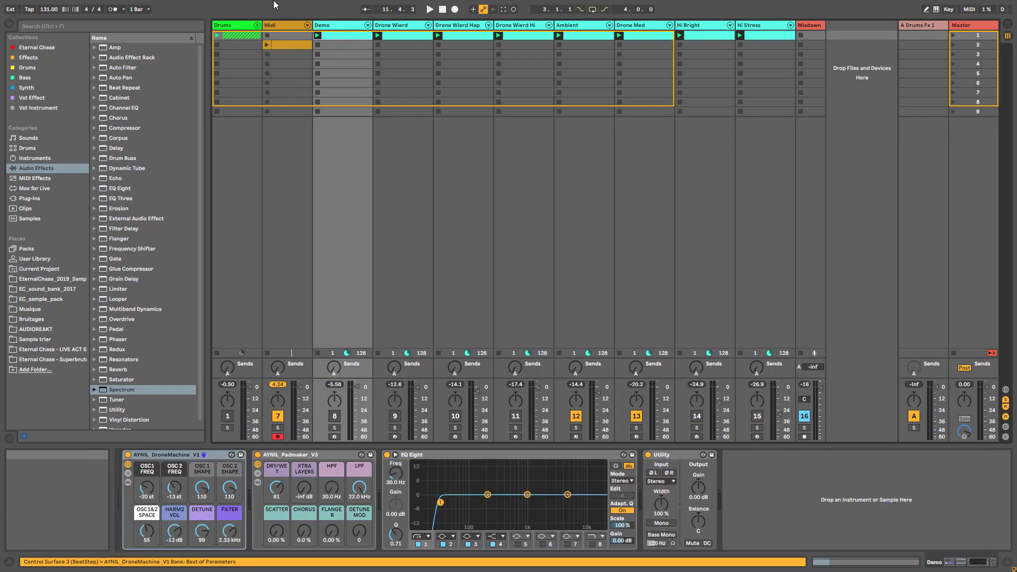
click(290, 28)
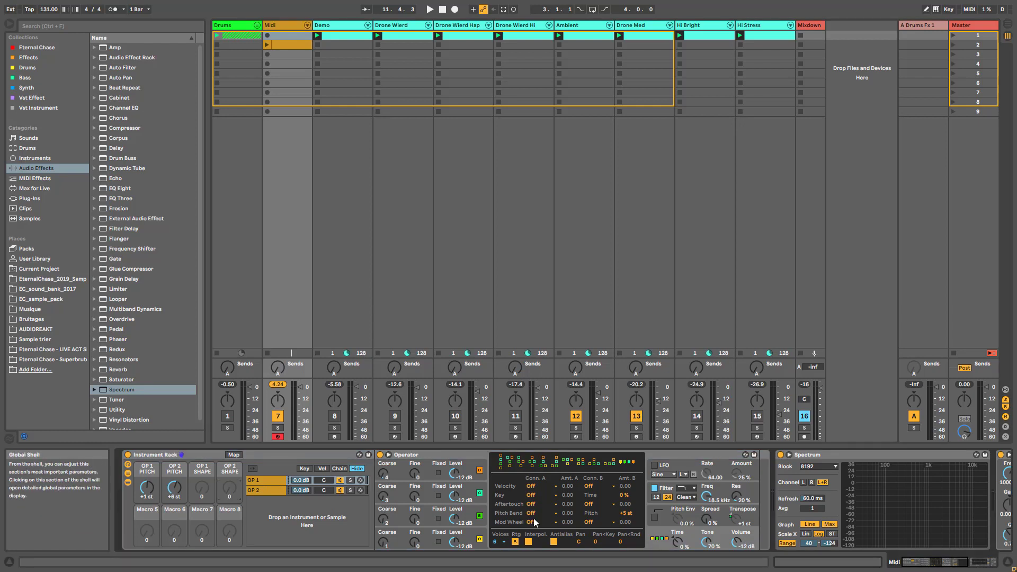
click(468, 543)
right_click(598, 512)
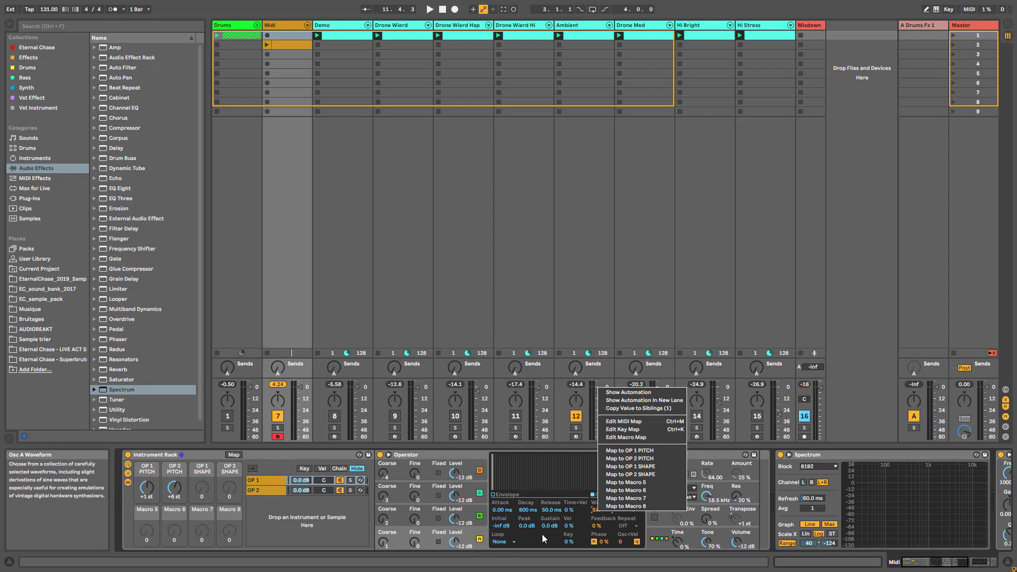
click(652, 469)
click(466, 516)
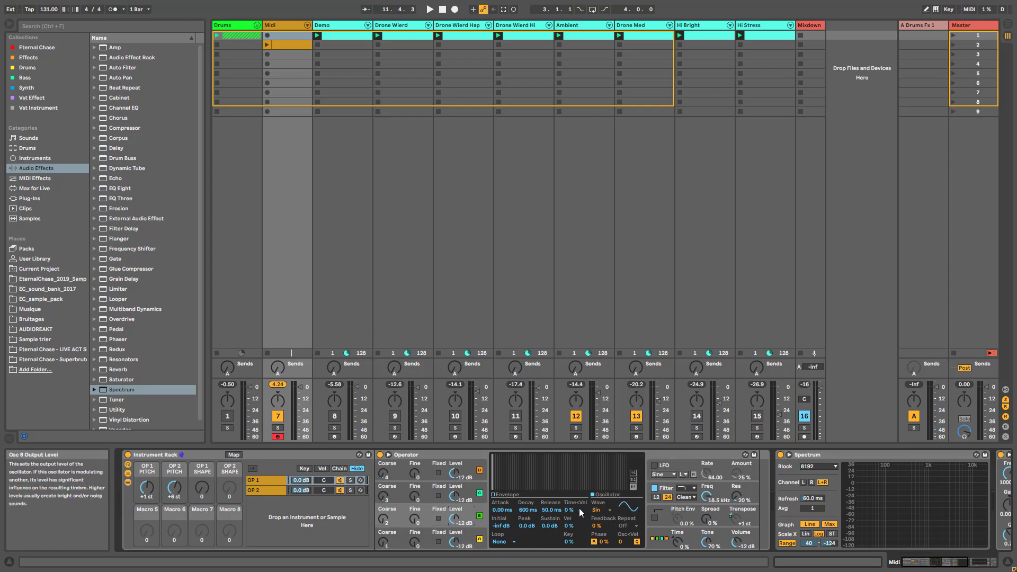
right_click(599, 508)
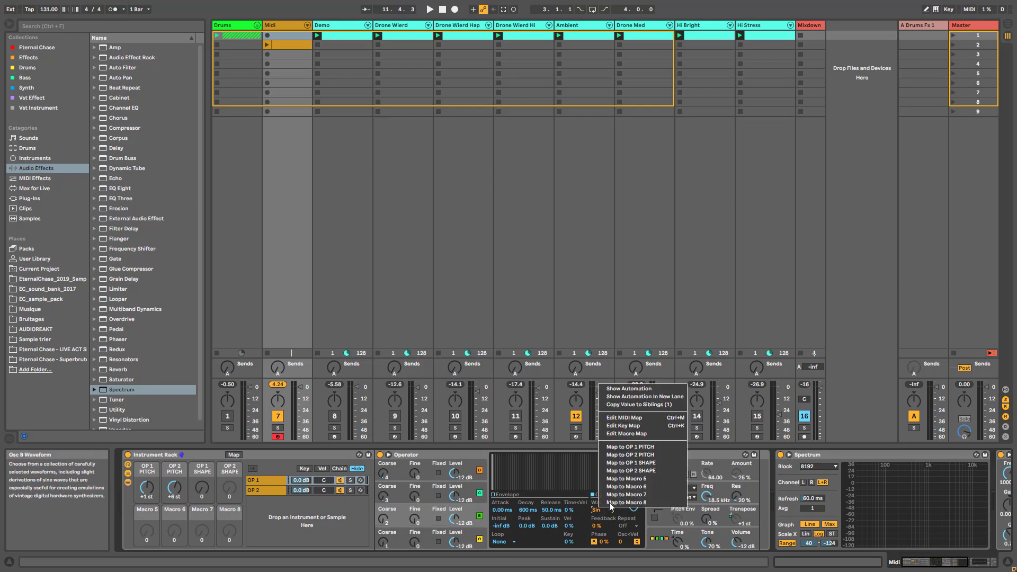
click(638, 463)
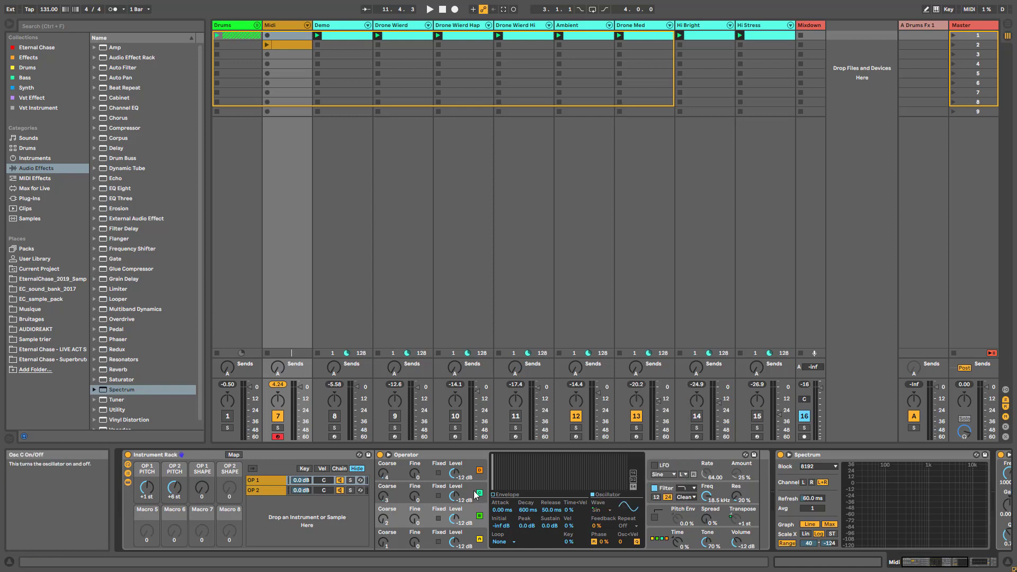
Step: Map the Wave of OP 1's oscillators C and D to the OP 1 SHAPE macro
right_click(599, 507)
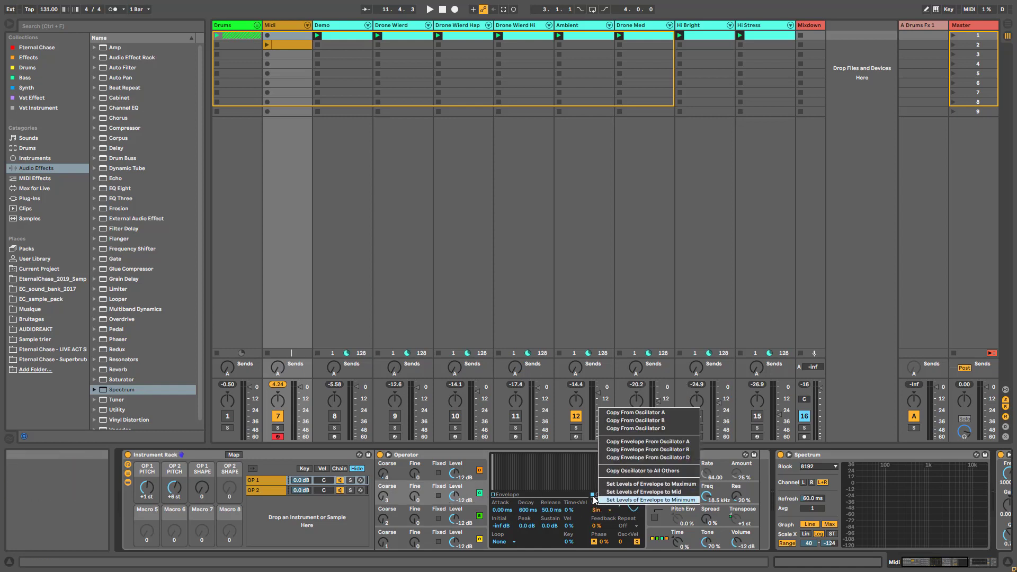
right_click(592, 515)
click(587, 514)
right_click(601, 508)
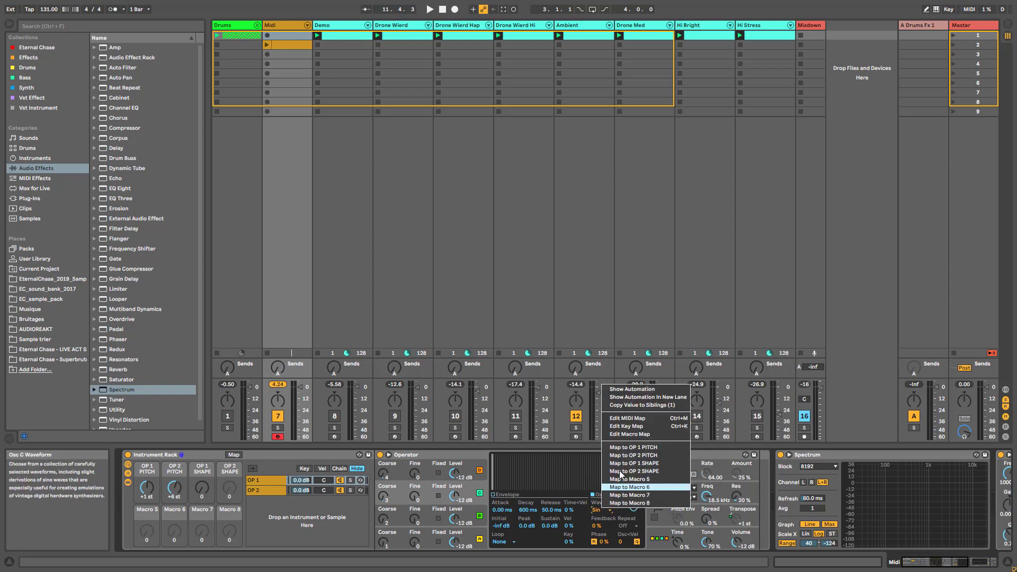
click(625, 466)
click(484, 472)
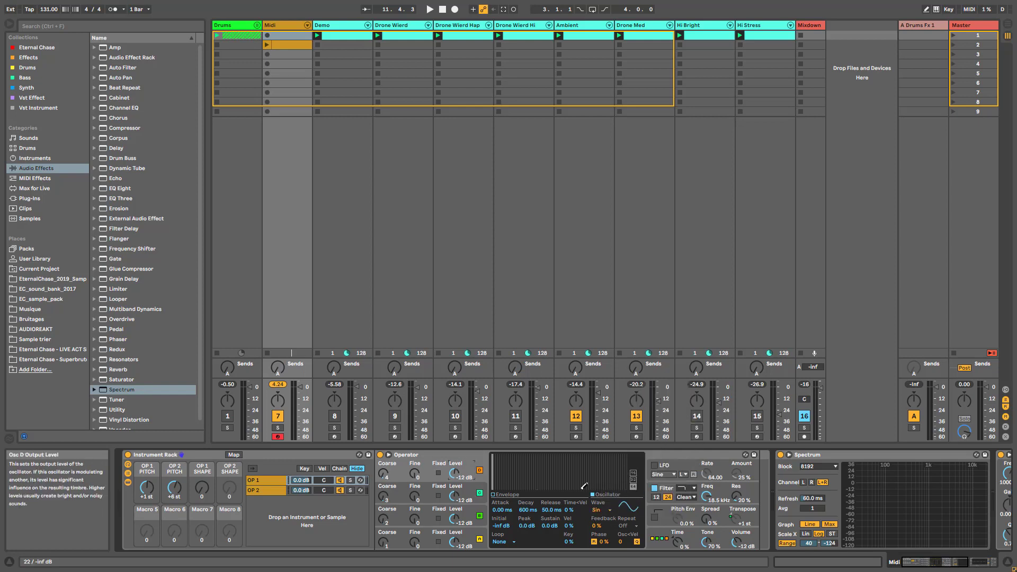
right_click(602, 509)
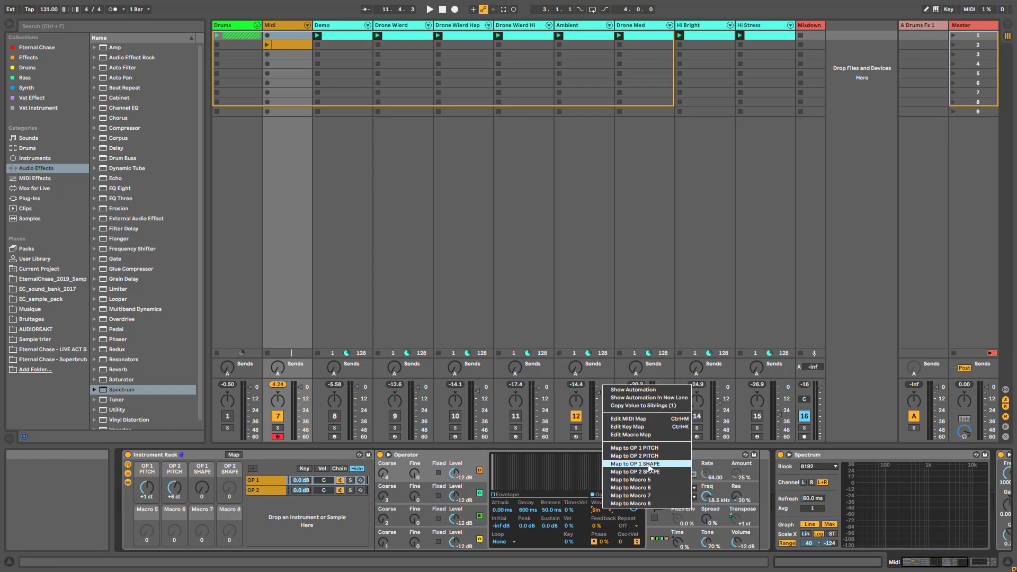
click(649, 464)
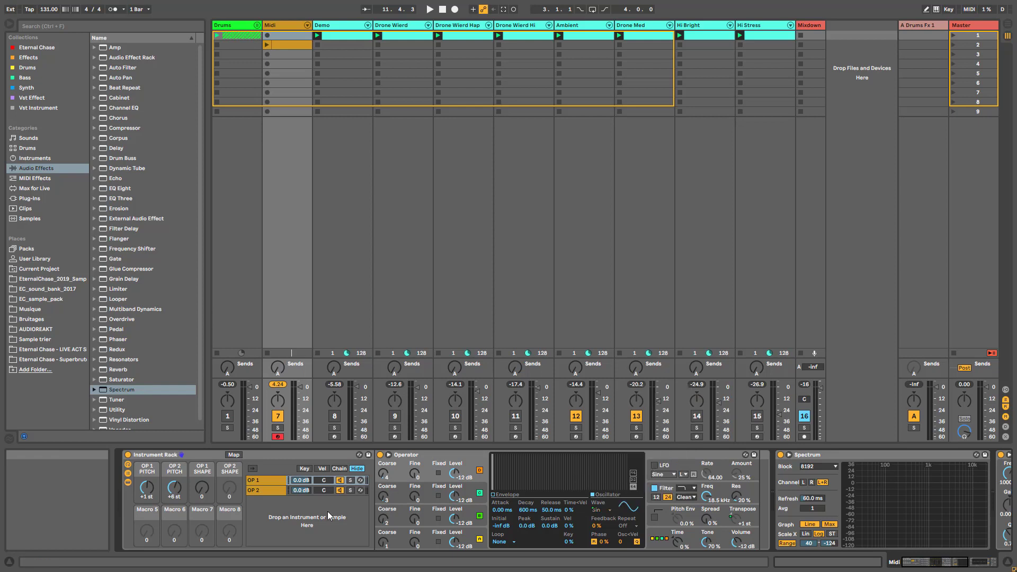
Step: In the OP 2 chain, map the Wave of oscillators A and B to the OP 2 SHAPE macro
click(272, 489)
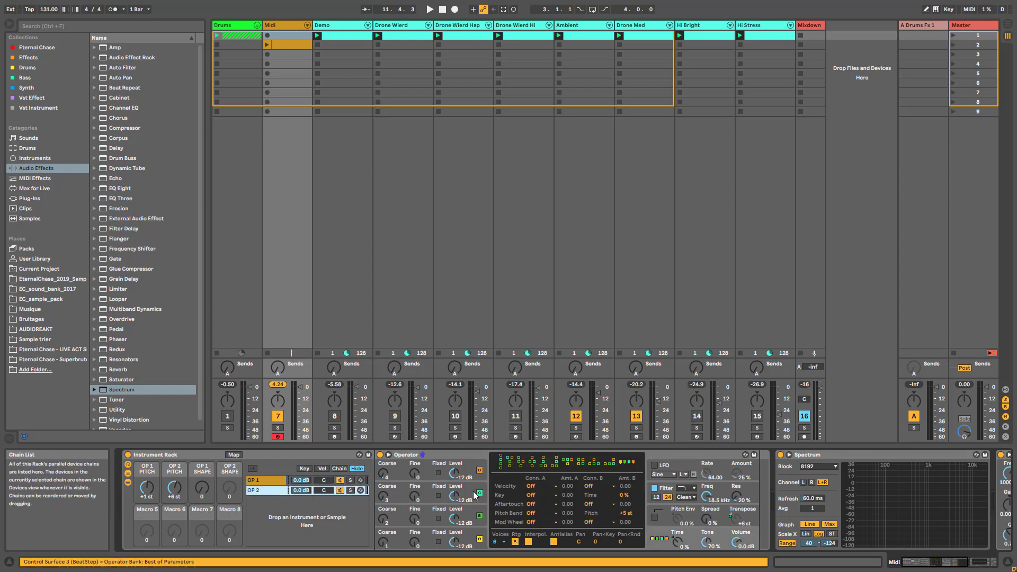
click(479, 538)
right_click(598, 509)
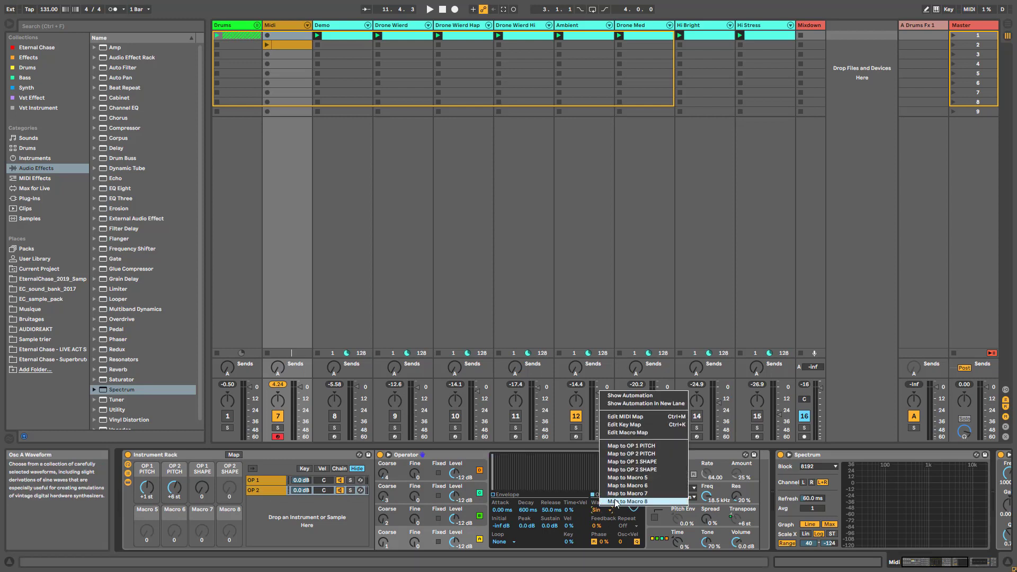
click(630, 471)
click(477, 513)
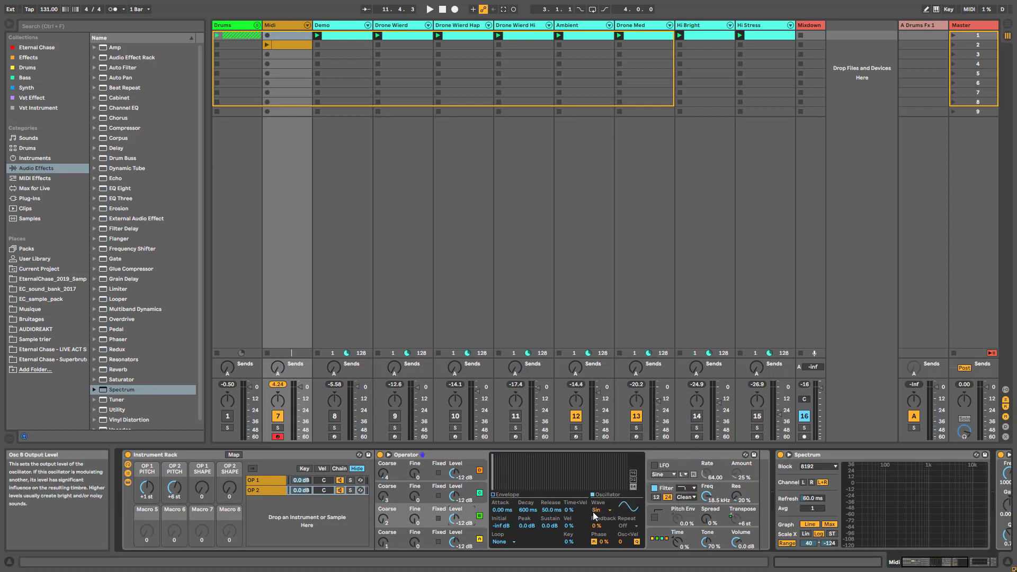
right_click(593, 512)
click(615, 475)
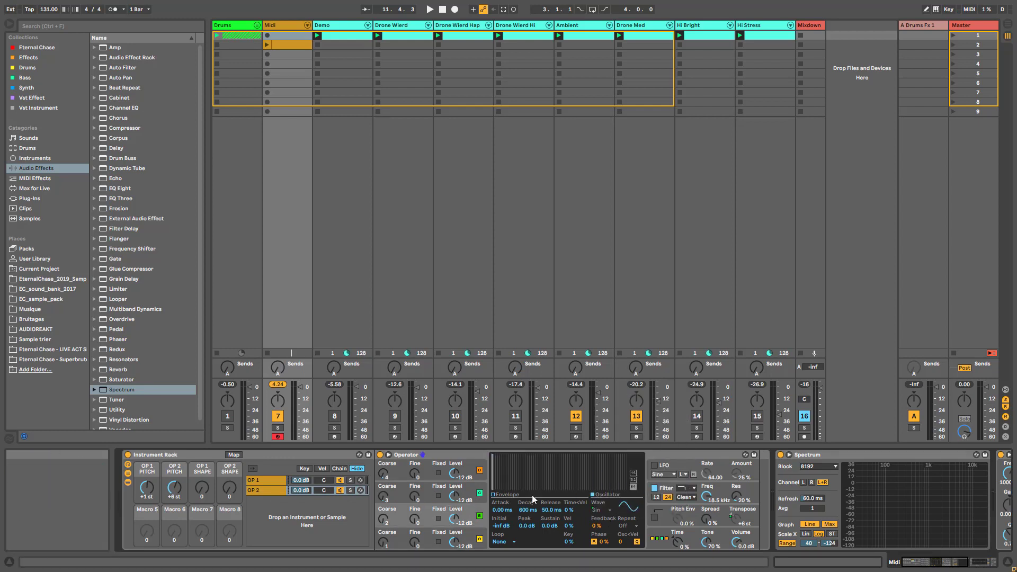
Step: Map the Wave of OP 2's oscillators C and D to the OP 2 SHAPE macro and check the oscillators' mappings
click(479, 492)
right_click(597, 510)
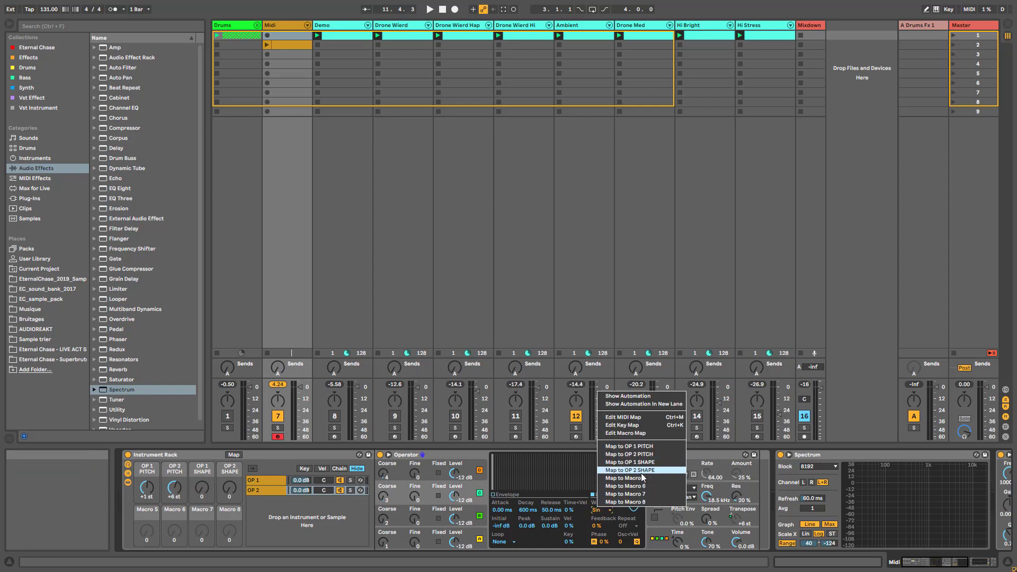
click(643, 473)
click(467, 472)
right_click(602, 511)
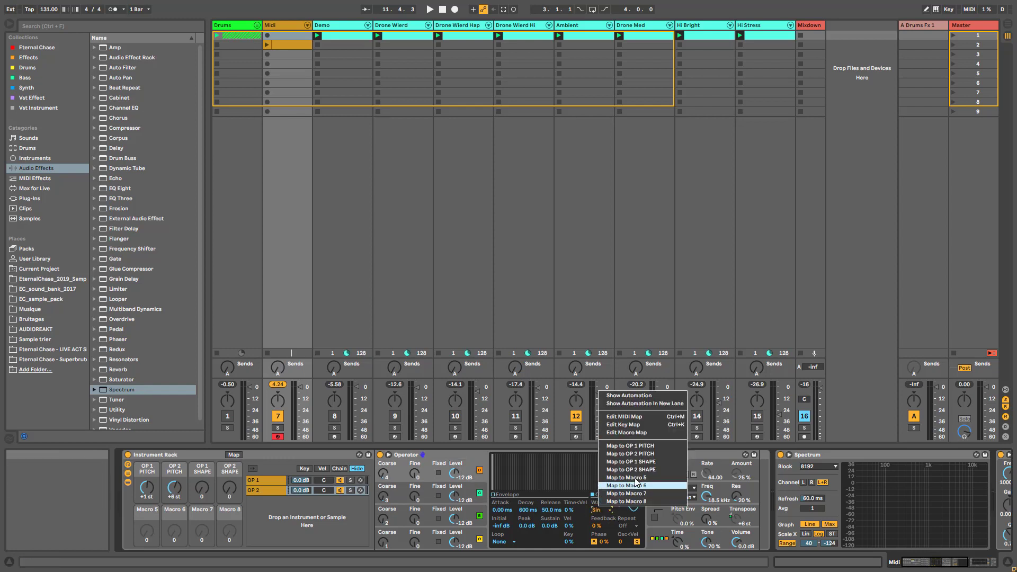
click(638, 471)
click(471, 536)
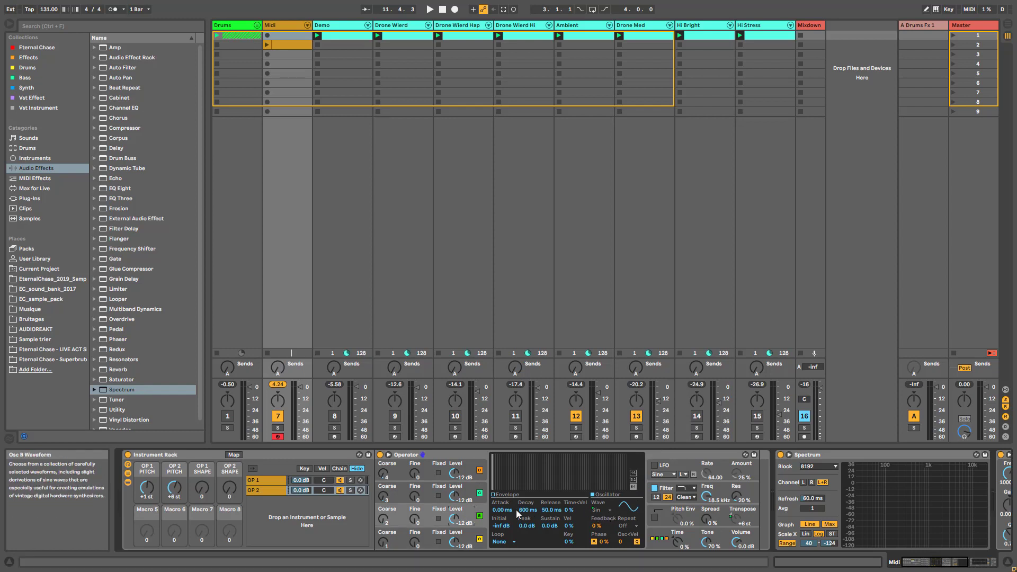
click(455, 496)
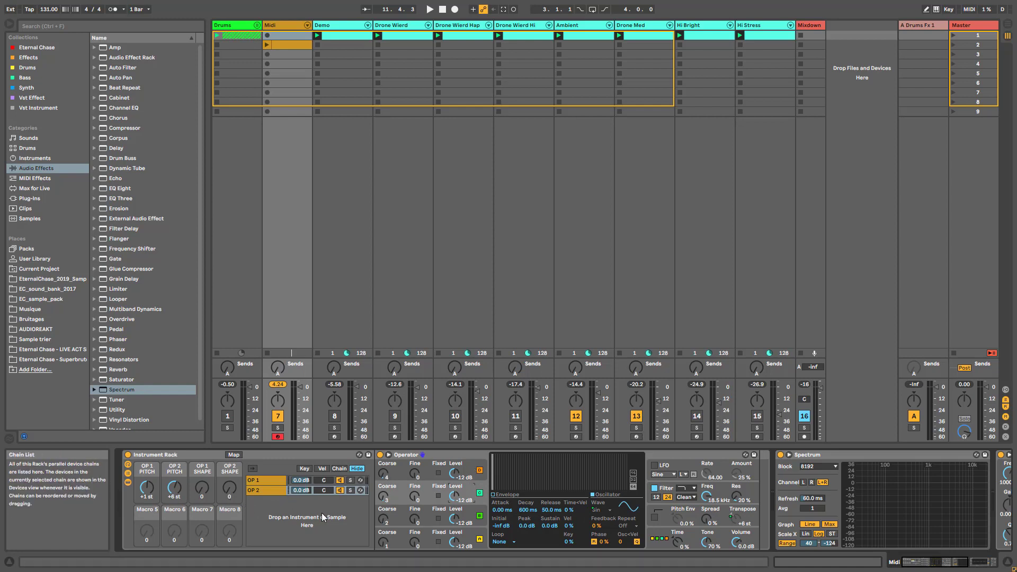
Step: Solo the OP 1 chain and raise the OP 1 SHAPE macro to 104
drag(201, 495, 201, 471)
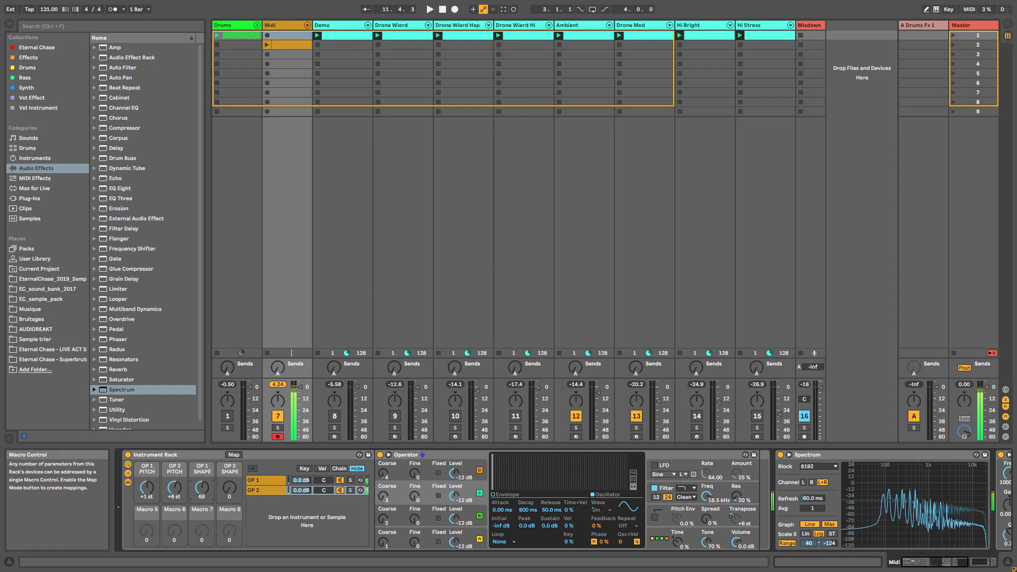
click(350, 480)
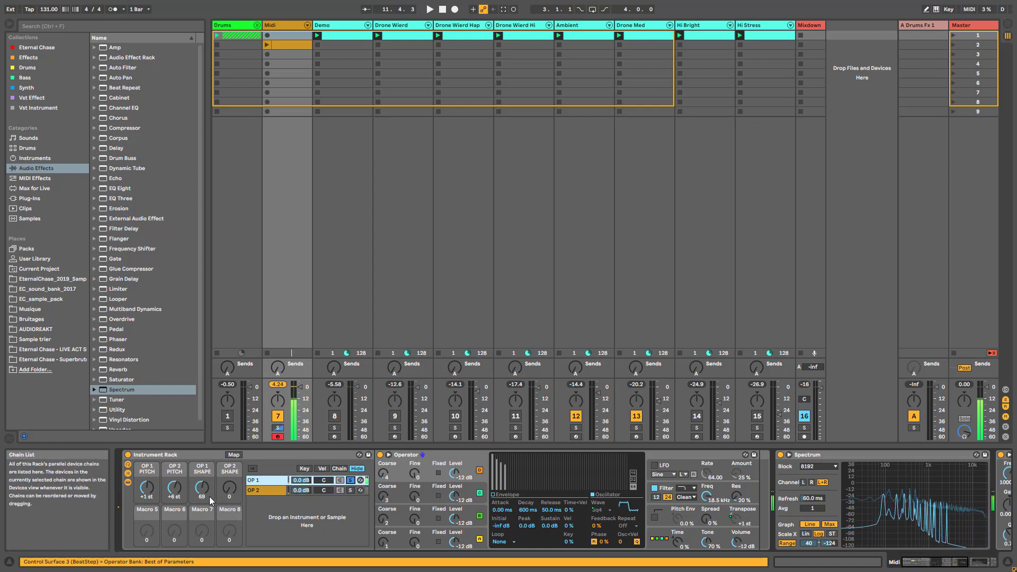
drag(201, 487, 202, 479)
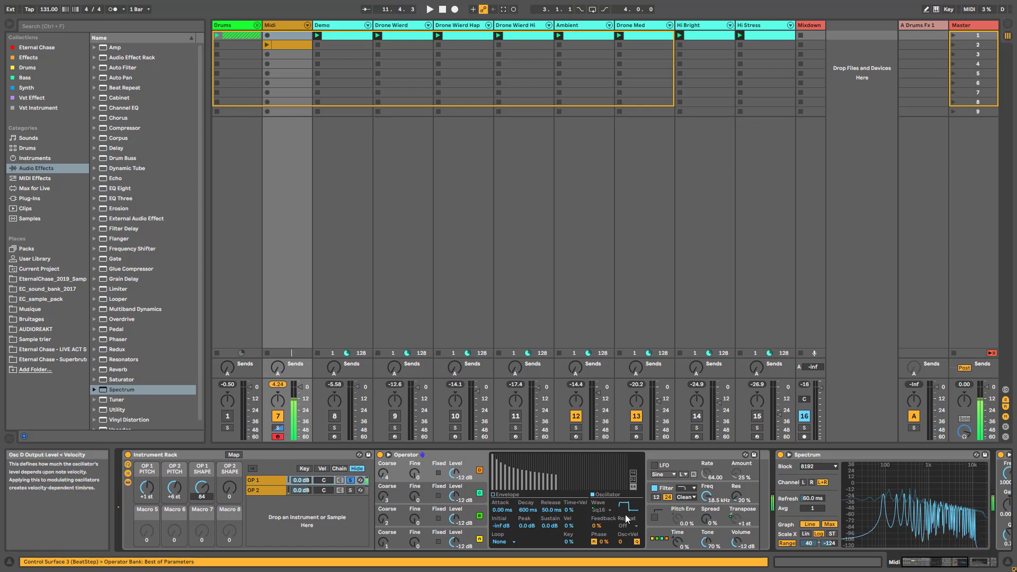
drag(202, 488, 201, 480)
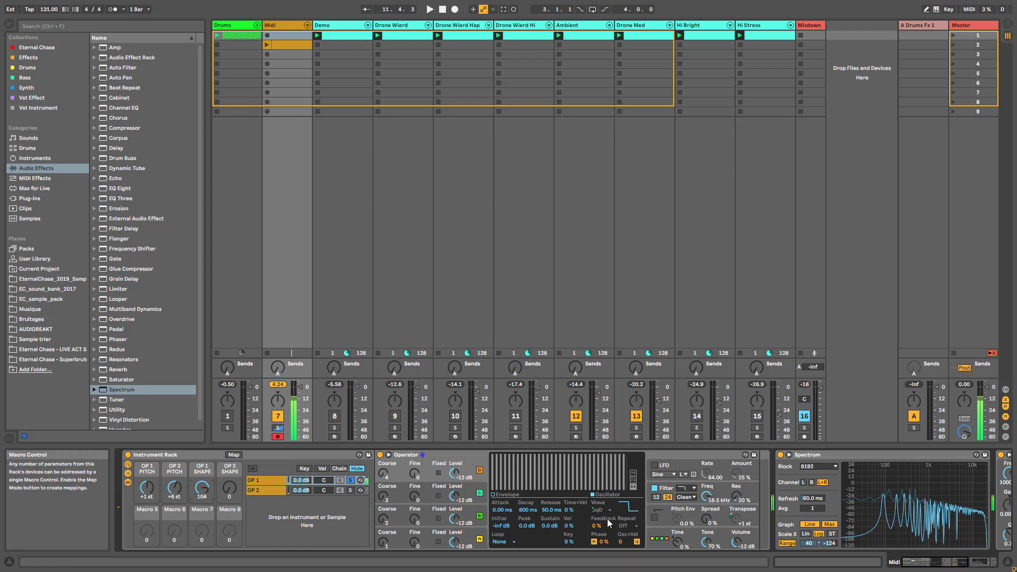
Step: Solo the OP 2 chain, raise the OP 2 SHAPE macro to 57, and unsolo the chain
click(351, 491)
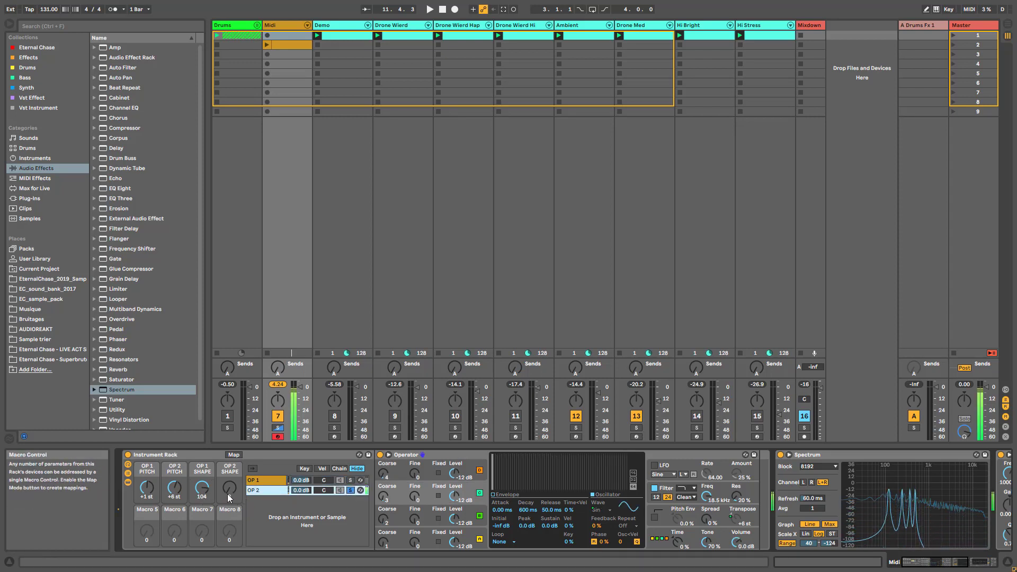
drag(228, 494, 228, 466)
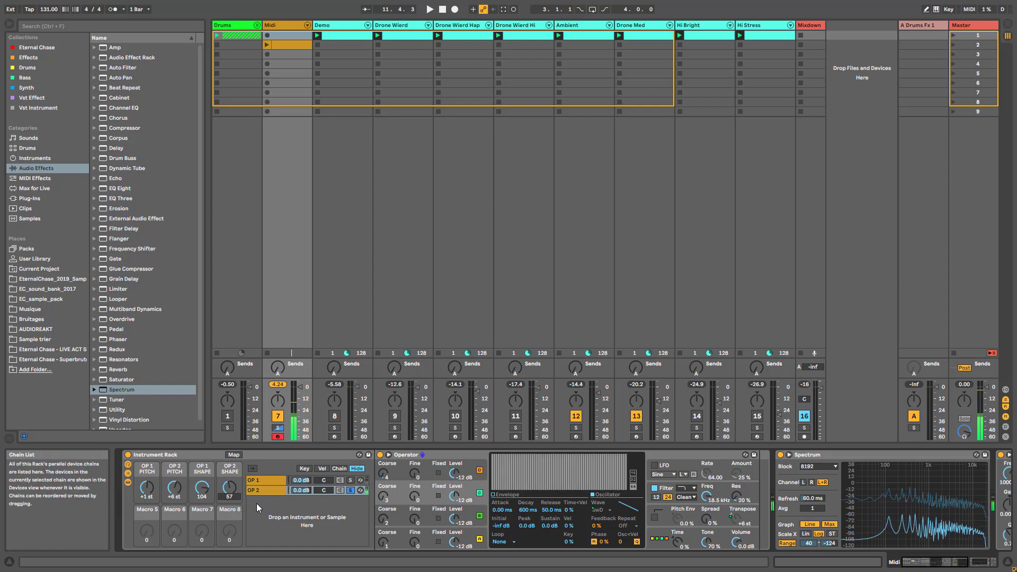
click(349, 492)
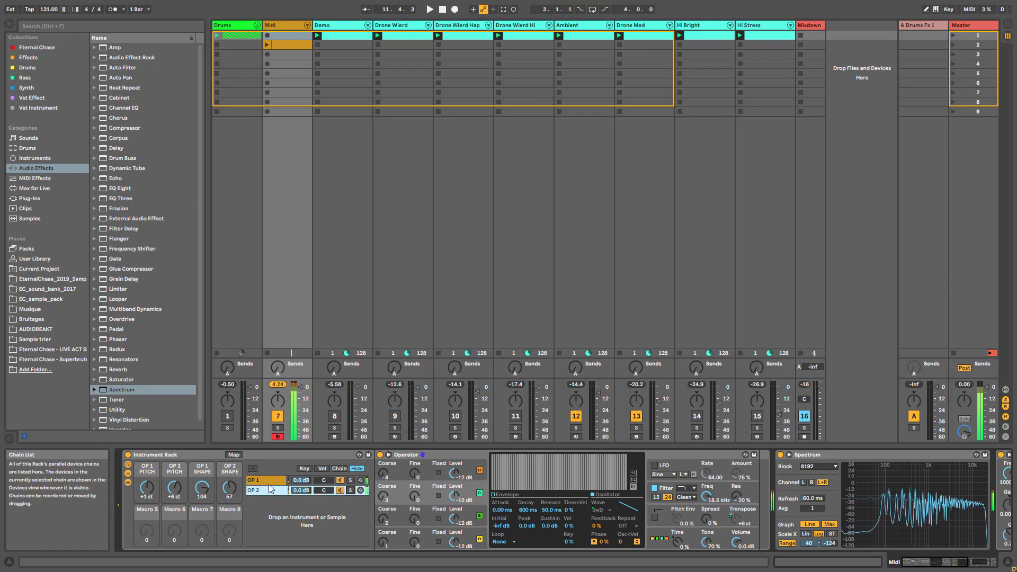
Step: Show Operator's global settings and set the OP 1 PITCH macro to +2 st and OP 2 PITCH to +7 st
click(717, 546)
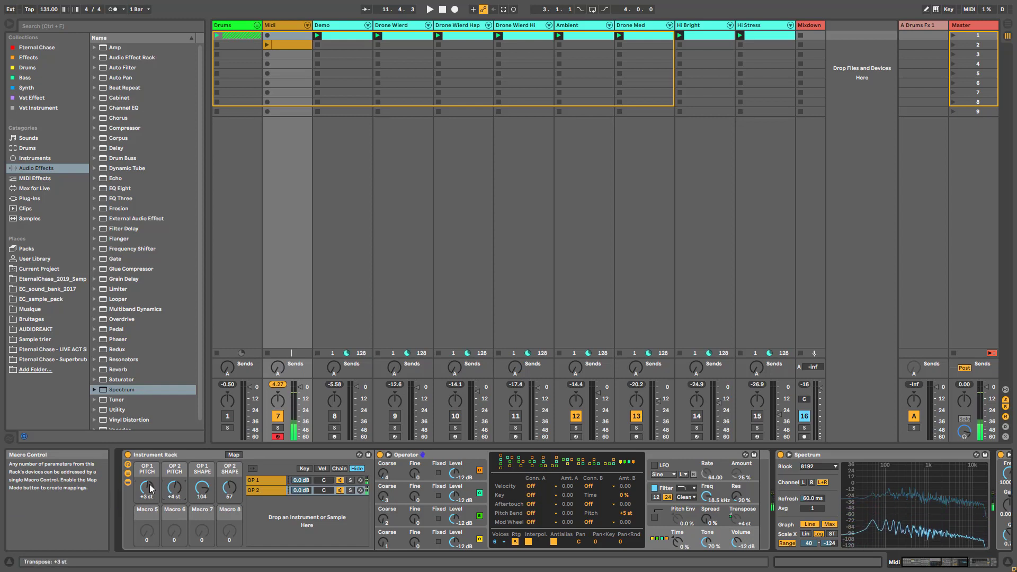
drag(148, 490, 149, 499)
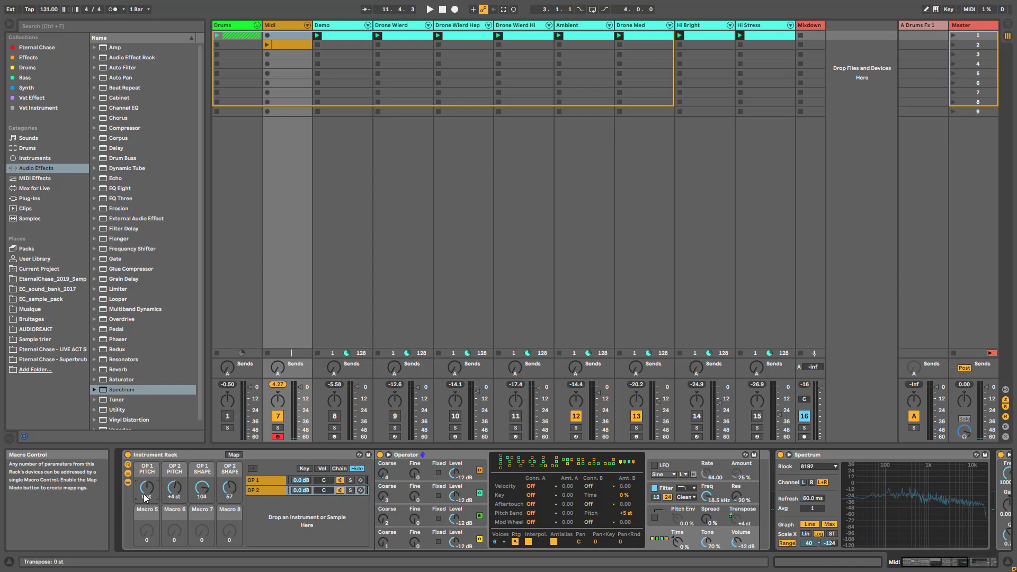
drag(143, 496, 172, 494)
key(Return)
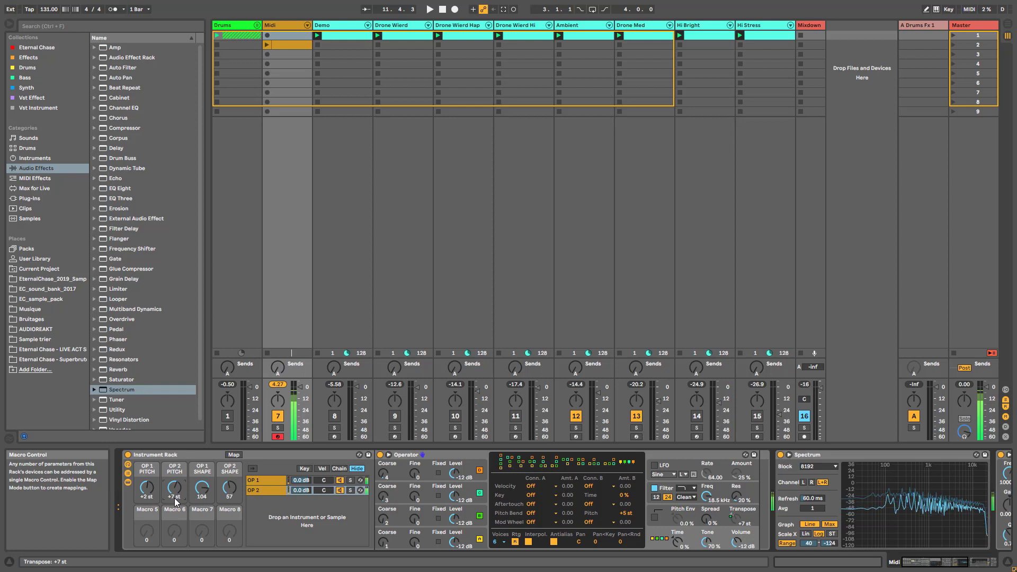
click(270, 494)
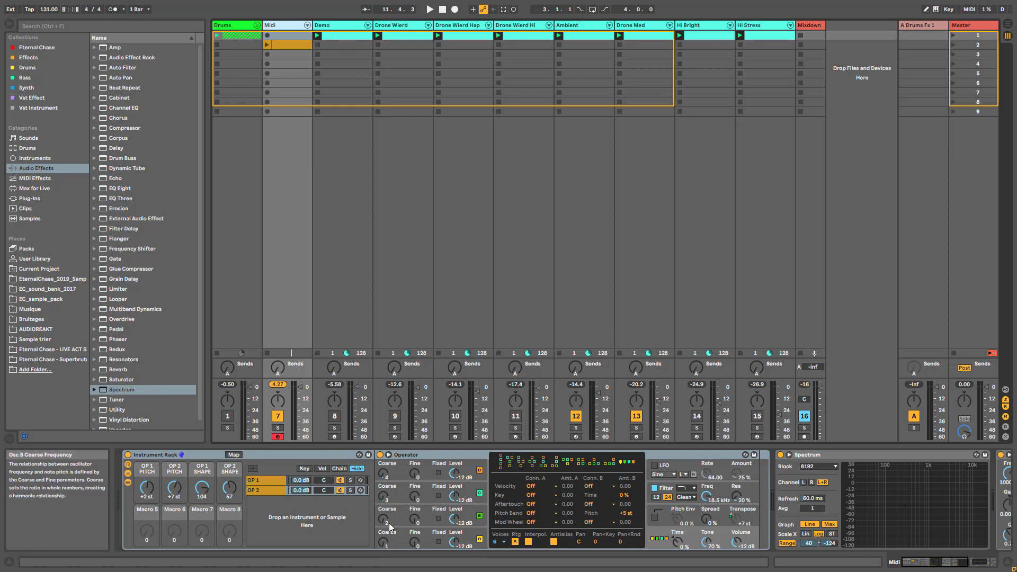
Step: Map the Coarse frequency of OP 1's oscillators A, B, C and D to Macro 5 and try out the macro
click(268, 480)
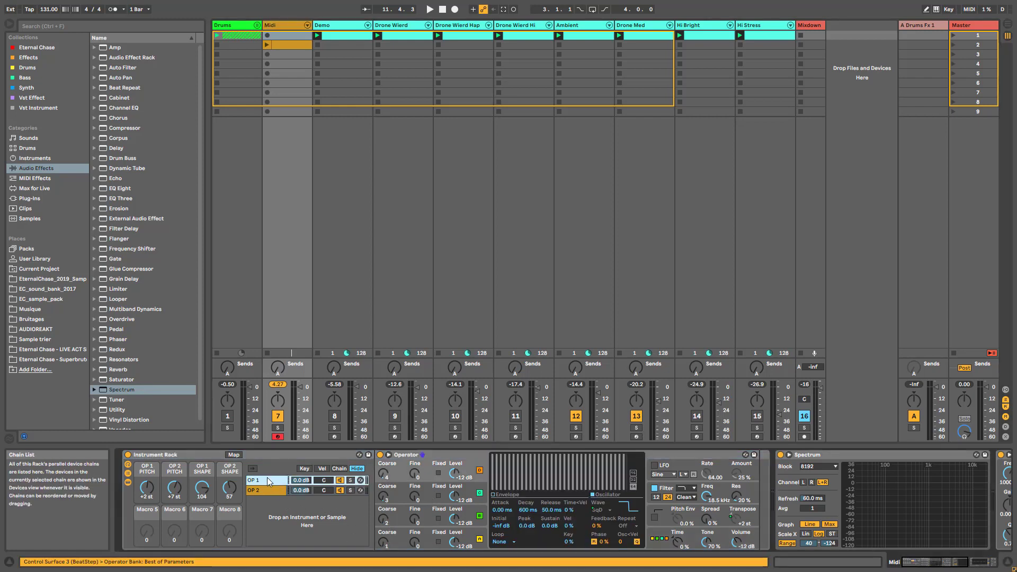
right_click(383, 541)
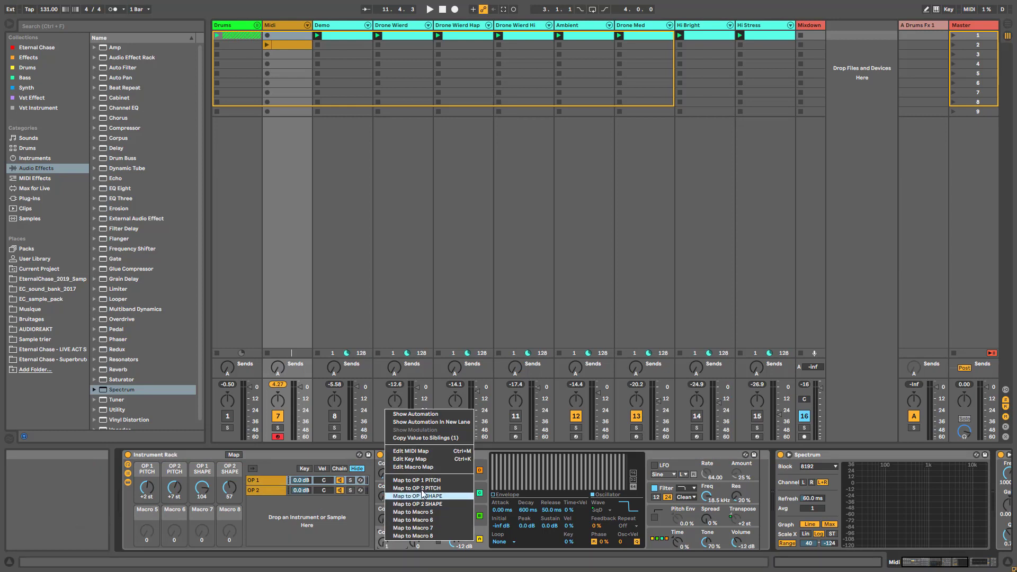
click(412, 512)
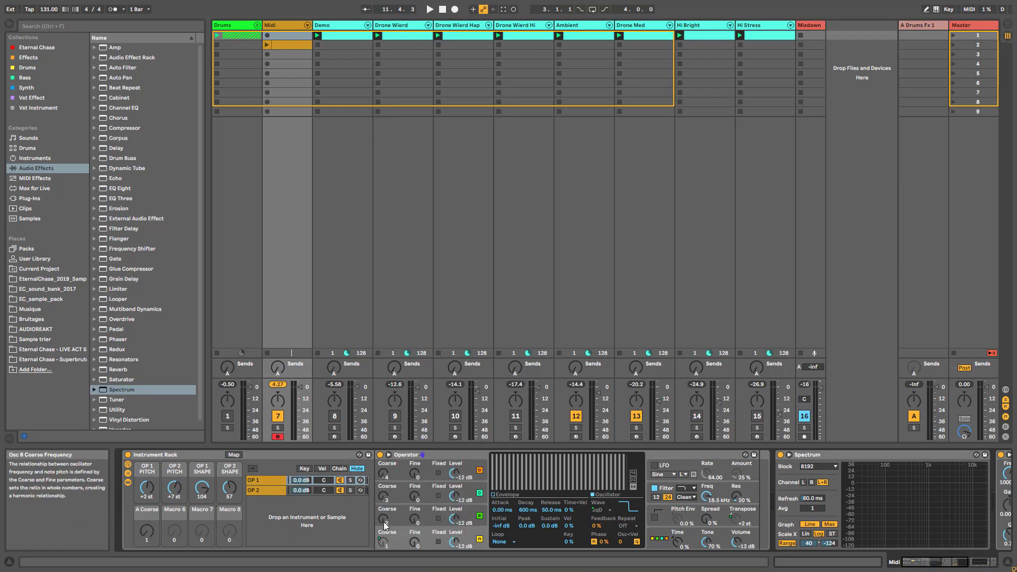
right_click(383, 520)
click(406, 493)
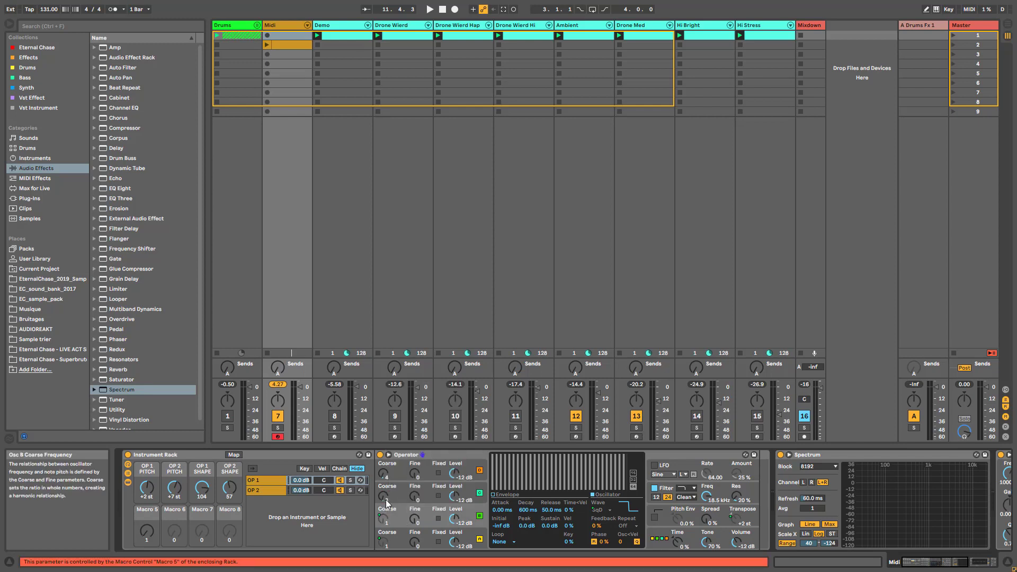
right_click(385, 500)
click(424, 470)
right_click(382, 475)
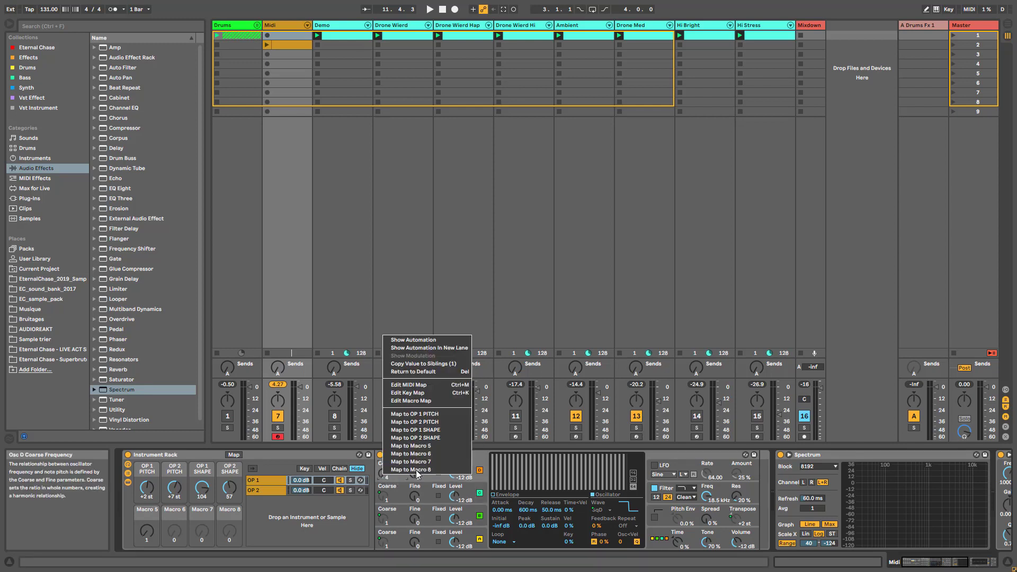
click(429, 447)
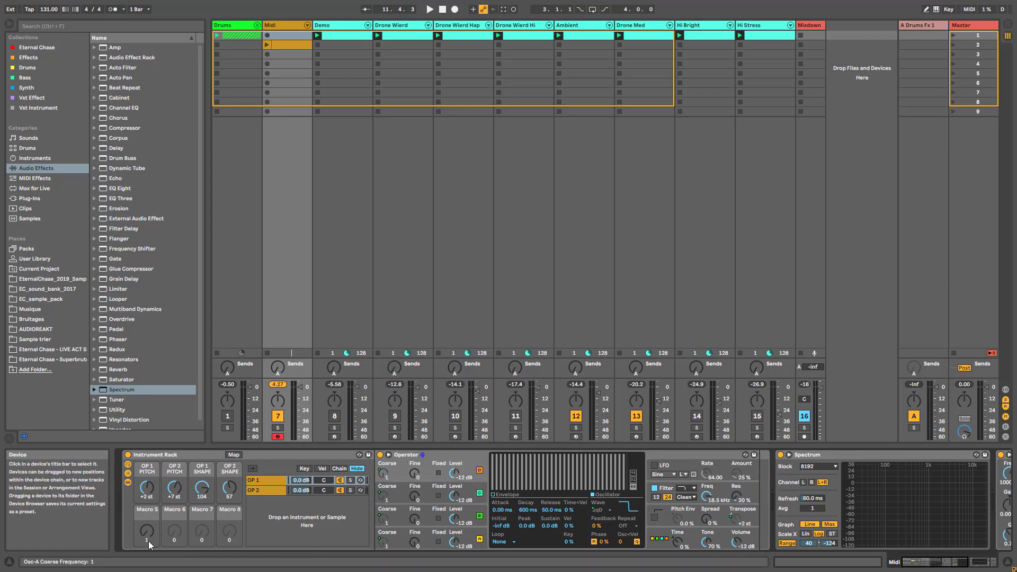
mouse_move(149, 541)
mouse_down()
mouse_move(148, 530)
mouse_move(147, 539)
mouse_up()
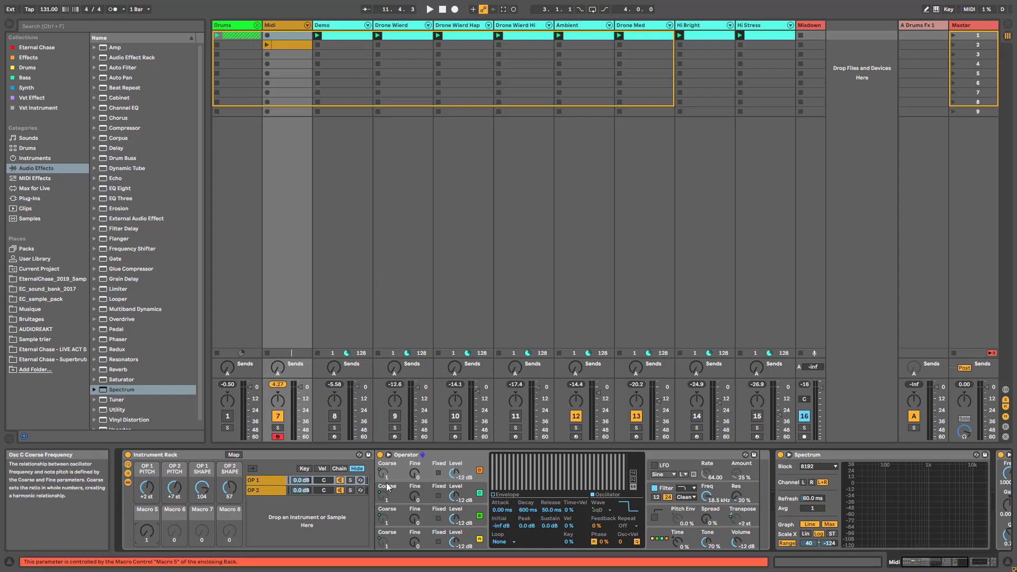
Step: Set the Macro 5 mapping minimums for OP 1's Coarse frequencies to 1, 2, 3 and 4 for oscillators A to D
click(237, 456)
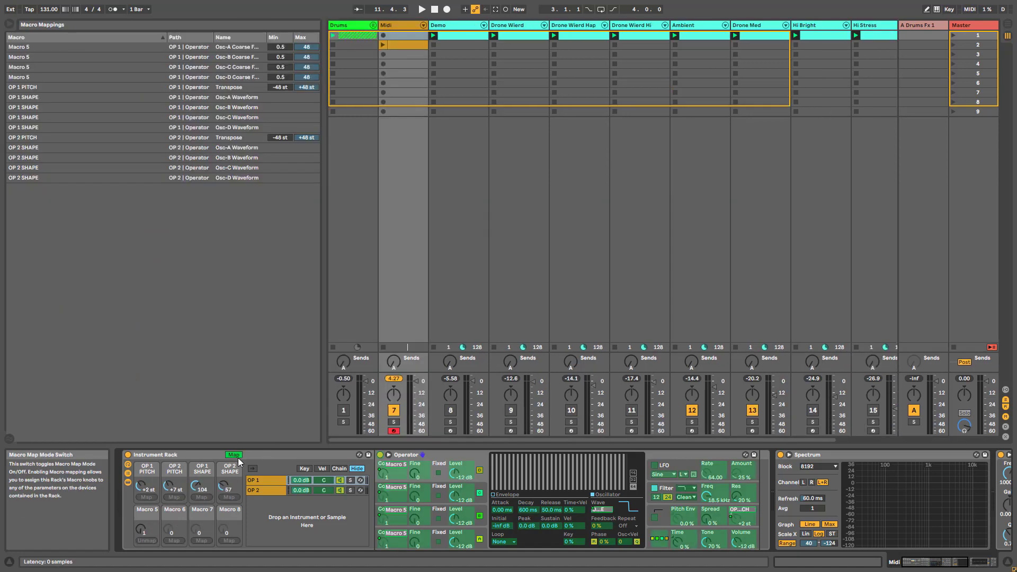
click(277, 49)
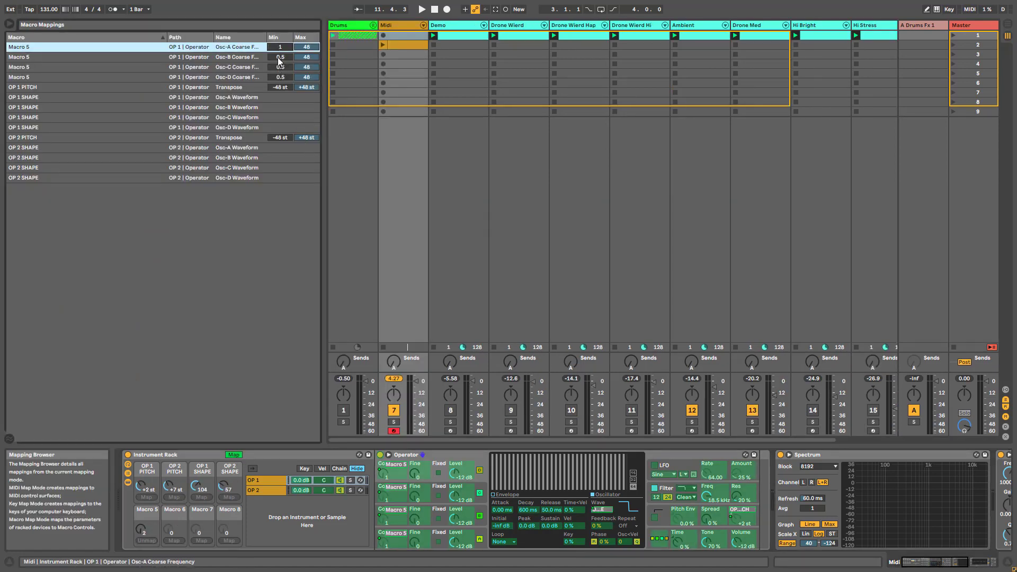
click(278, 57)
click(279, 68)
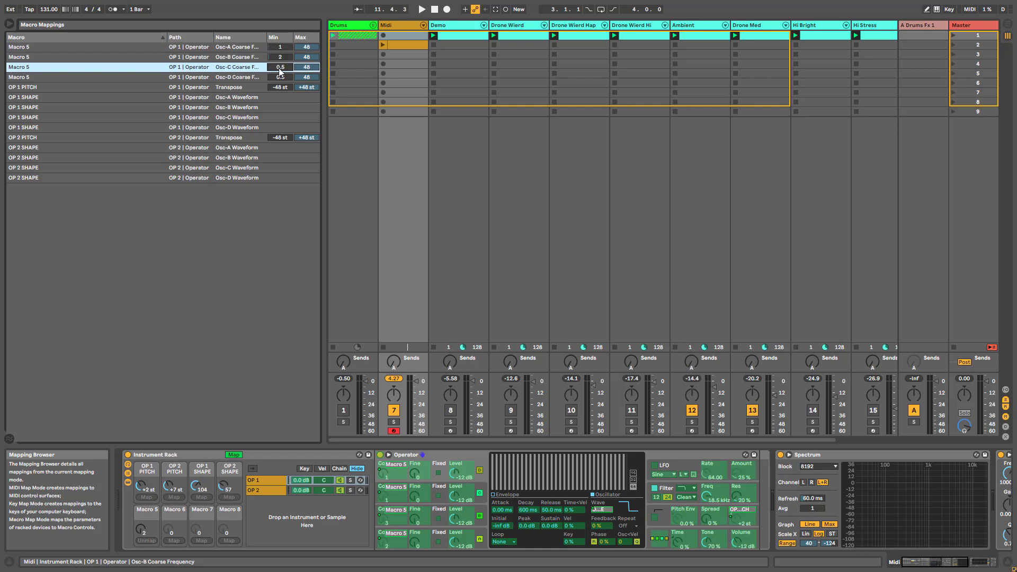
text(3)
click(280, 77)
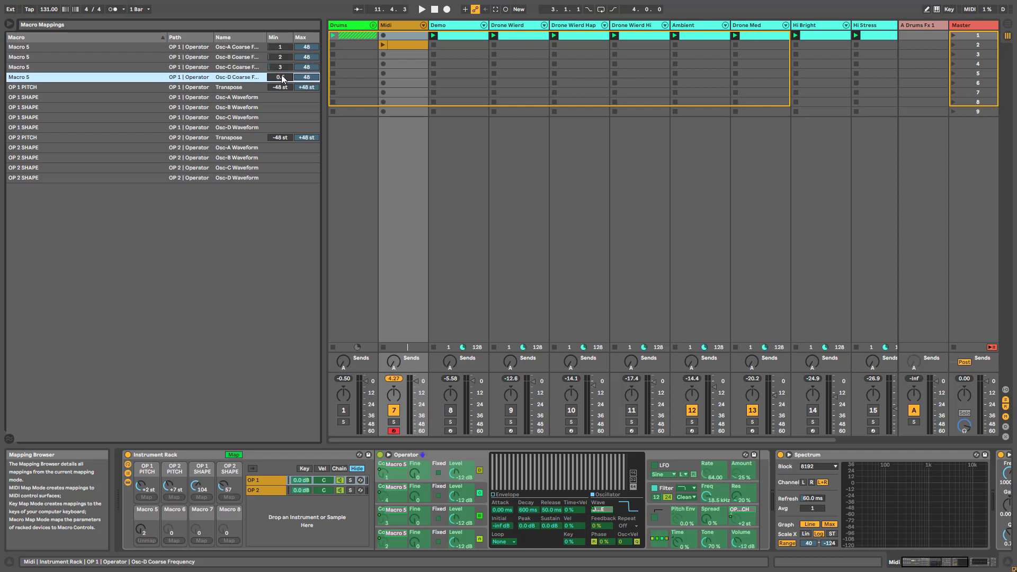
text(4)
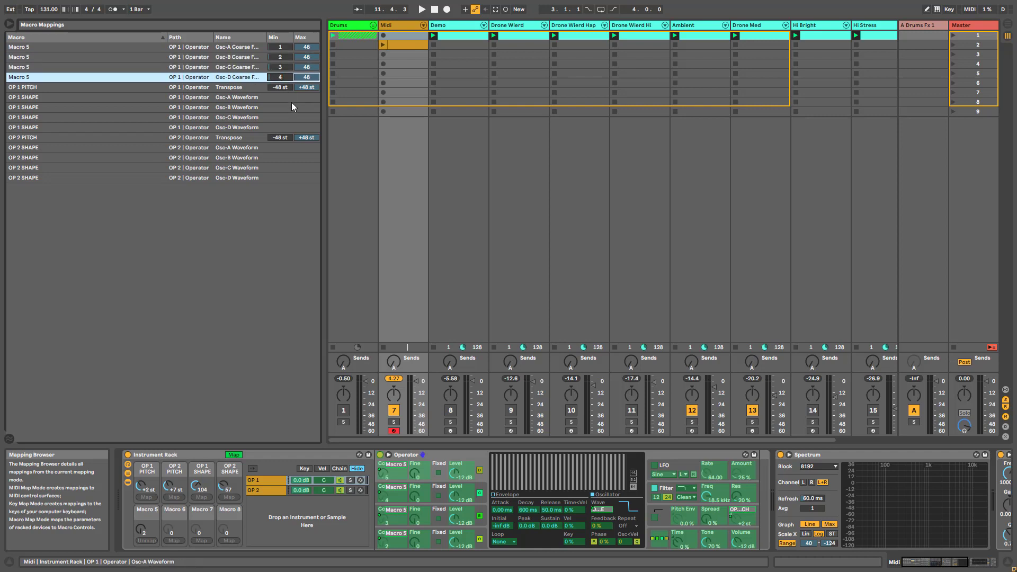
click(240, 456)
Step: Turn Macro 5 down to 0, solo the OP 1 chain and raise Macro 5 to 5
drag(152, 542, 152, 551)
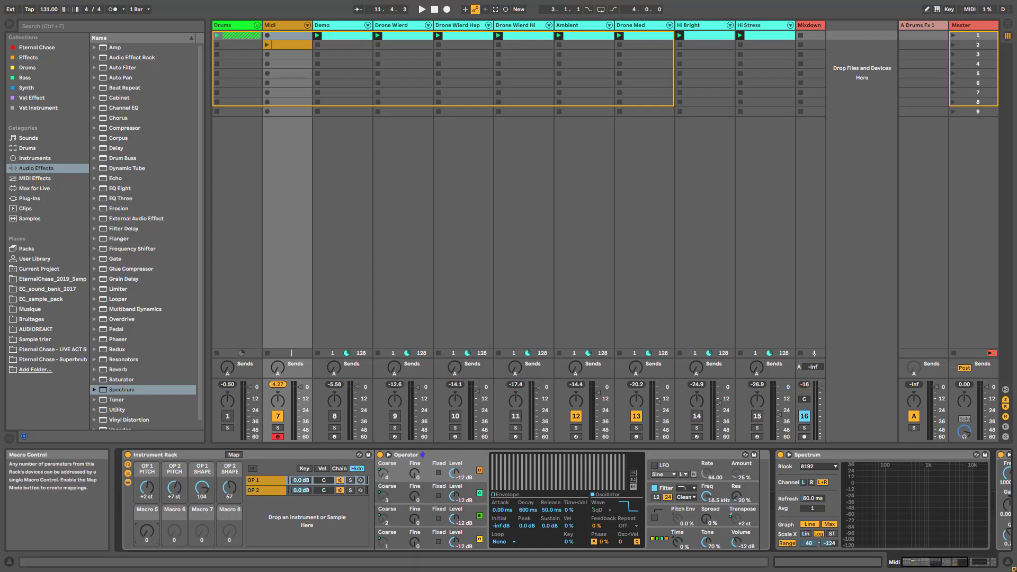
click(350, 480)
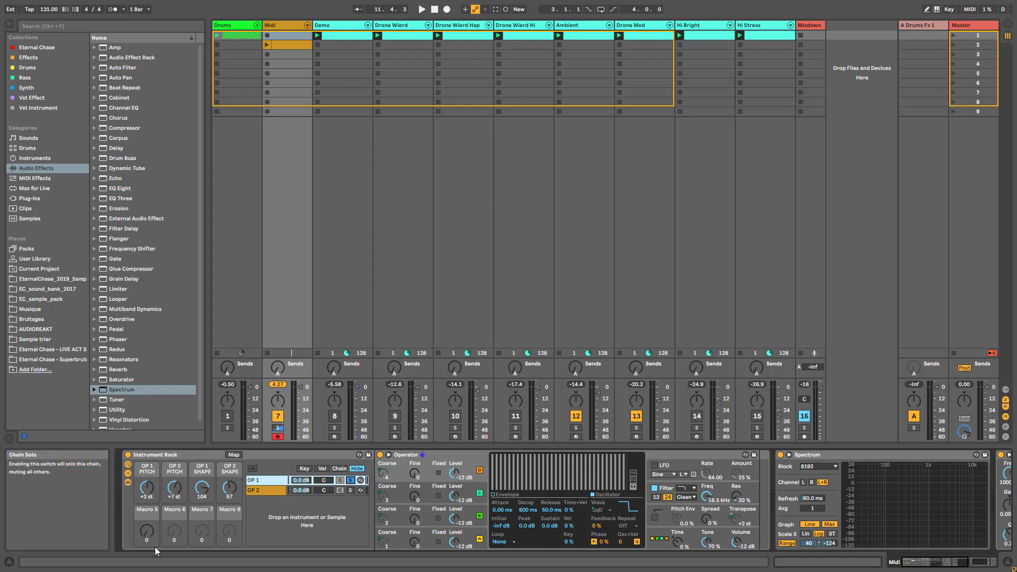
drag(151, 534, 151, 529)
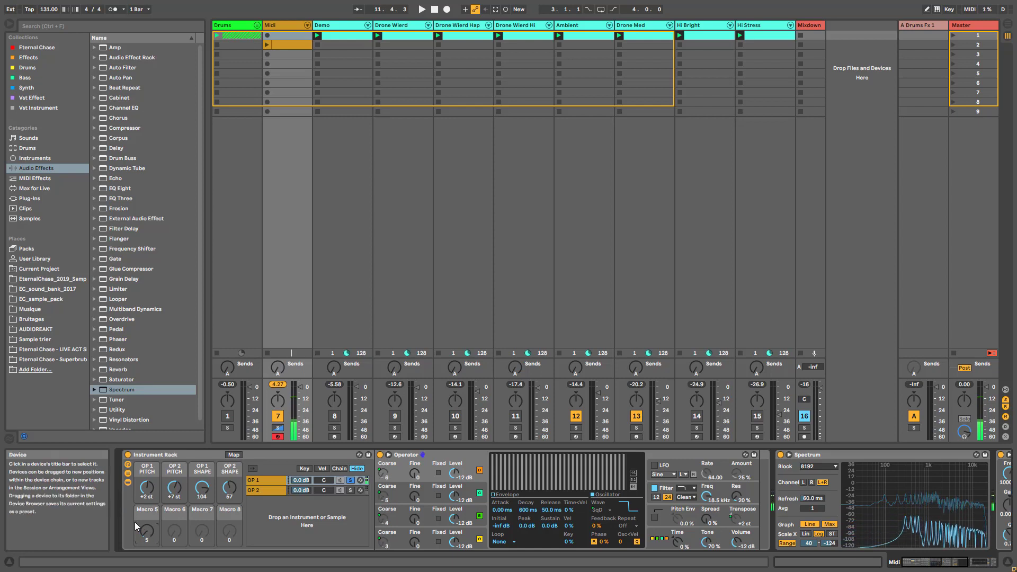
click(396, 516)
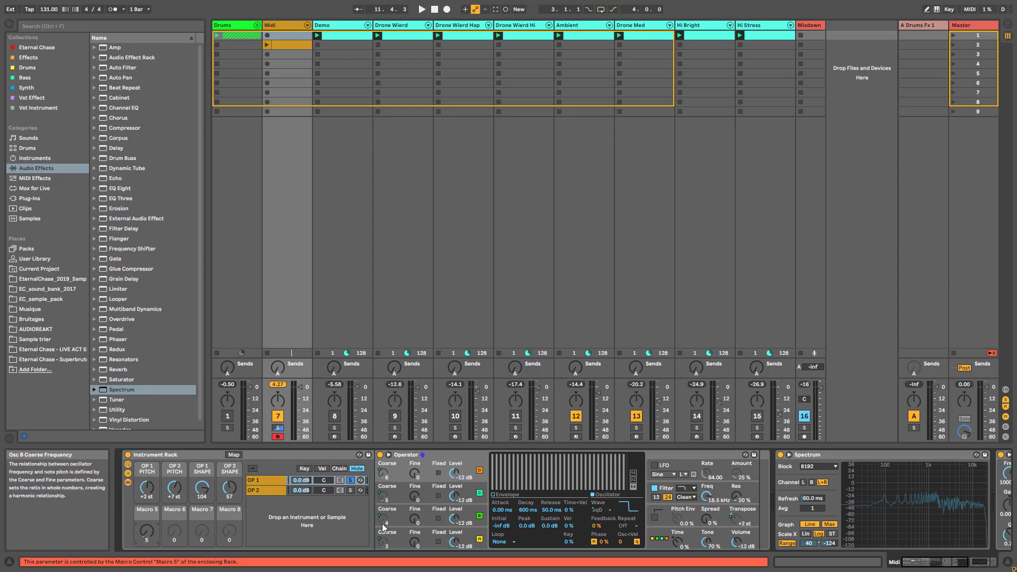
Step: Sweep Macro 5 up to 51 and reset it to 0, and lower OP 1 PITCH to -17 st and OP 2 PITCH to -25 st
drag(147, 532, 146, 518)
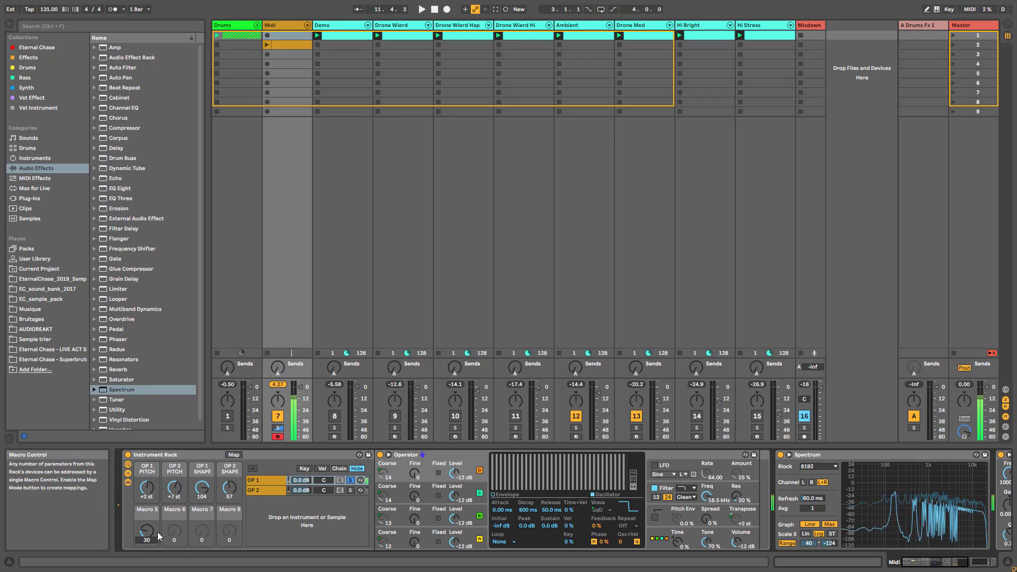
drag(158, 535, 158, 514)
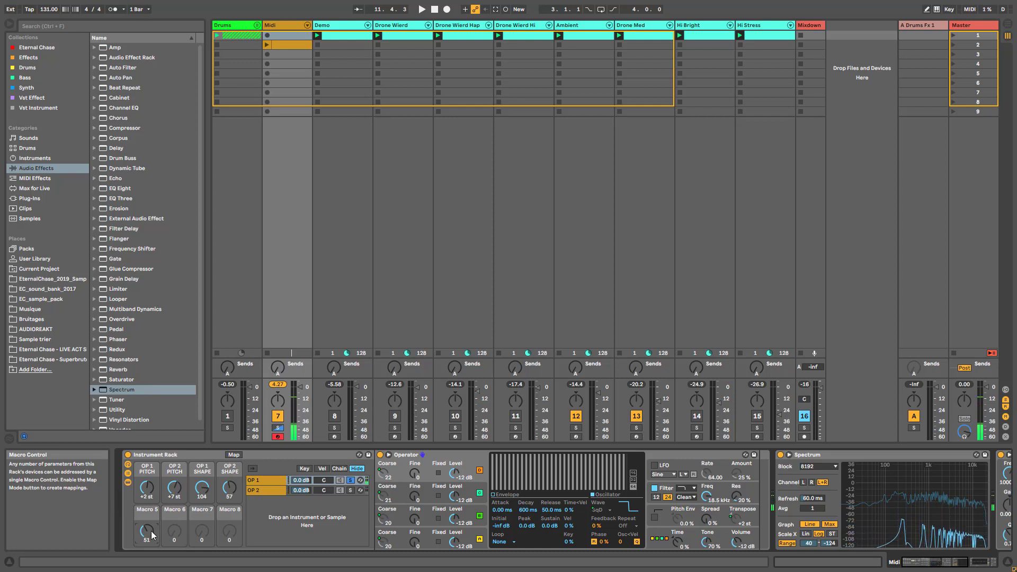
key(Delete)
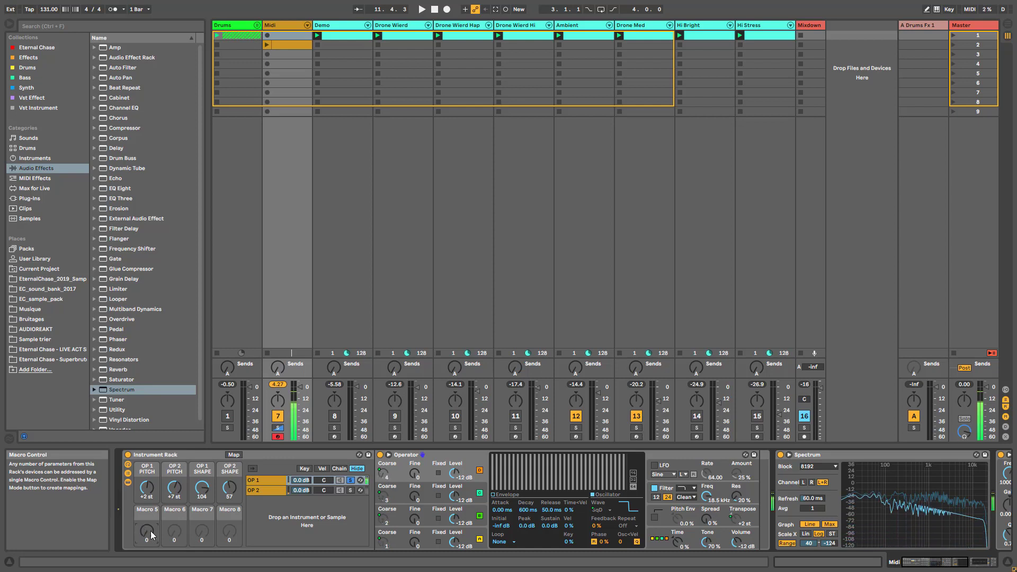
mouse_move(146, 487)
mouse_down()
mouse_move(147, 533)
mouse_move(174, 530)
mouse_move(147, 521)
mouse_move(146, 506)
mouse_up()
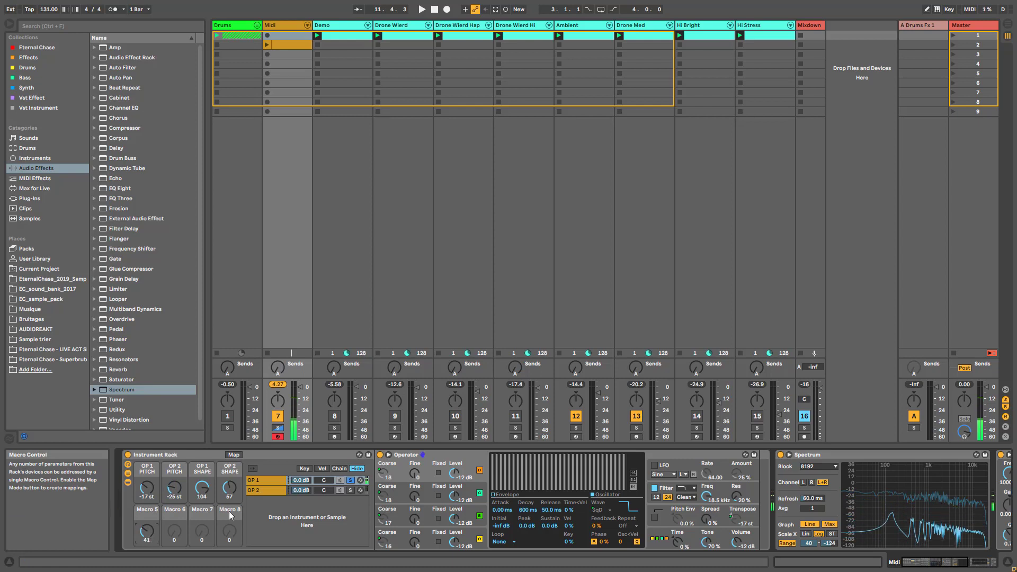
Step: Reset Macro 5 to 0 and map the Coarse frequency of OP 2's oscillators A, B, C and D to Macro 5
click(266, 488)
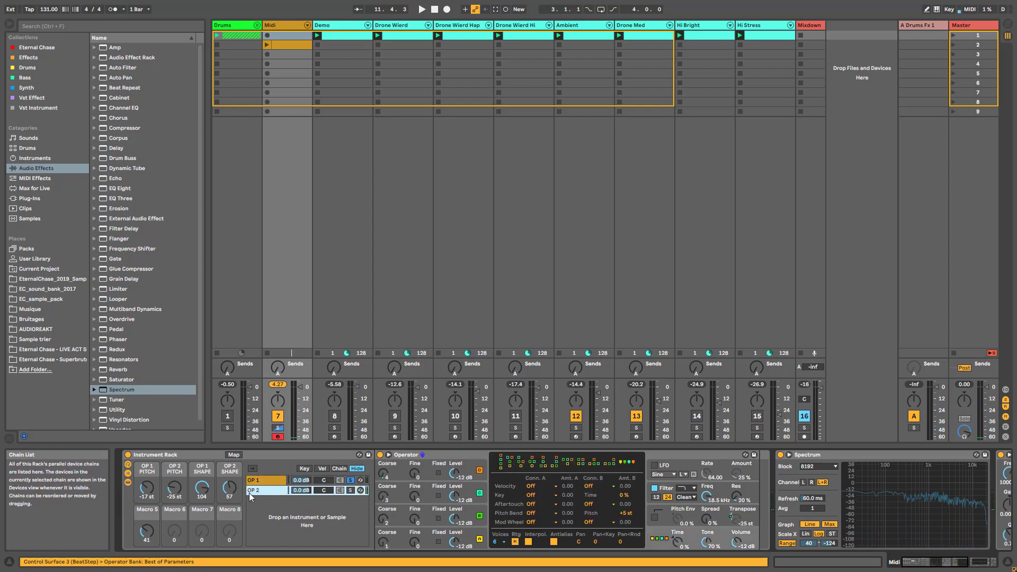
right_click(383, 542)
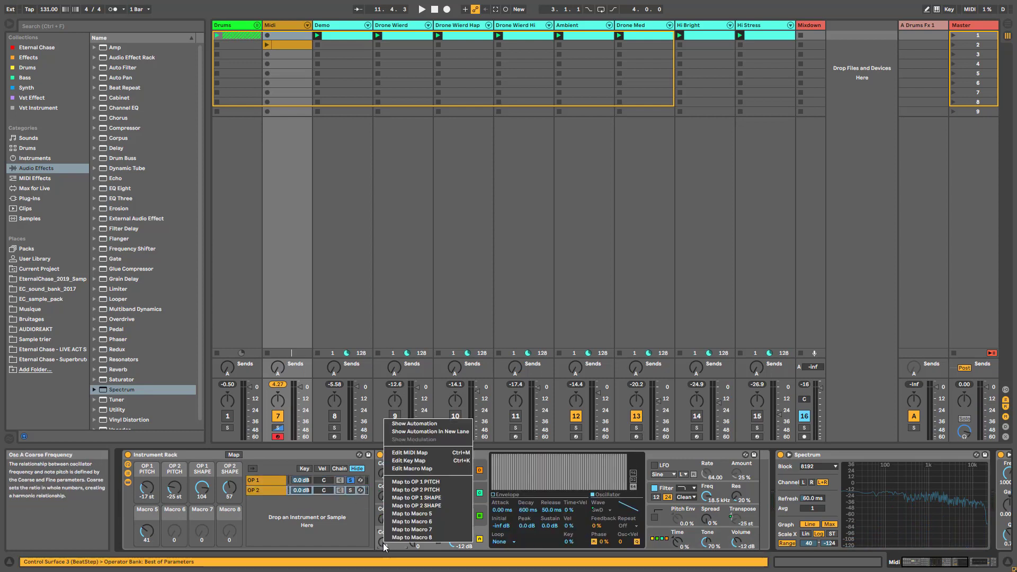
click(143, 532)
double_click(145, 532)
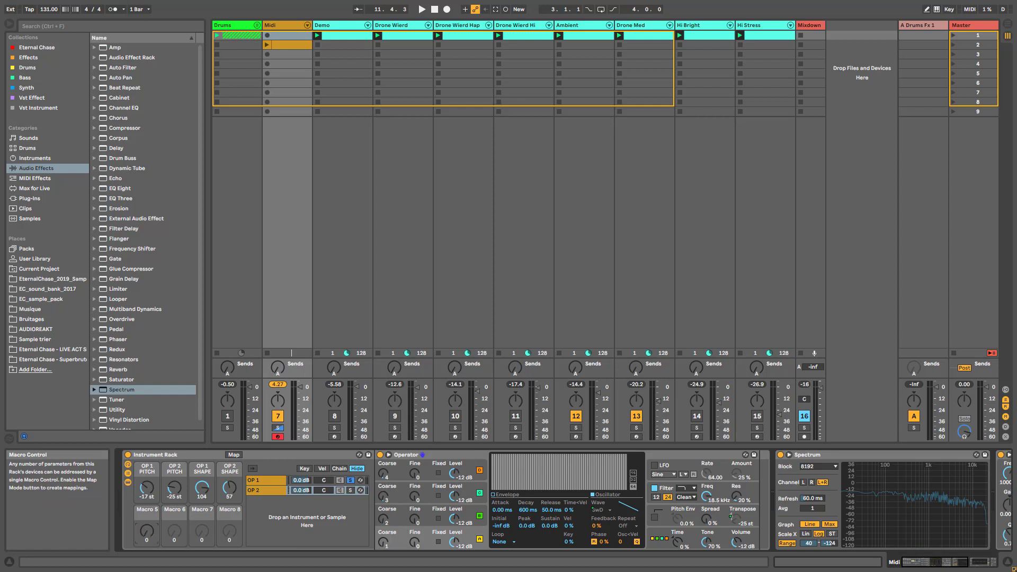
right_click(383, 542)
click(419, 521)
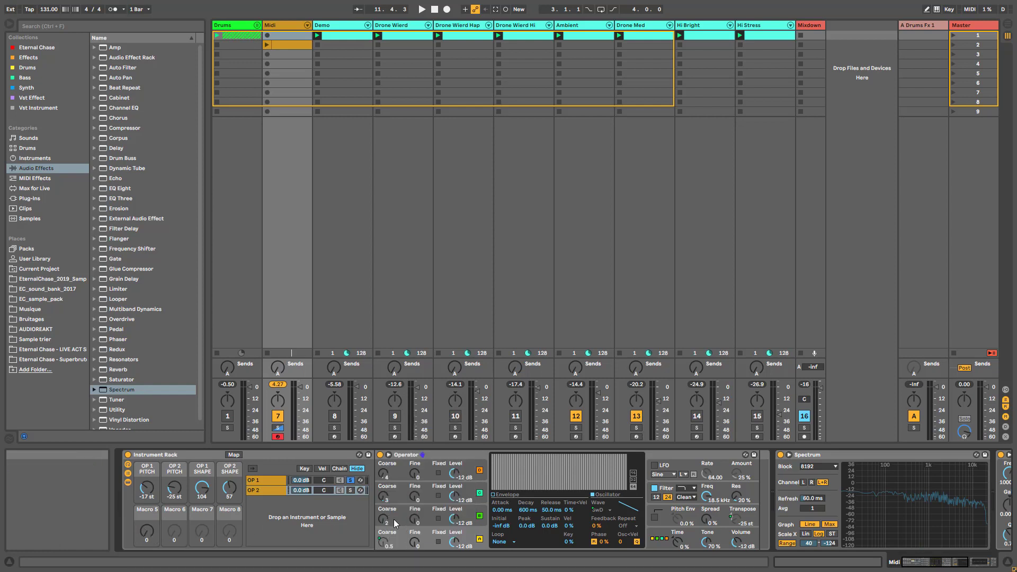
right_click(390, 520)
click(419, 489)
right_click(390, 496)
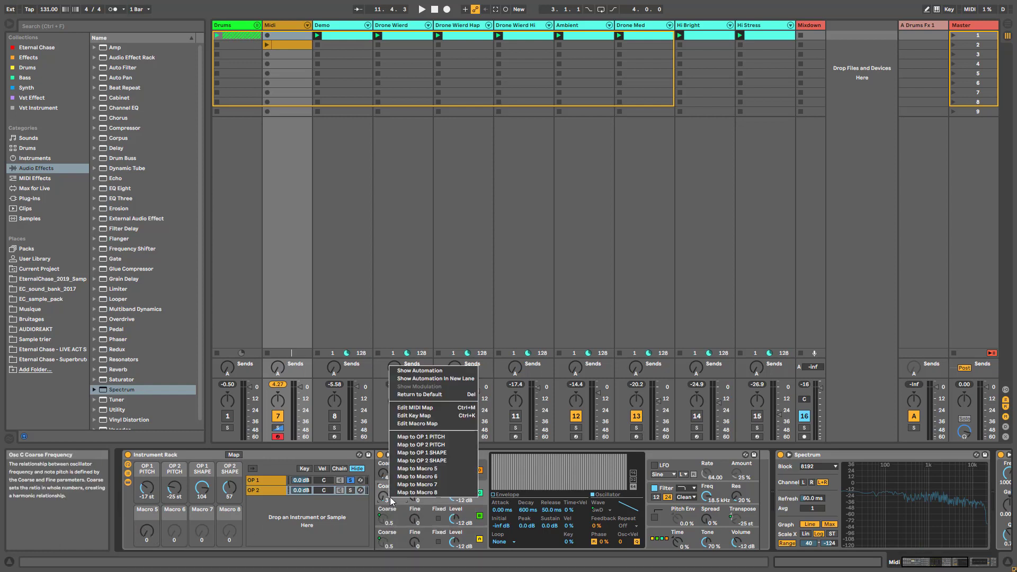
click(423, 476)
right_click(392, 474)
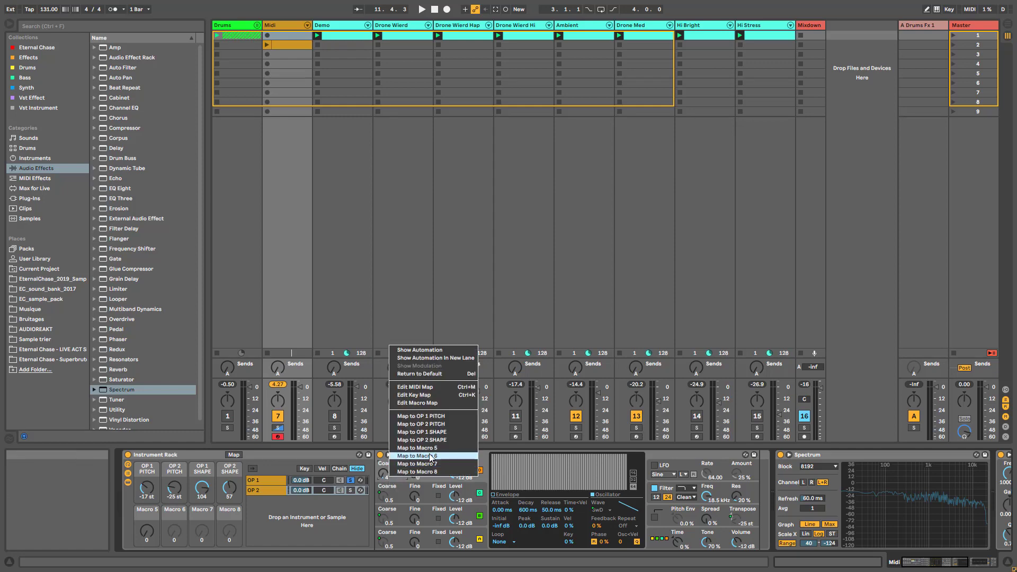
click(418, 455)
Step: Set the Macro 5 mapping minimums for OP 2's Coarse frequencies to 1, 2, 3 and 4 for oscillators A to D
click(234, 455)
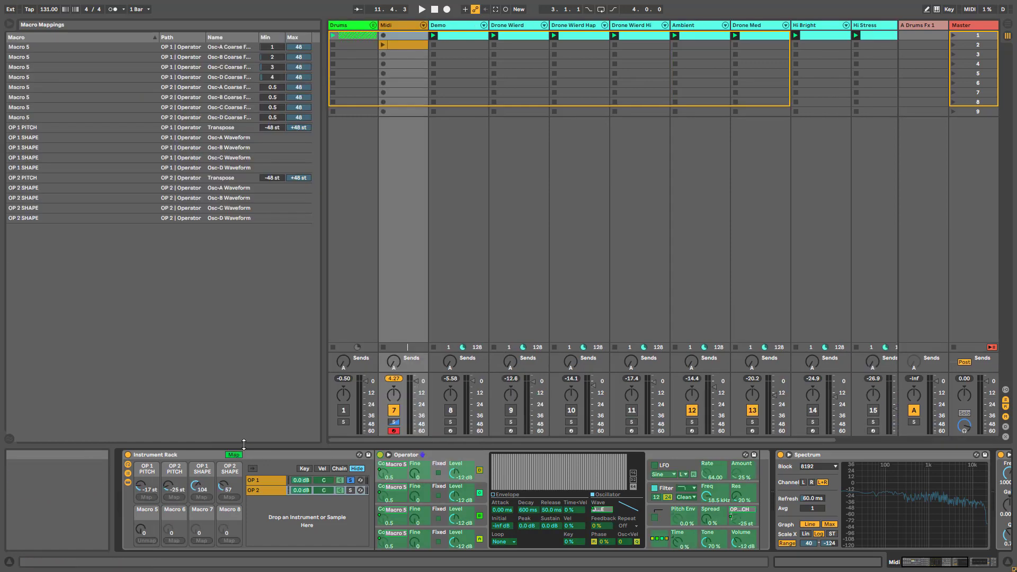
click(275, 88)
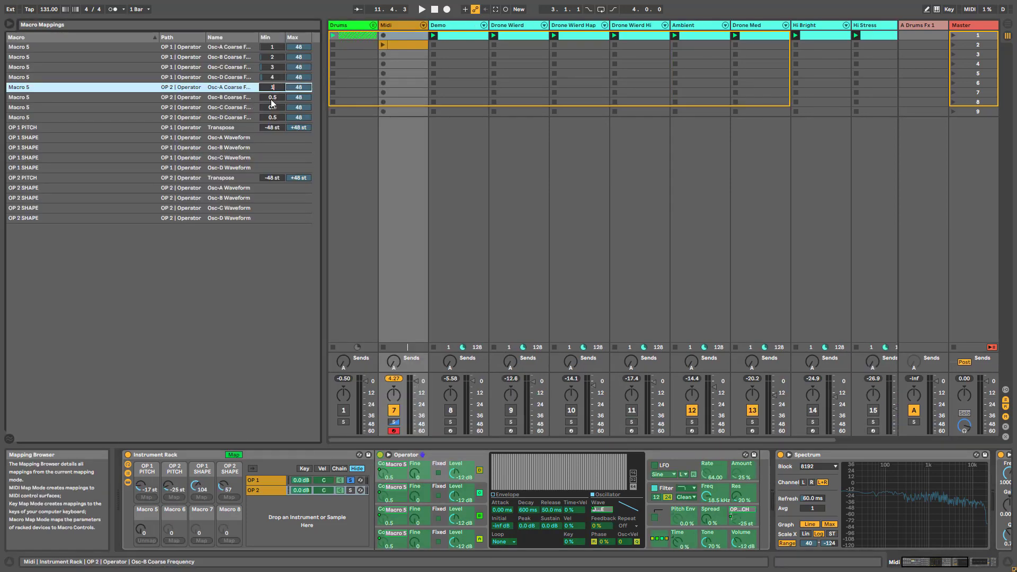
click(271, 97)
click(275, 108)
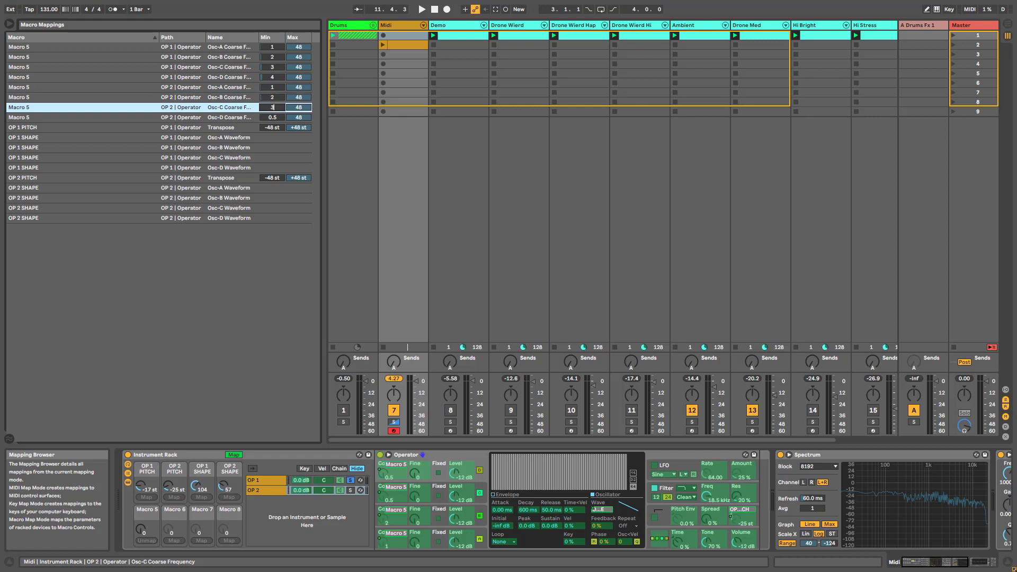
click(271, 117)
text(4)
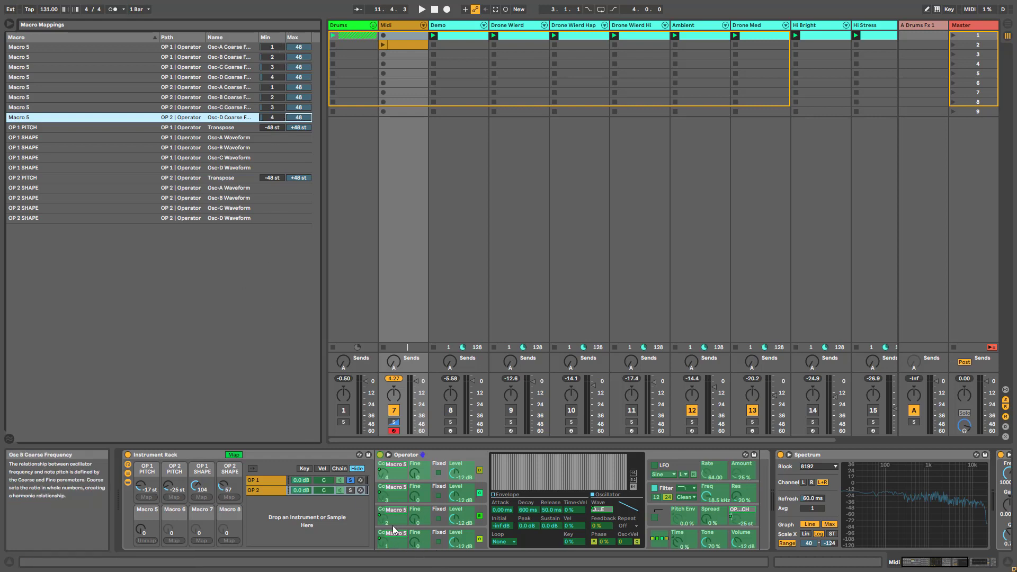
Step: Try Coarse frequency mapping minimums of 5, 12 and 3 for OP 1's oscillators B, C and D
click(281, 60)
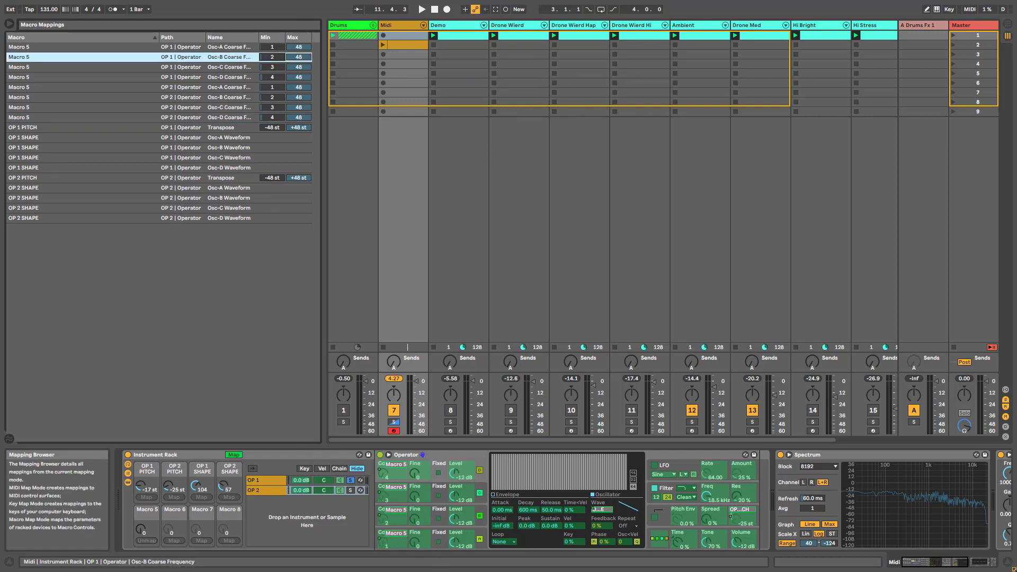
text(5)
click(281, 66)
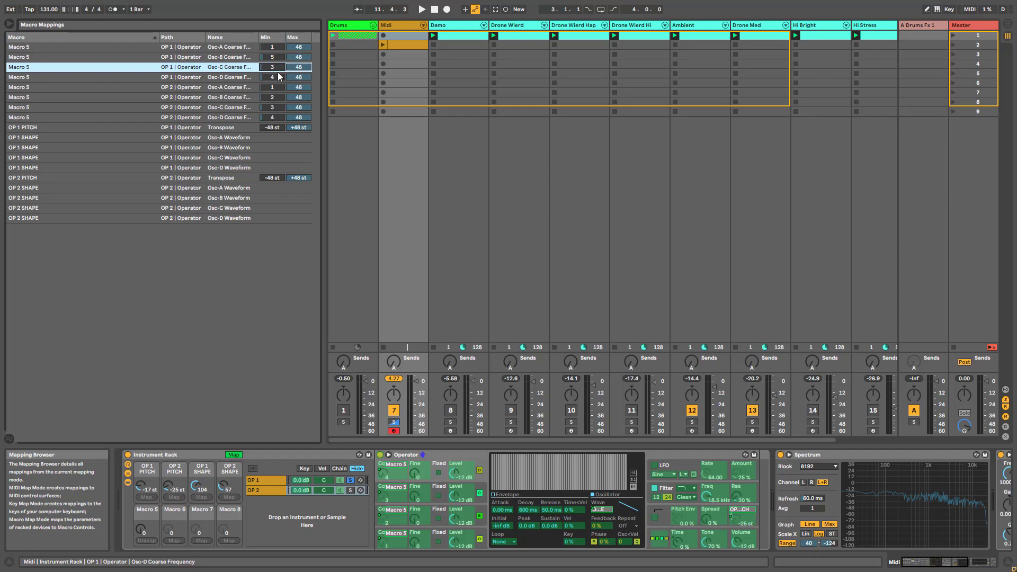
text(12)
click(279, 76)
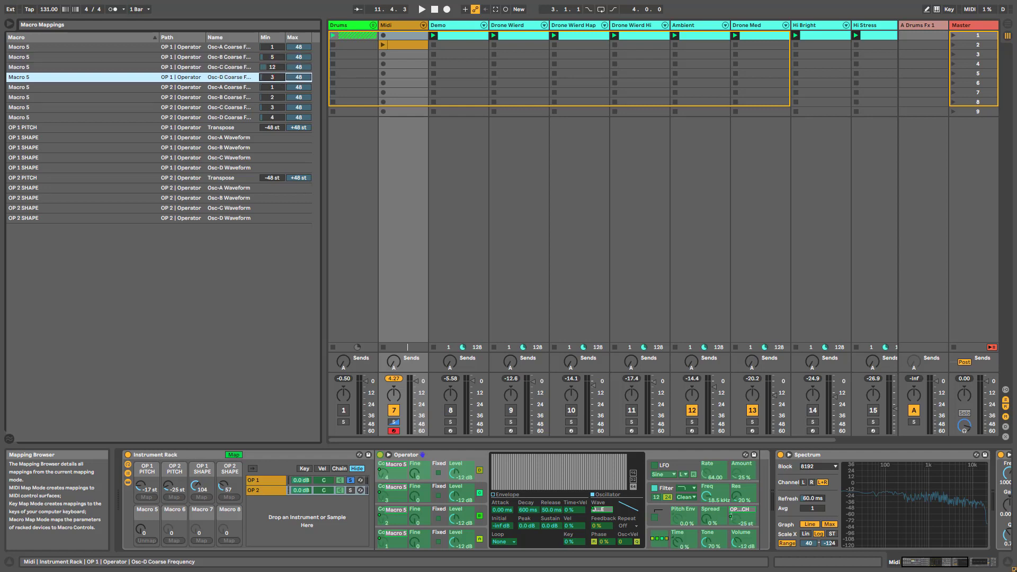
Step: Restore OP 1's Coarse mapping minimums to 2, 3 and 4 for oscillators B, C and D, and leave macro mapping mode
click(280, 60)
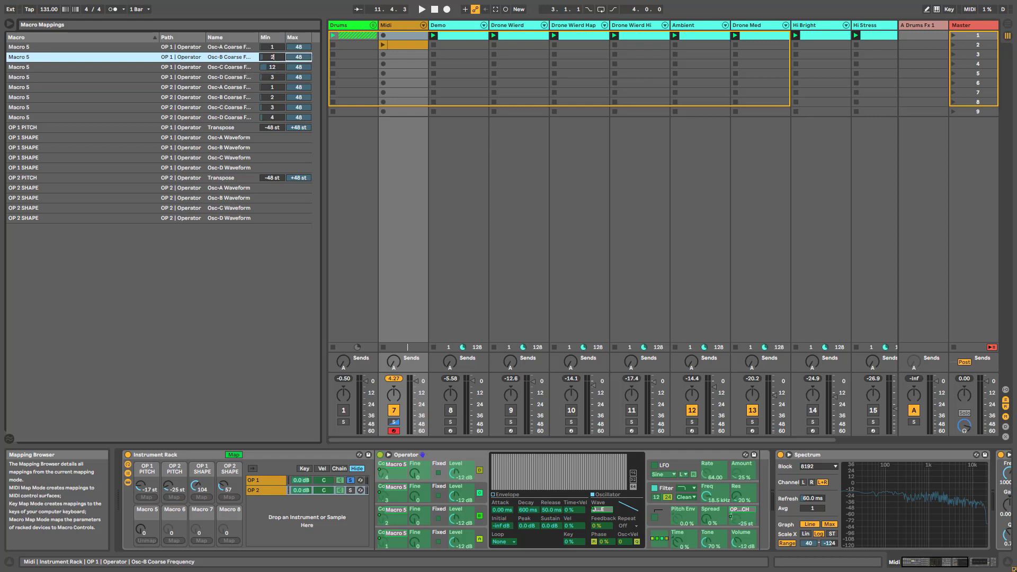
click(280, 67)
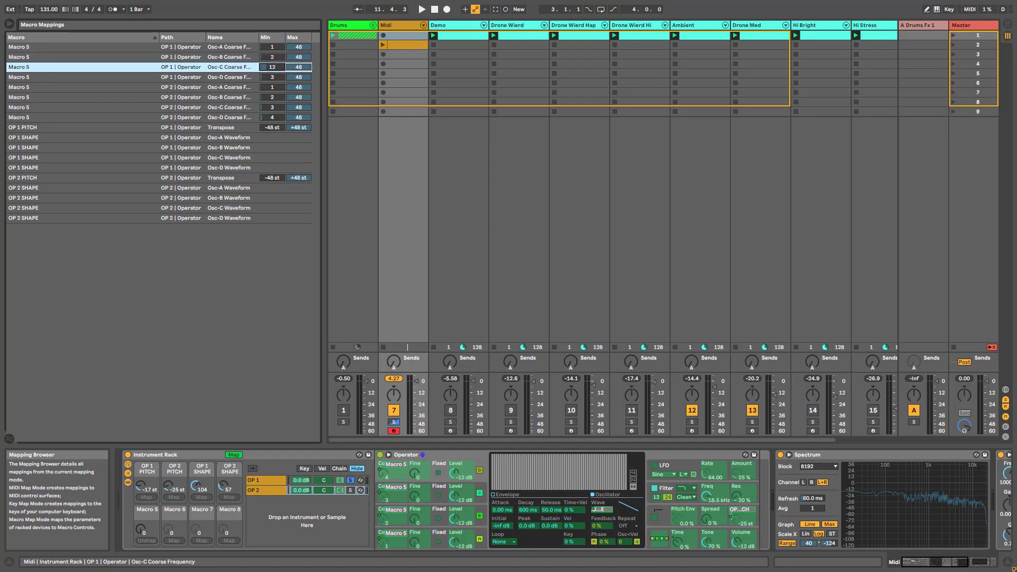
click(280, 78)
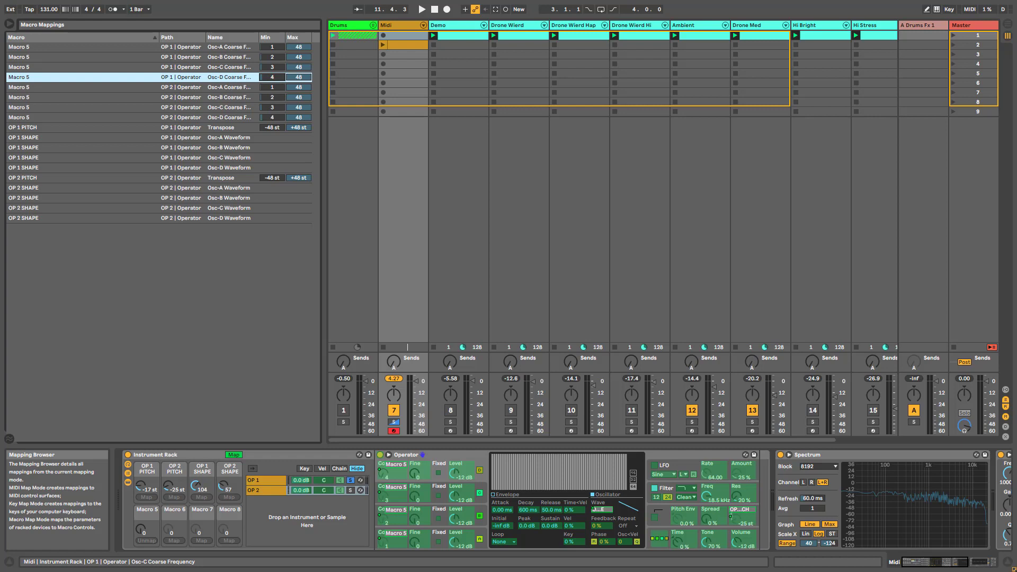
click(233, 455)
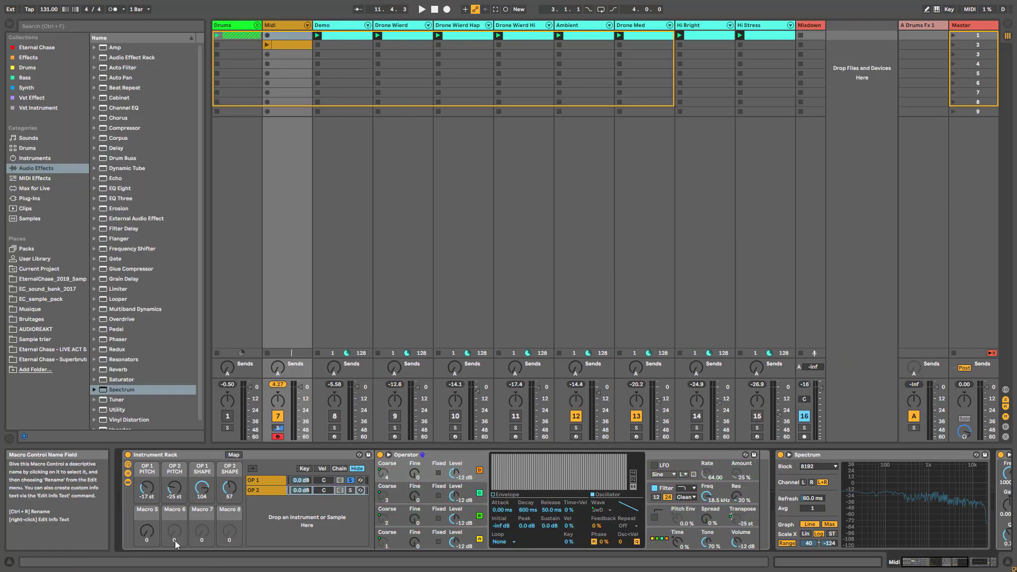
Step: Solo the OP 2 chain and sweep Macro 5 up and down, leaving it at 31
click(350, 490)
click(145, 535)
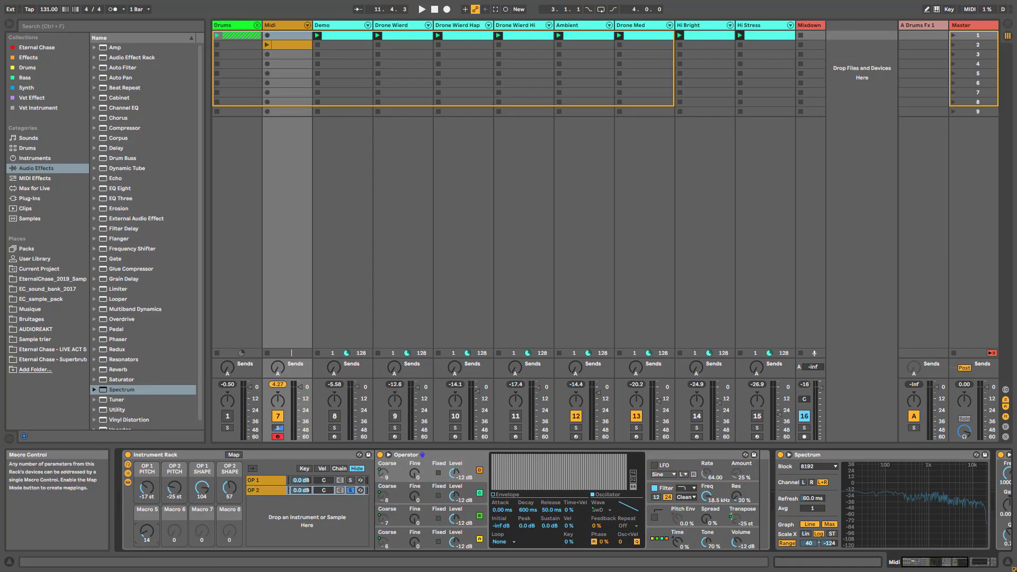
drag(149, 536, 148, 524)
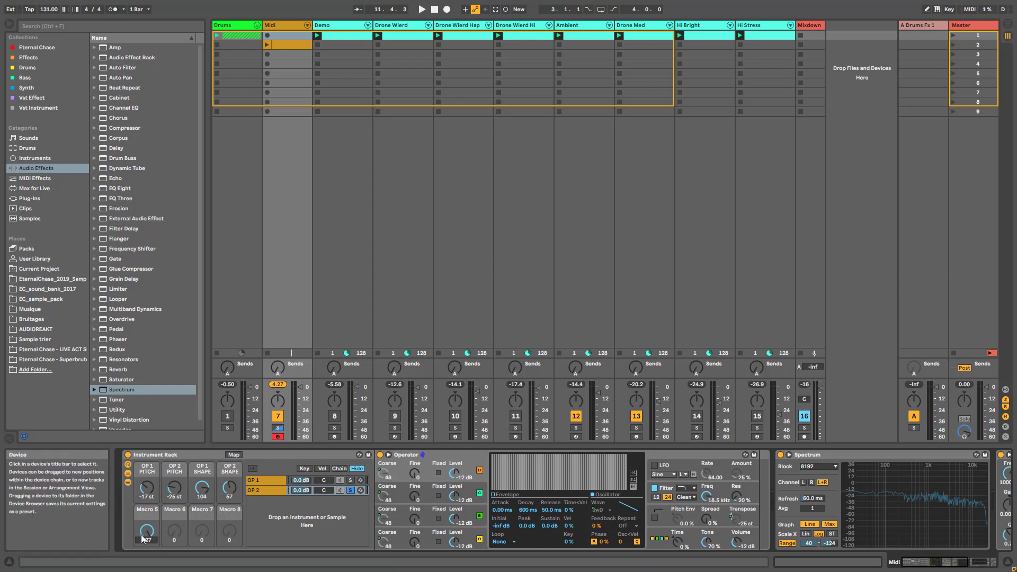
drag(153, 533, 147, 511)
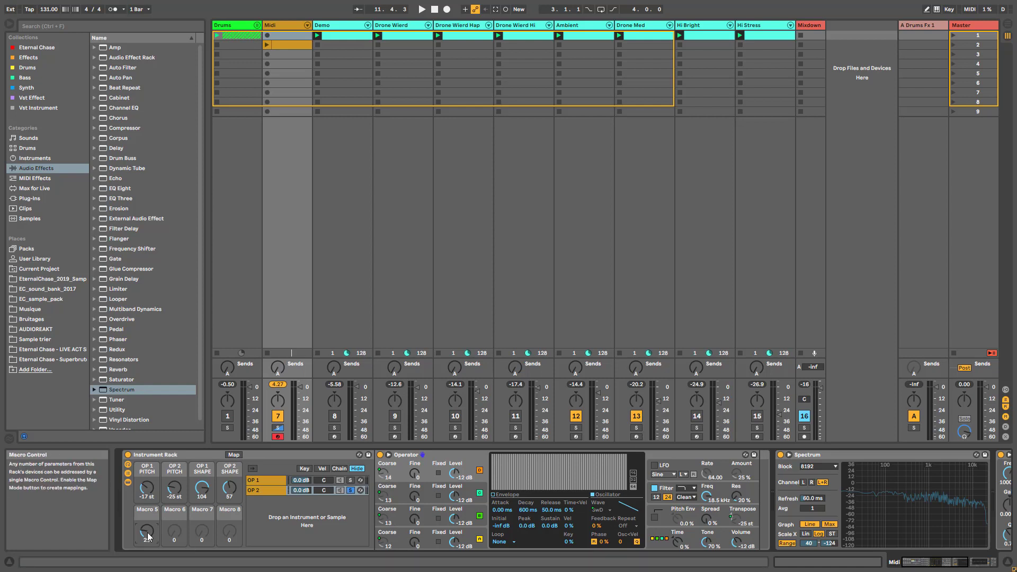
drag(147, 531, 147, 530)
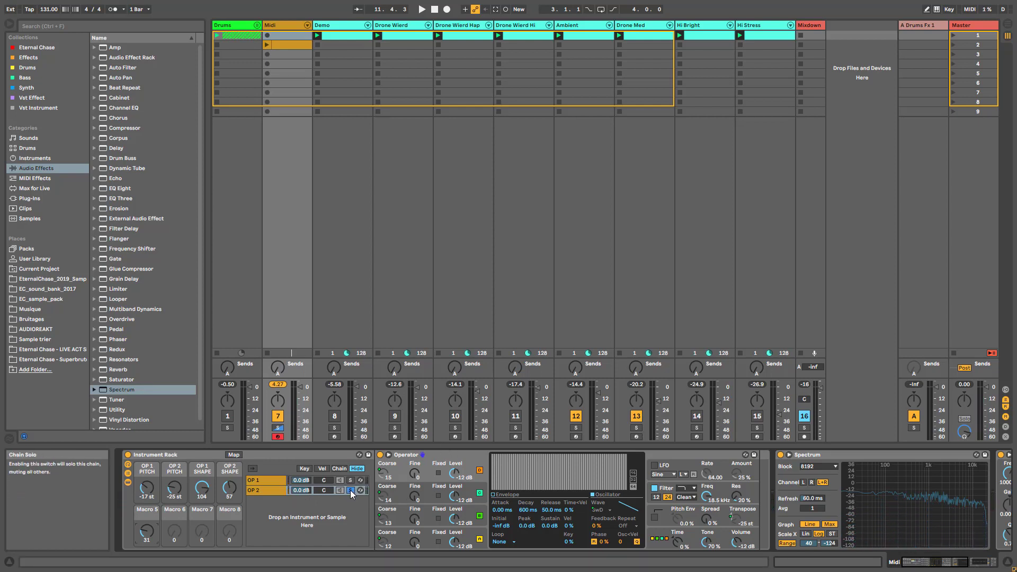
Step: Rename Macro 5 as OP1&OP2 SPACE and raise it to 50
click(156, 511)
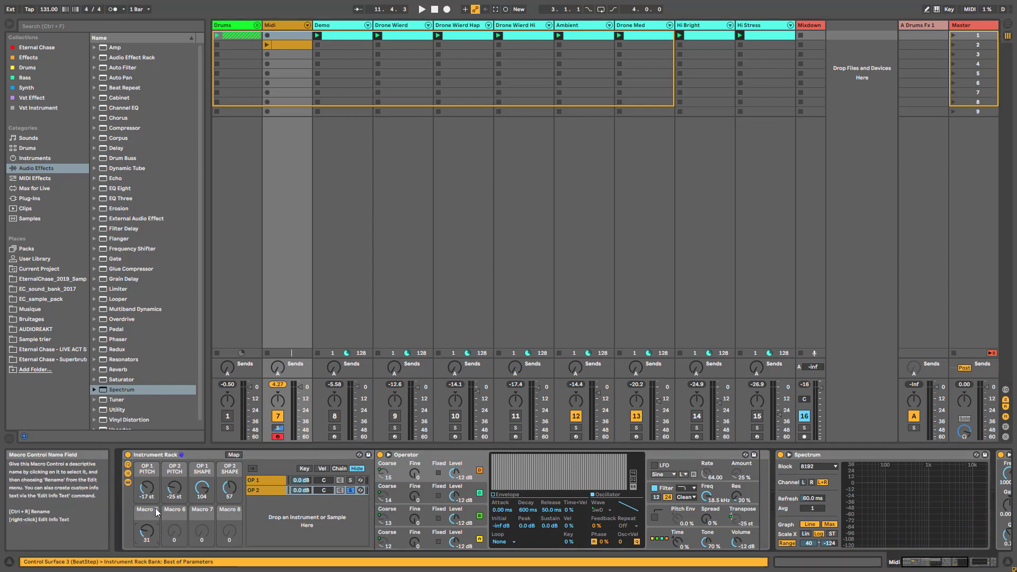
text(OP1&OP 2 SPACE)
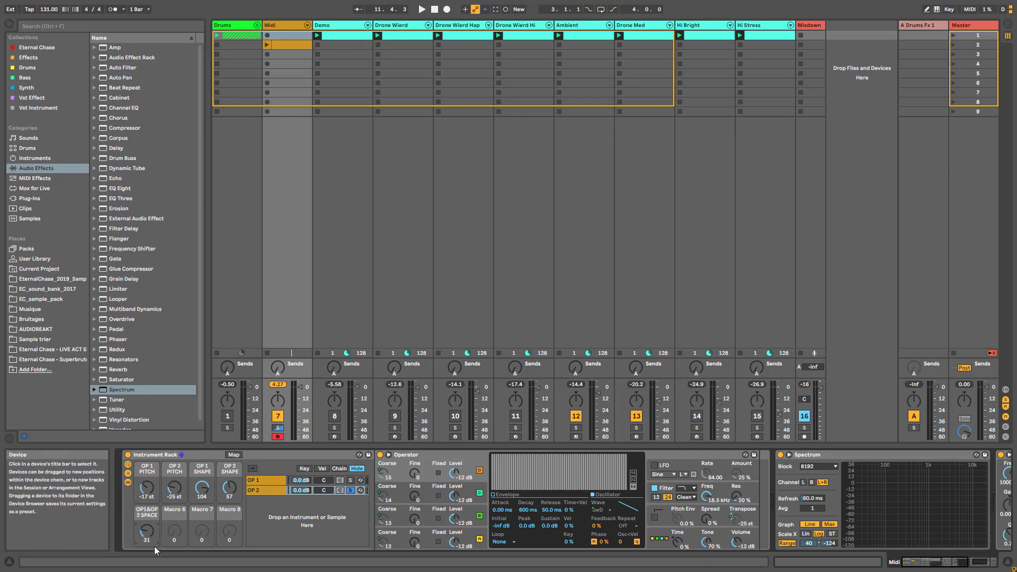
drag(148, 541, 147, 520)
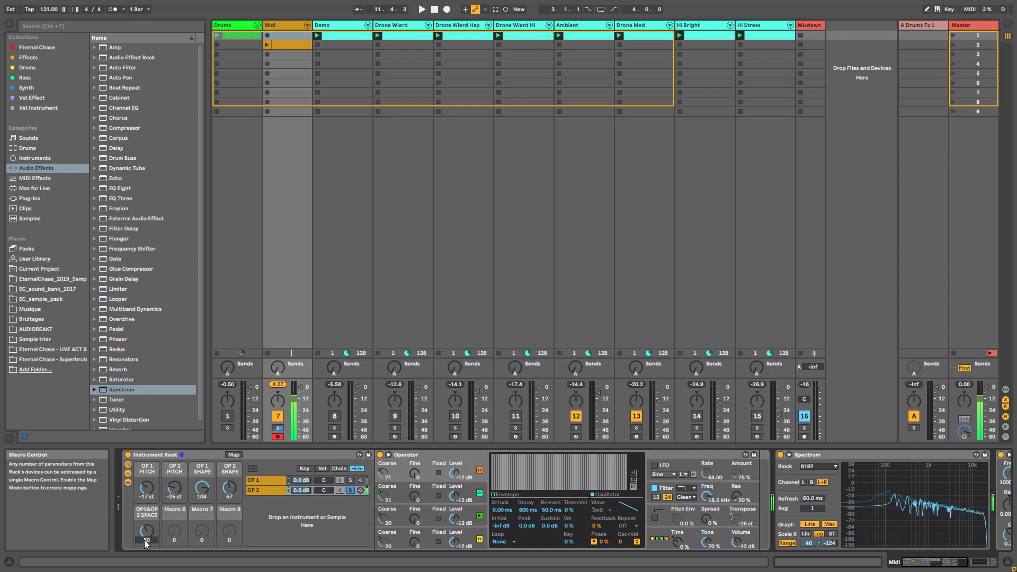
Step: Unsolo the OP 2 chain and map the Level of its oscillators B, C and D to Macro 6
click(345, 490)
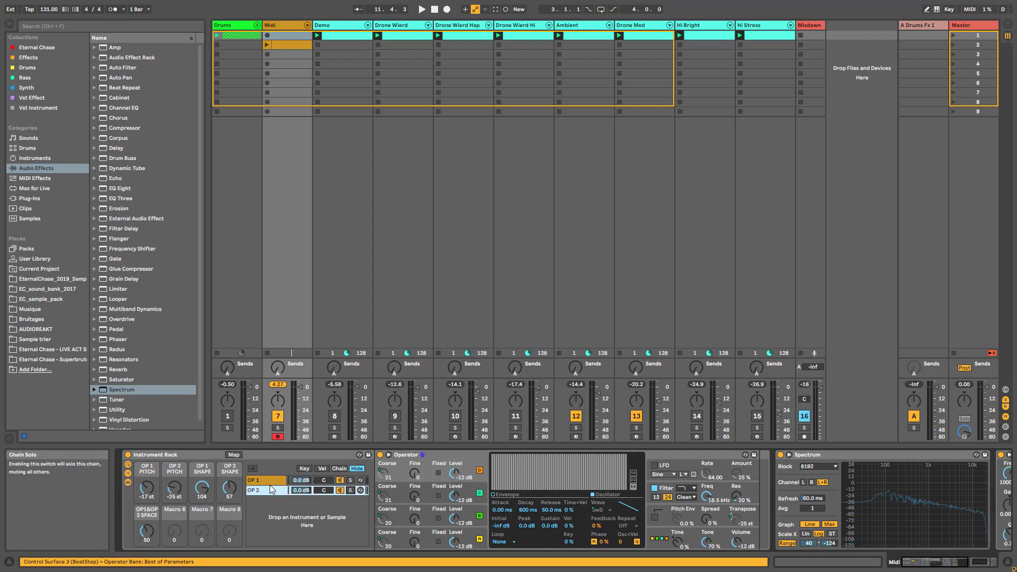
right_click(452, 524)
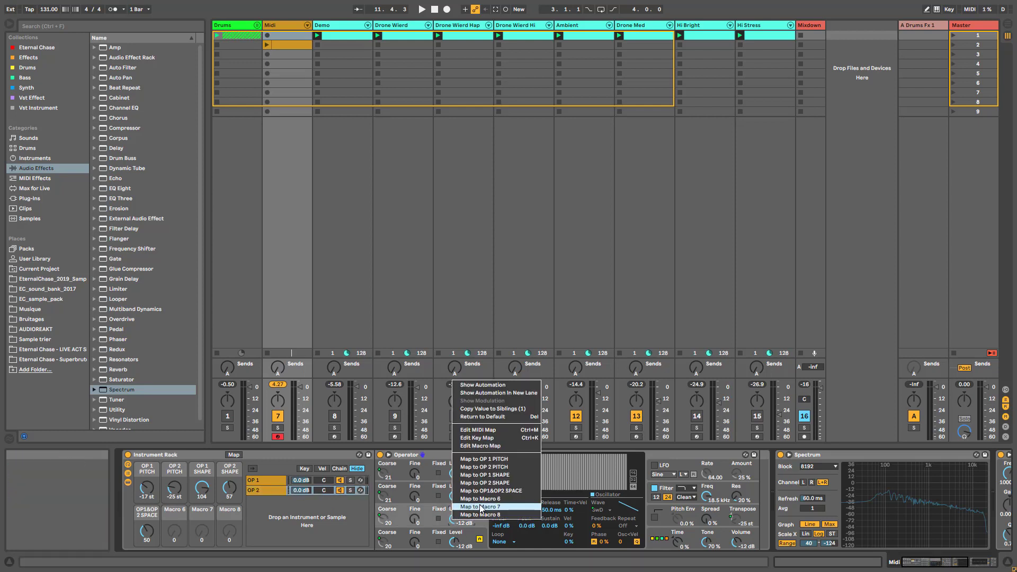
click(486, 500)
right_click(456, 495)
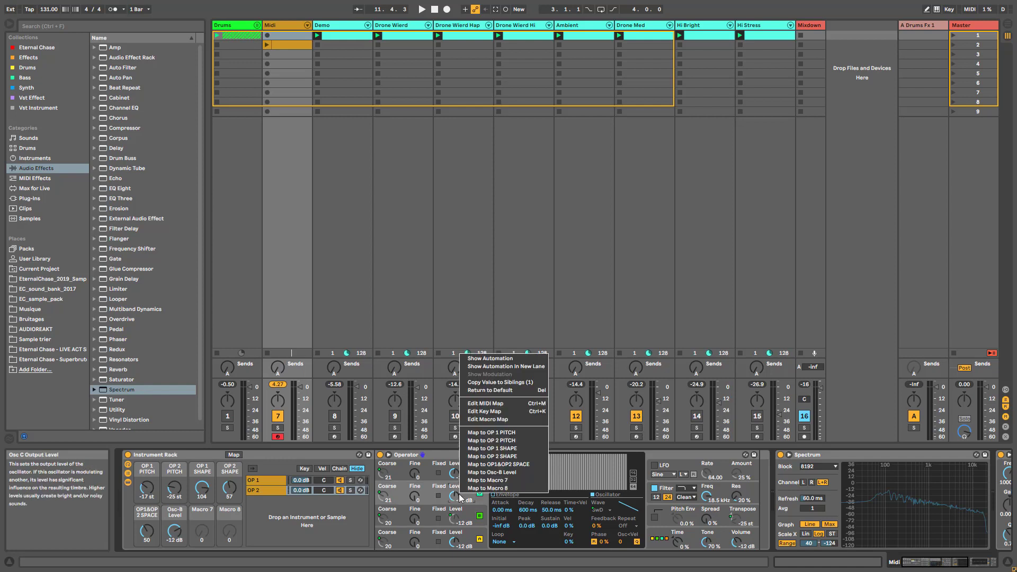
click(500, 473)
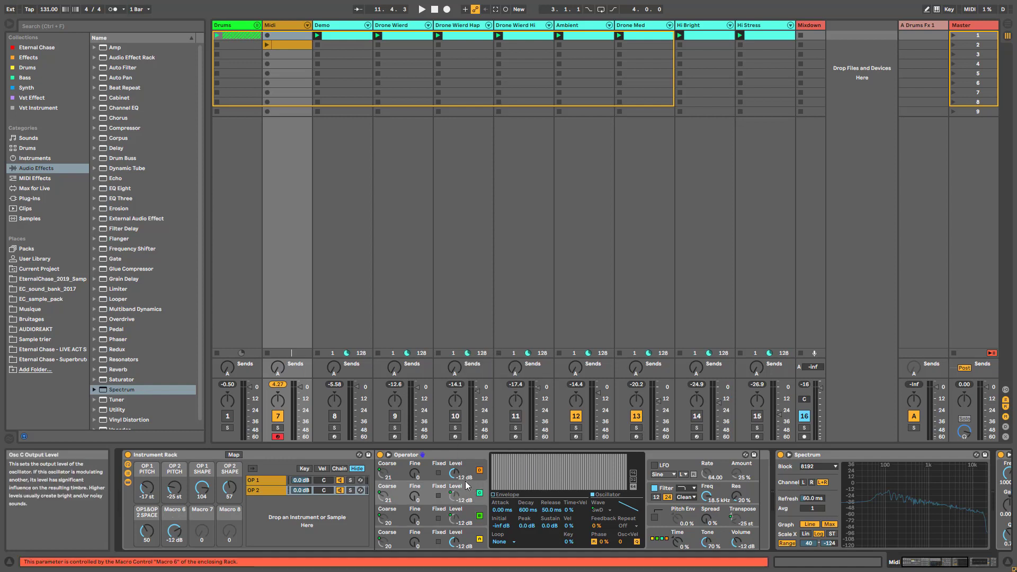
right_click(454, 473)
click(494, 456)
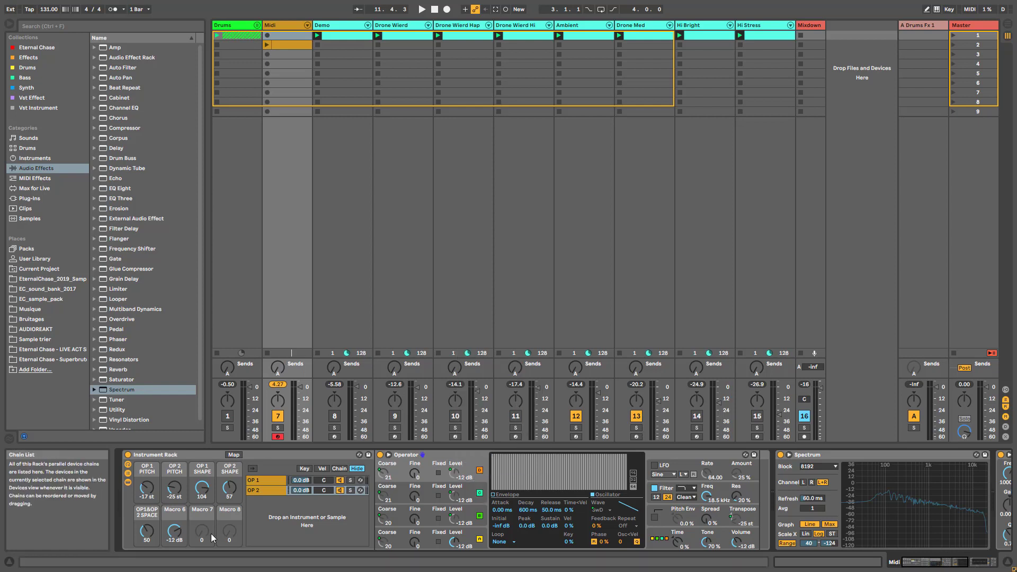
Step: Turn Macro 6 down to -inf dB and bring it back up to -12 dB
drag(175, 531, 175, 562)
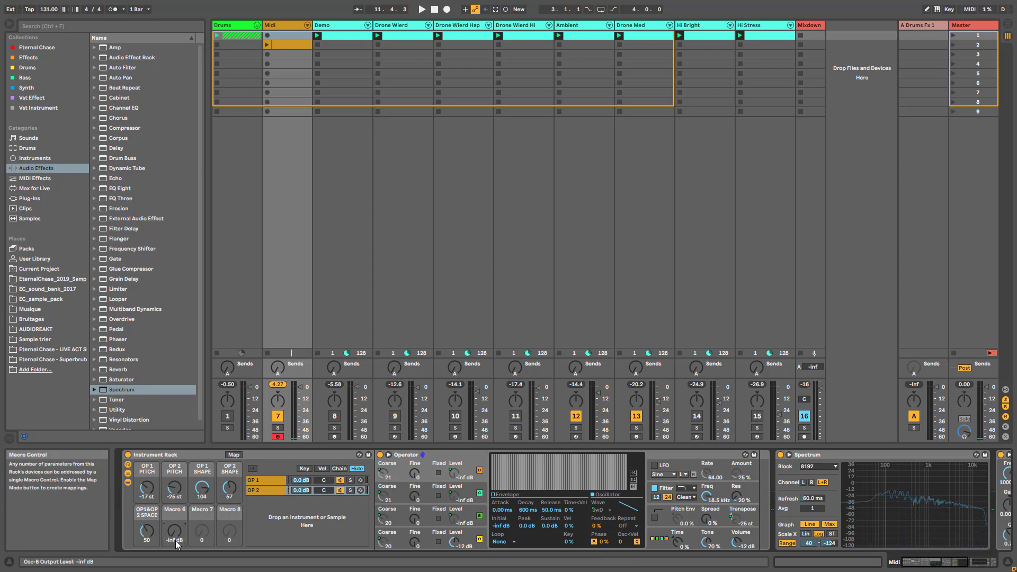
mouse_move(176, 540)
mouse_down()
mouse_move(176, 508)
mouse_move(176, 548)
mouse_up()
drag(176, 537, 175, 527)
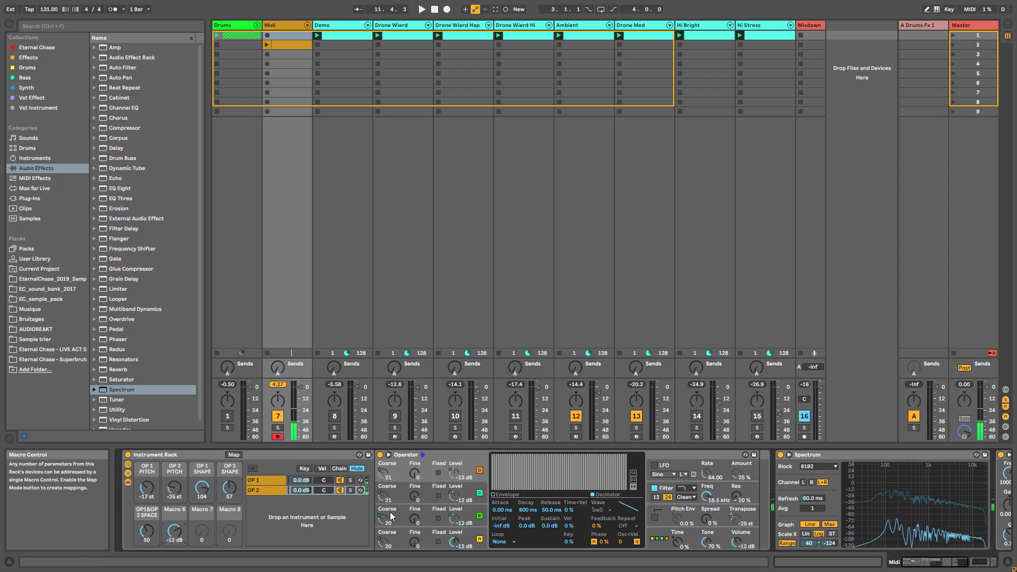
Step: Map the Fine frequency of OP 2's oscillator A to Macro 7
click(265, 482)
click(262, 493)
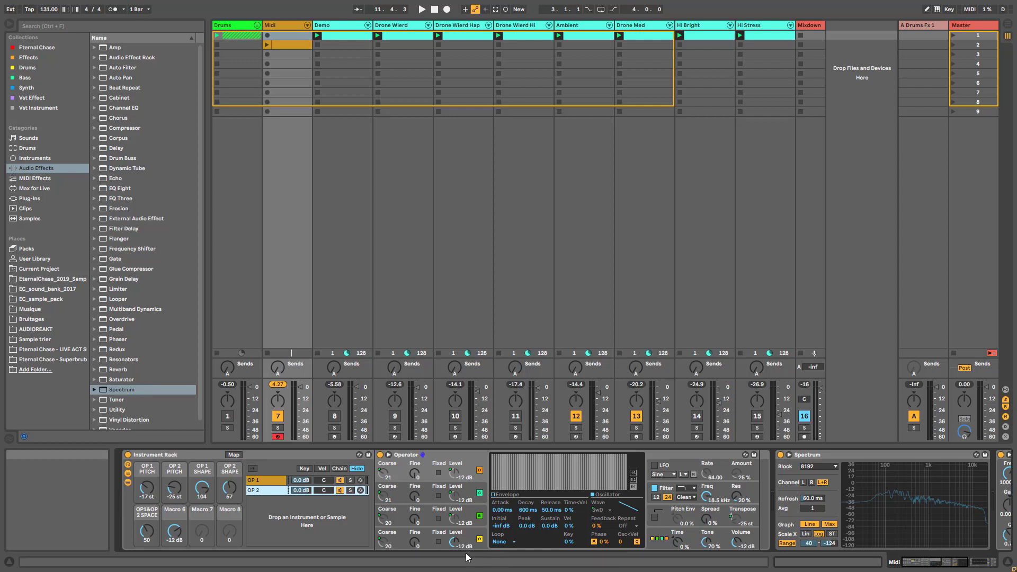
right_click(414, 548)
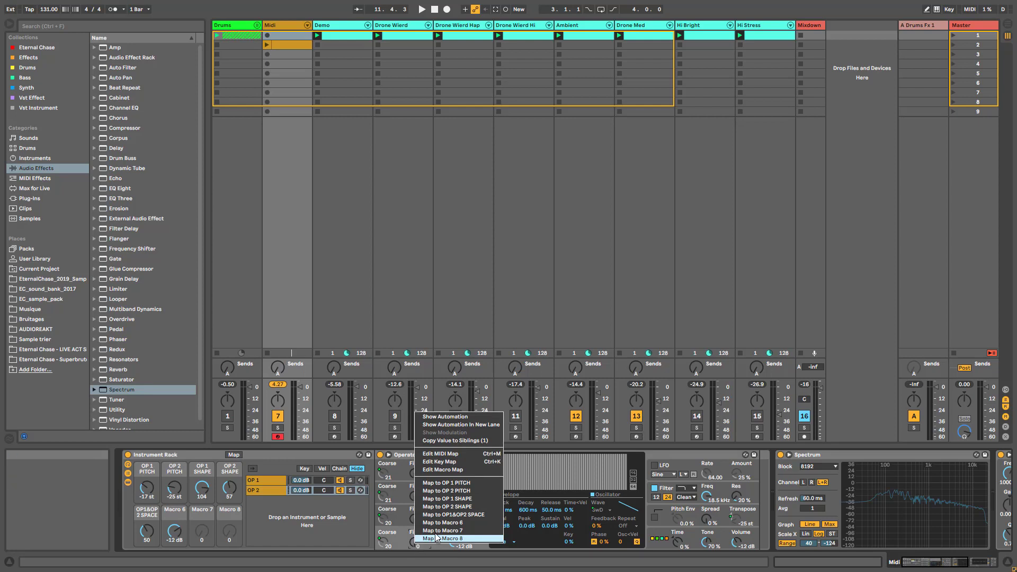
click(441, 524)
click(428, 540)
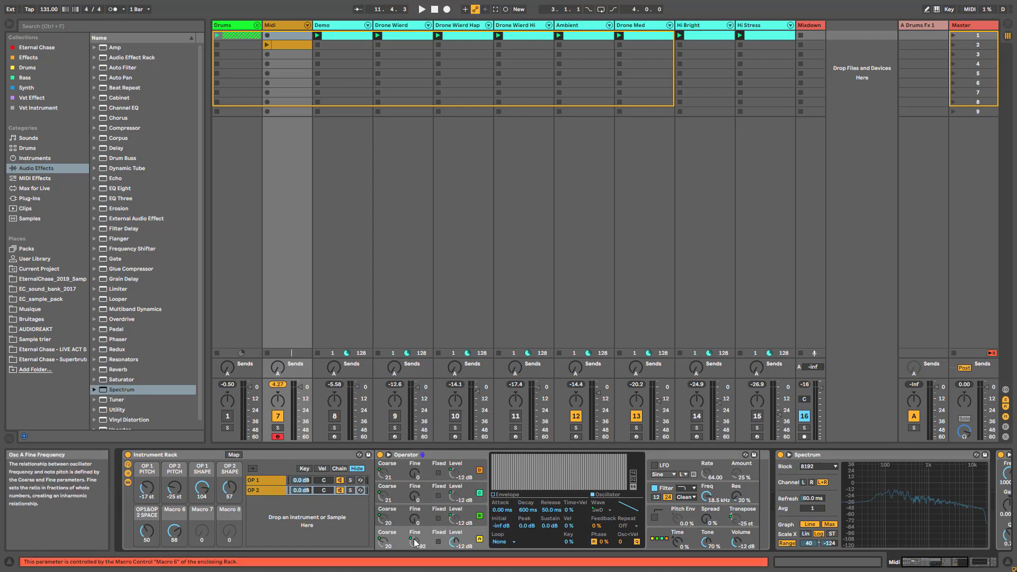
right_click(421, 541)
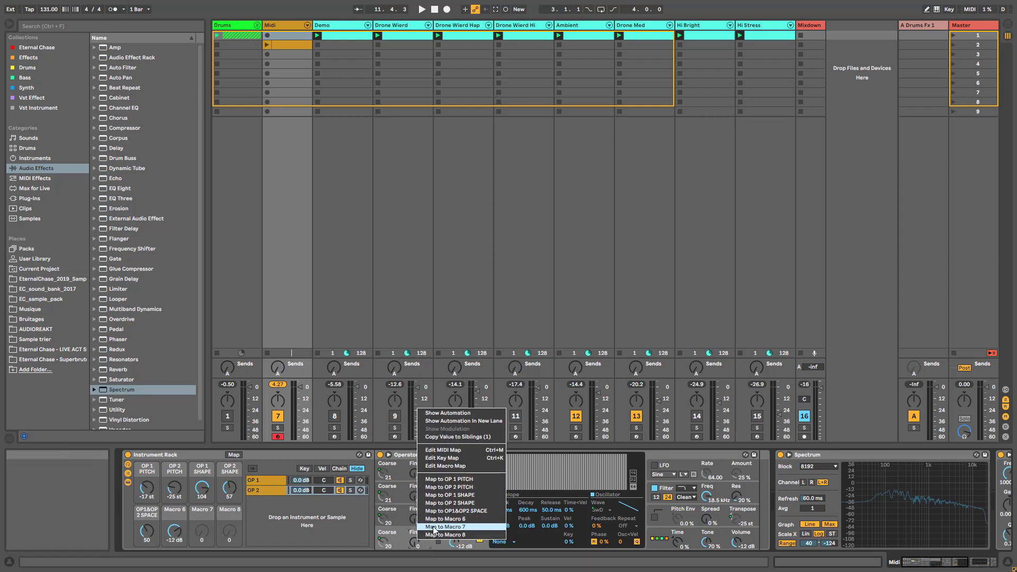
click(433, 527)
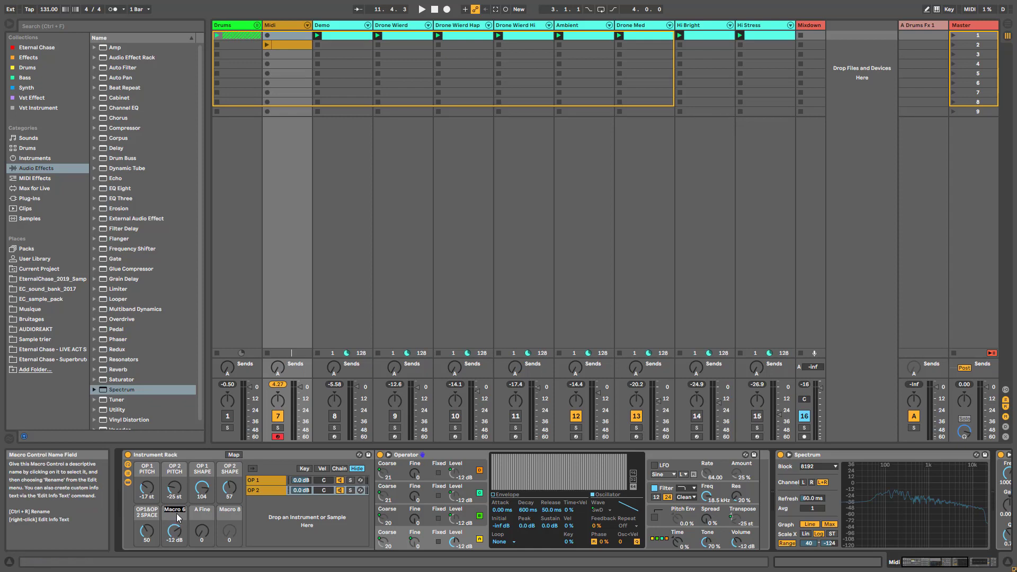
Step: Rename Macro 6 as OPO2 VOLUME and Macro 7 as DETUNE
text(OPO2 VOLUME)
key(Return)
click(196, 517)
key(ctrl+r)
text(DETUNE)
key(Return)
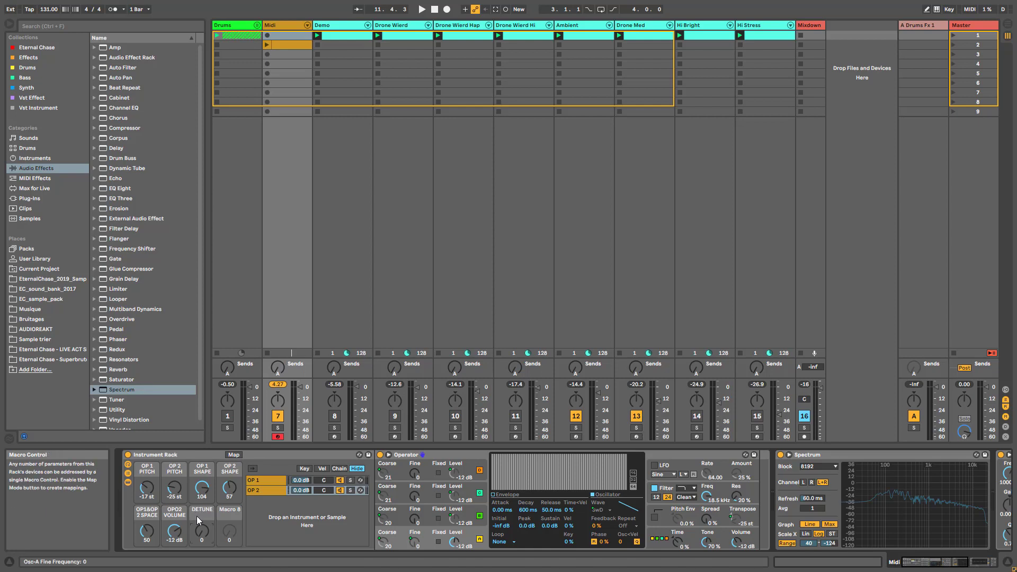
Step: Map the Fine frequency of OP 2's oscillators B, C and D to the DETUNE macro
right_click(411, 519)
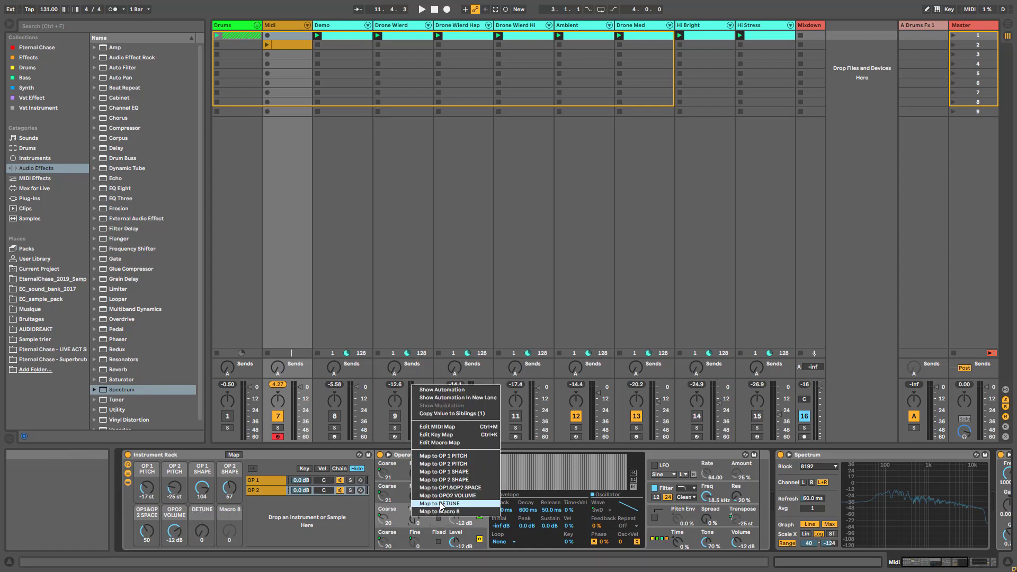
click(466, 503)
right_click(413, 496)
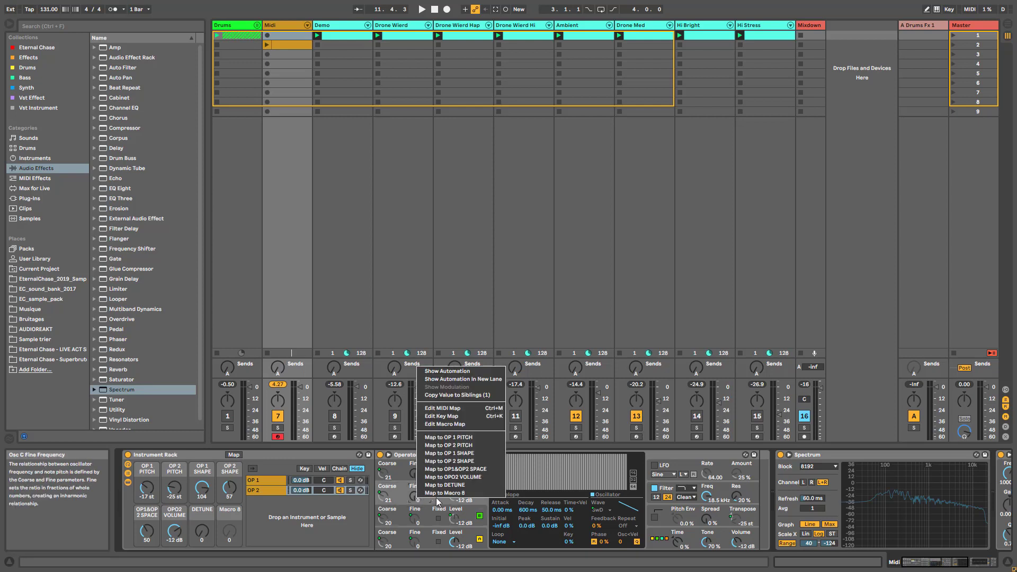
click(460, 482)
right_click(409, 481)
click(461, 465)
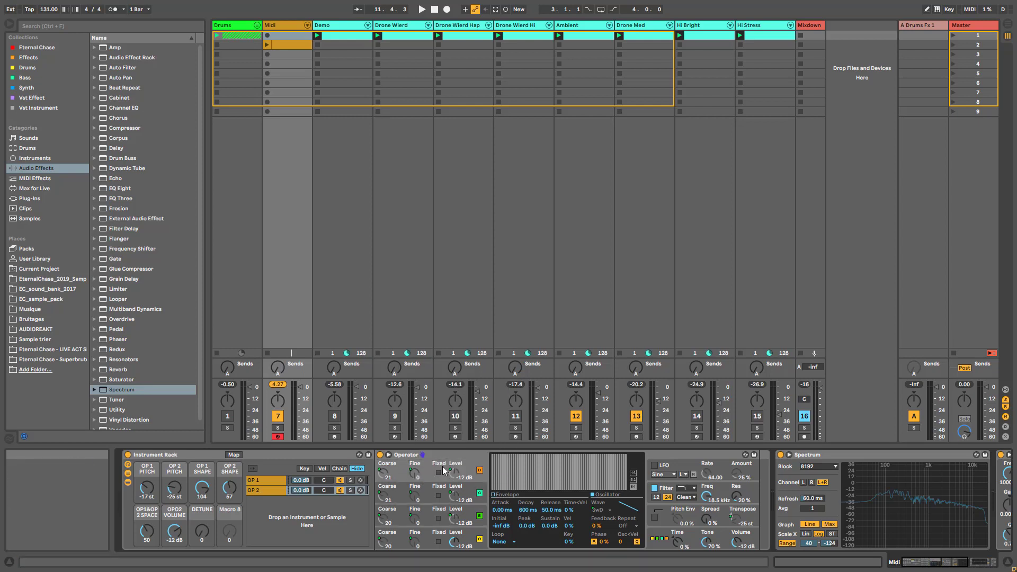
Step: Map the Fine frequency of OP 1's oscillators A, B, C and D to the DETUNE macro
right_click(415, 541)
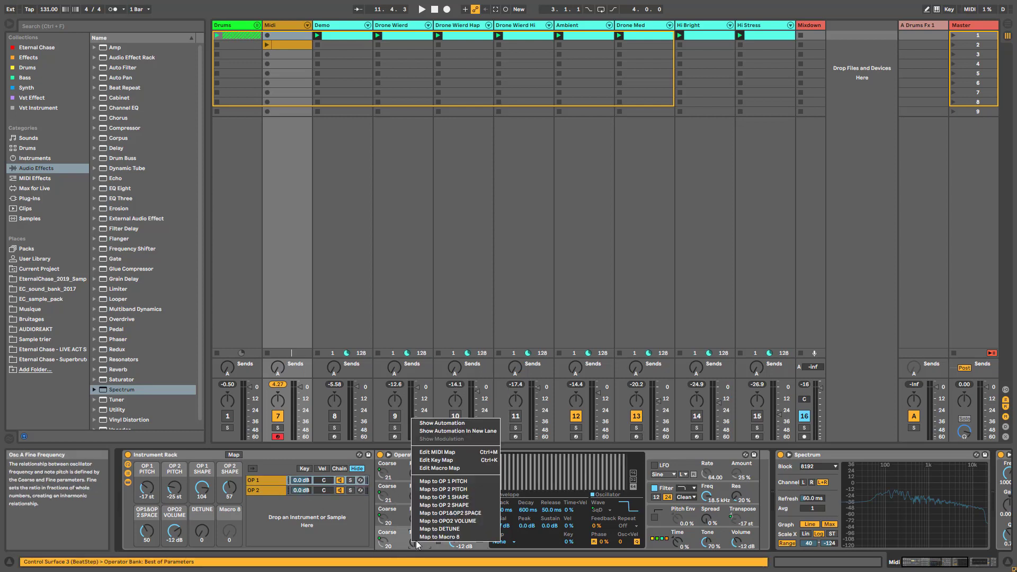
click(461, 525)
right_click(416, 511)
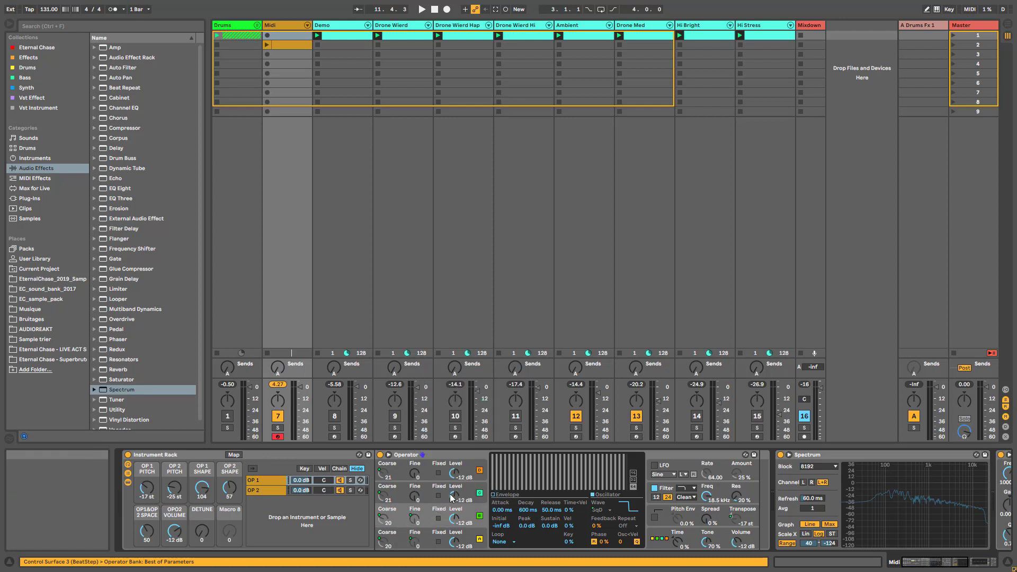
click(461, 498)
right_click(415, 496)
click(434, 482)
right_click(408, 474)
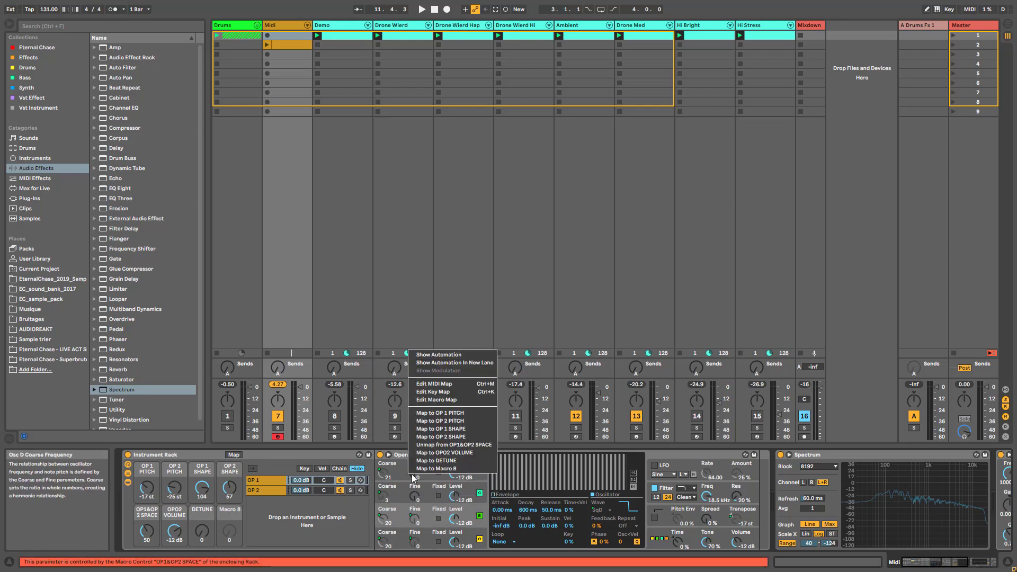
click(396, 506)
right_click(413, 499)
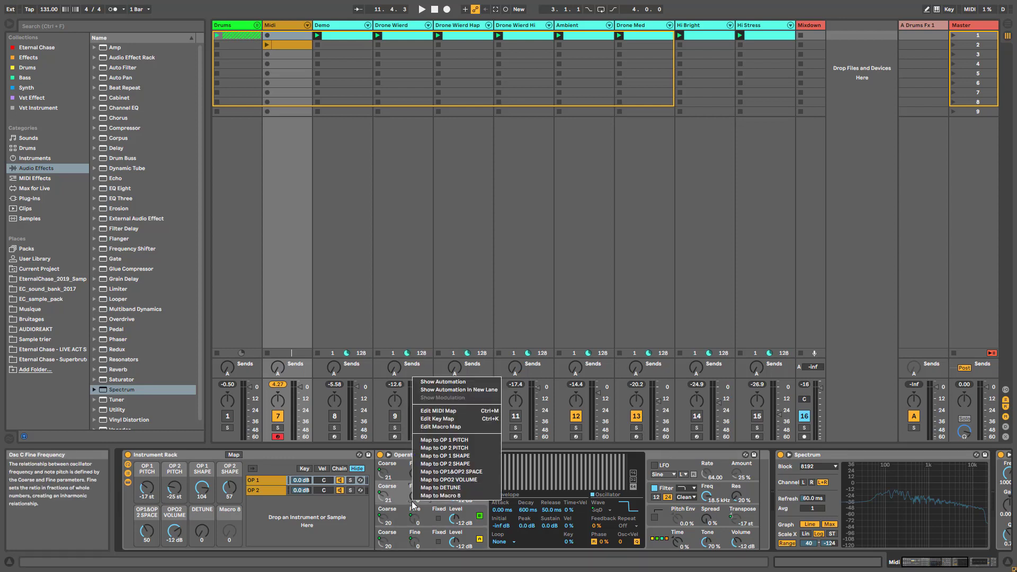
click(425, 489)
right_click(417, 473)
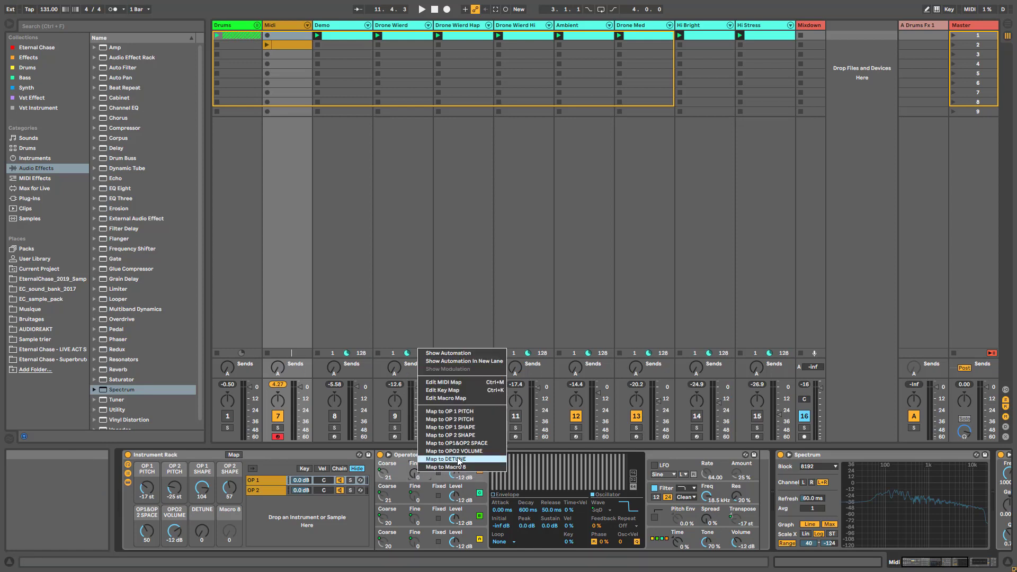
click(441, 457)
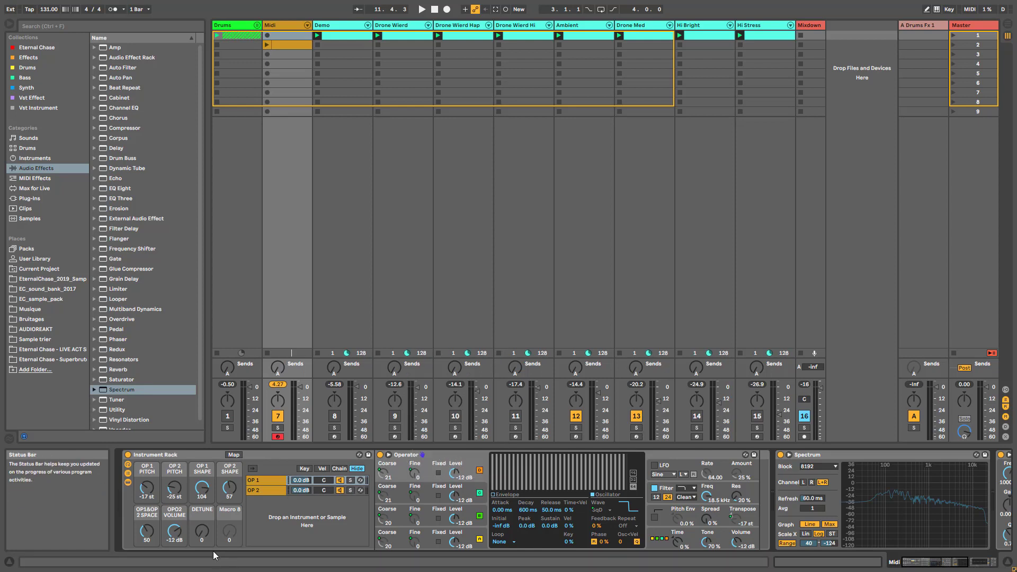
Step: Set the DETUNE mapping maximums of OP 1's Fine frequencies to 14, 3, 28 and 34 for oscillators A to D
mouse_move(204, 541)
mouse_down()
mouse_move(203, 487)
mouse_move(204, 543)
mouse_up()
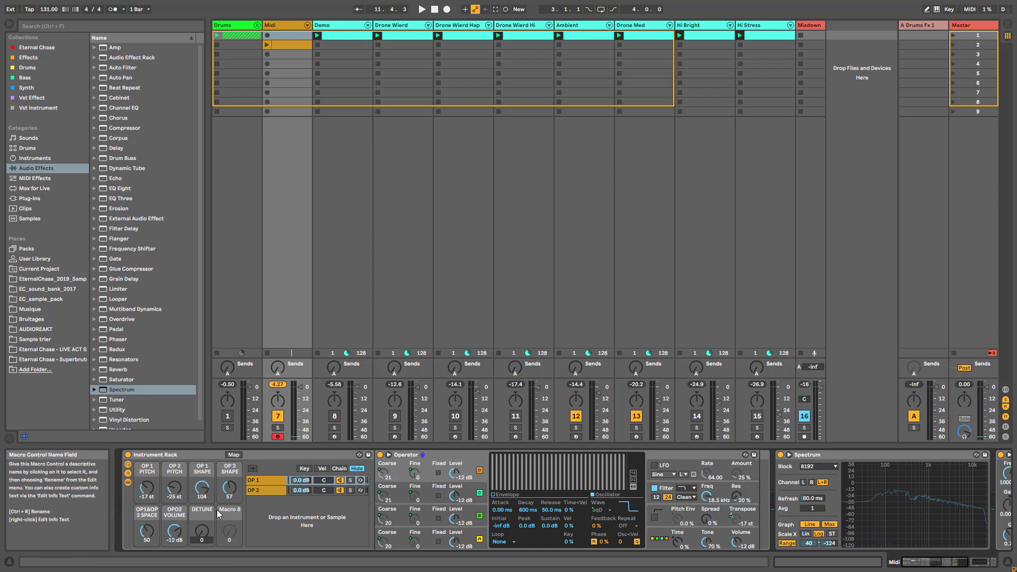
click(231, 455)
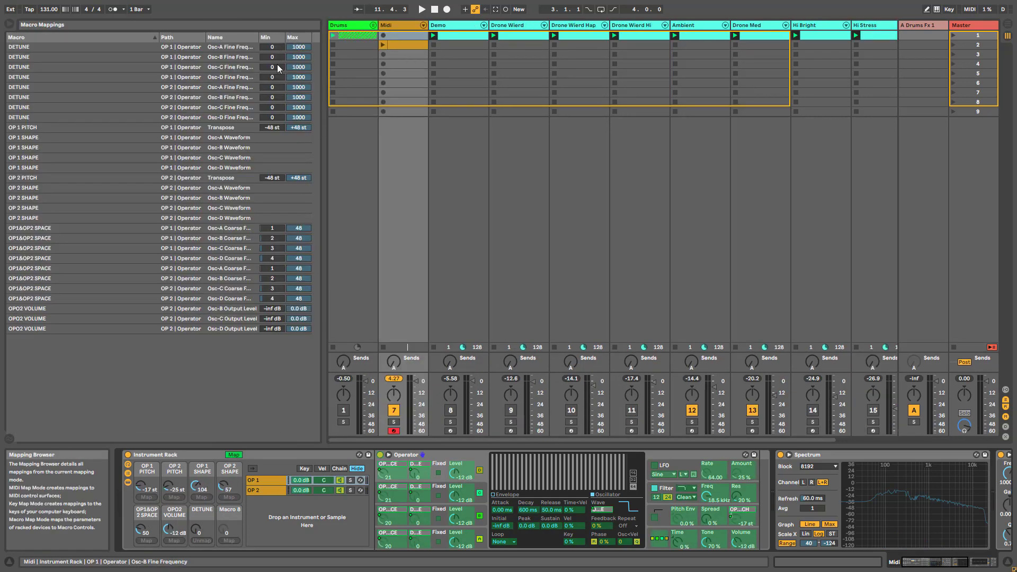
click(305, 48)
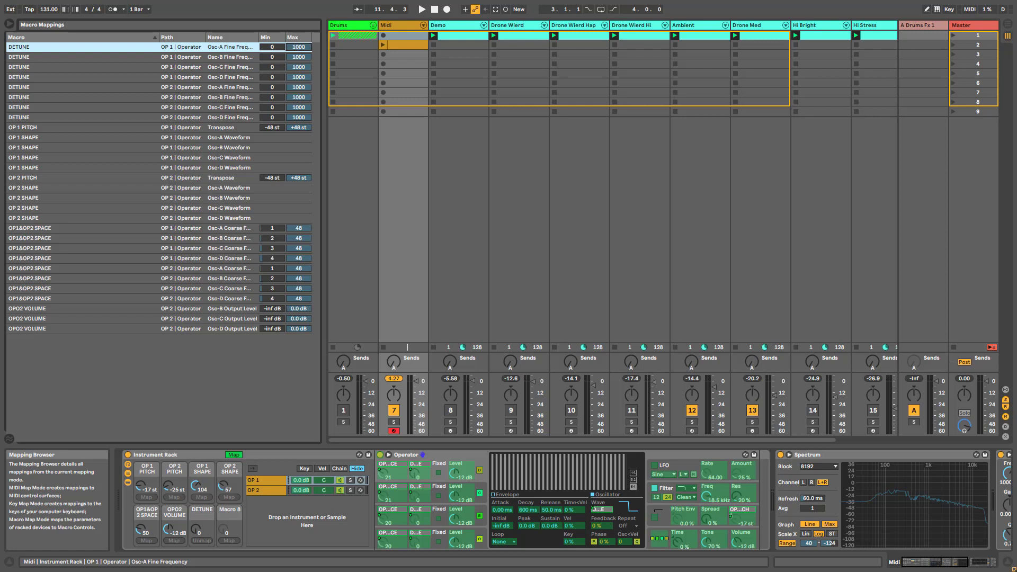
click(307, 57)
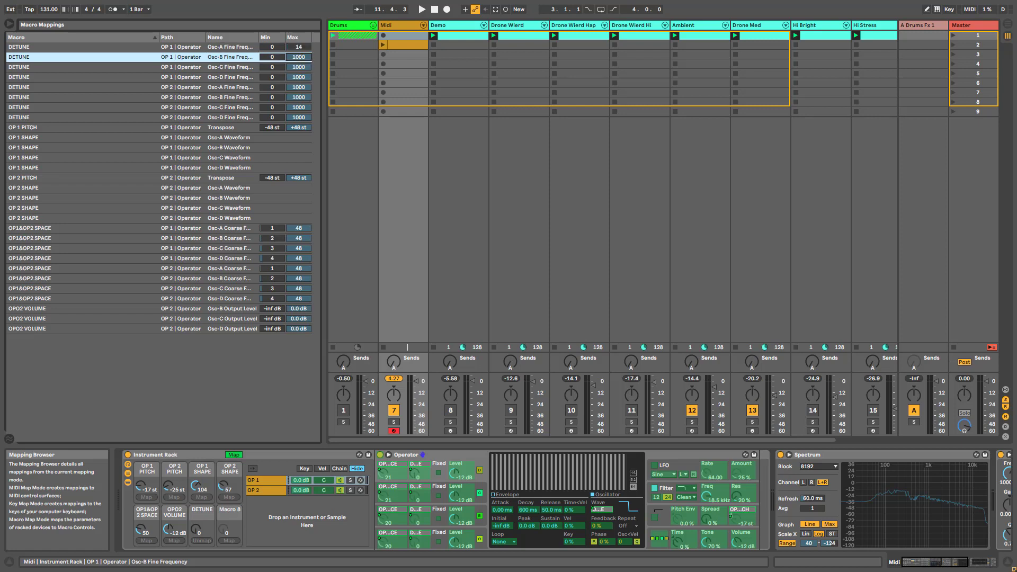
text(3)
click(305, 68)
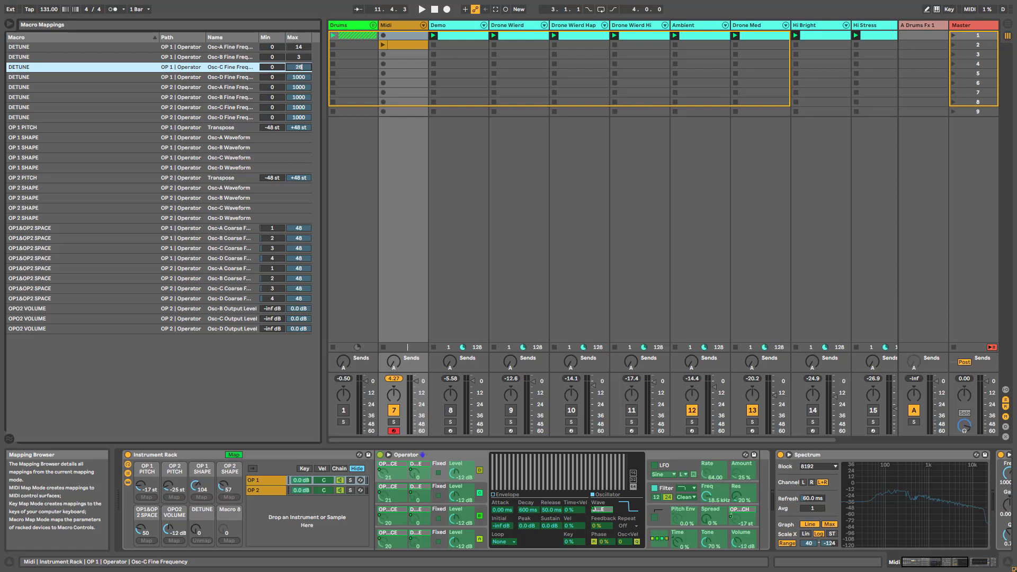
click(300, 79)
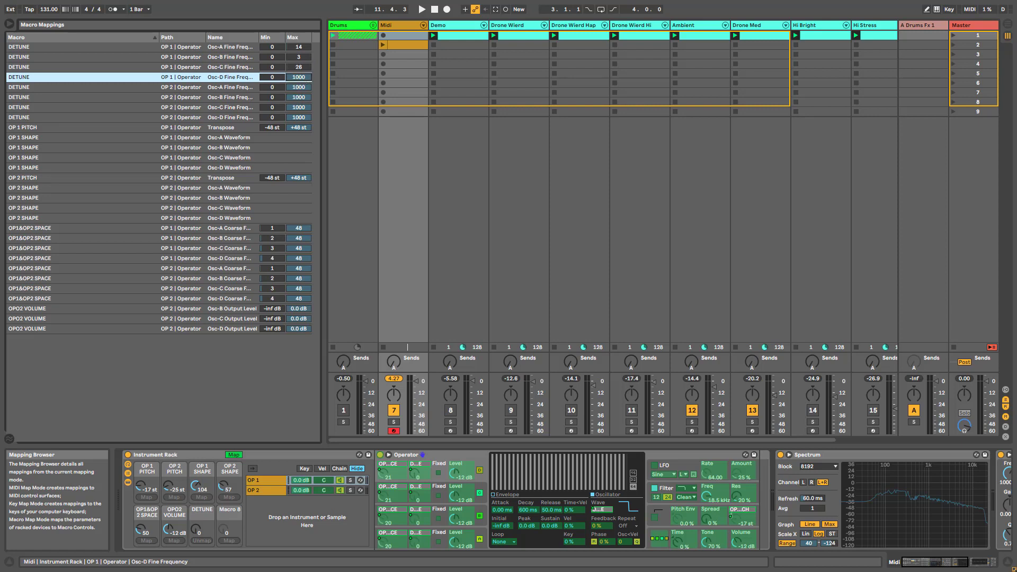
key(Return)
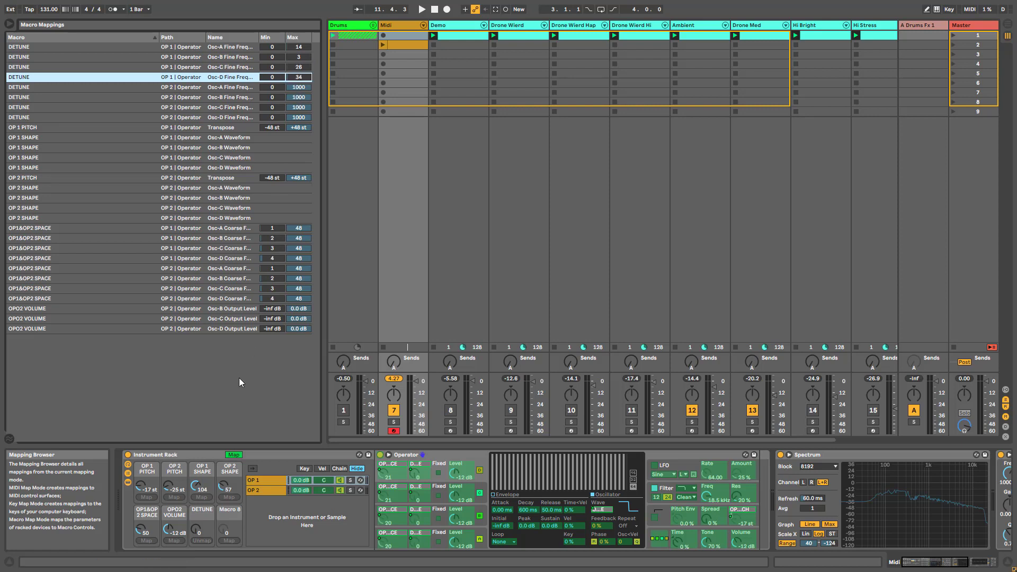
click(233, 455)
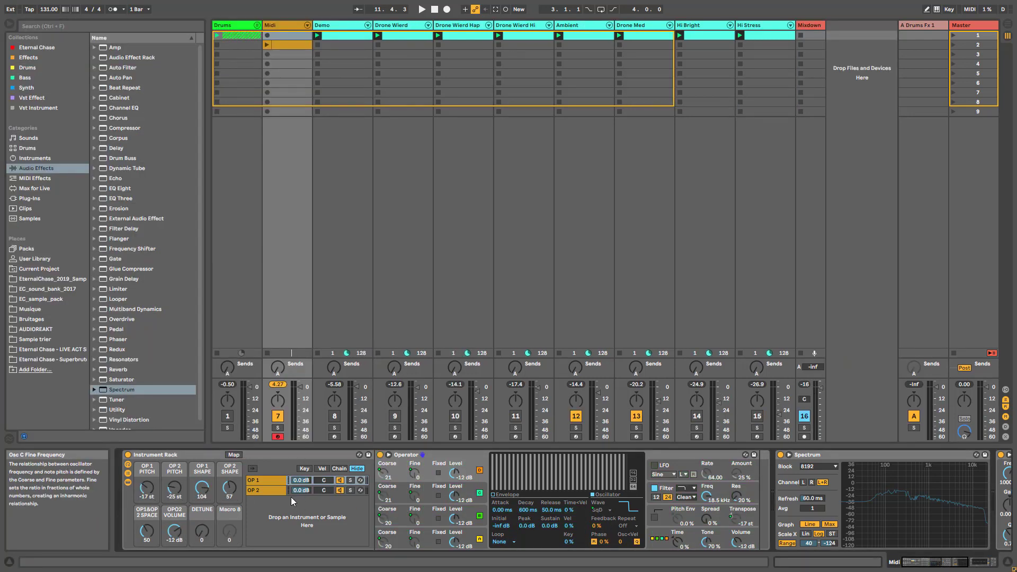
Step: Solo the OP 1 chain and sweep the DETUNE macro down and back up to 127
click(269, 482)
drag(206, 535, 205, 528)
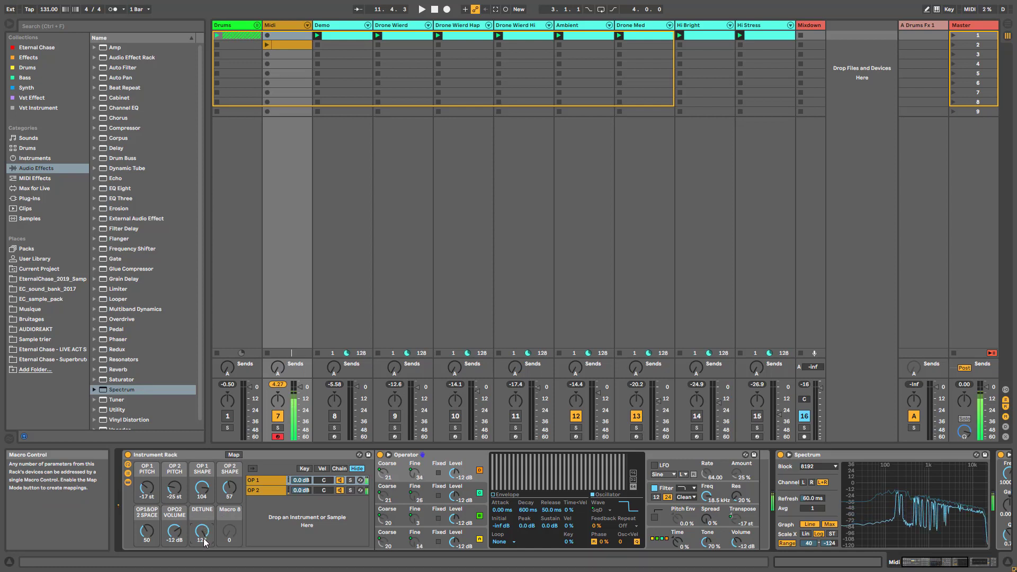
click(350, 480)
drag(202, 531, 202, 567)
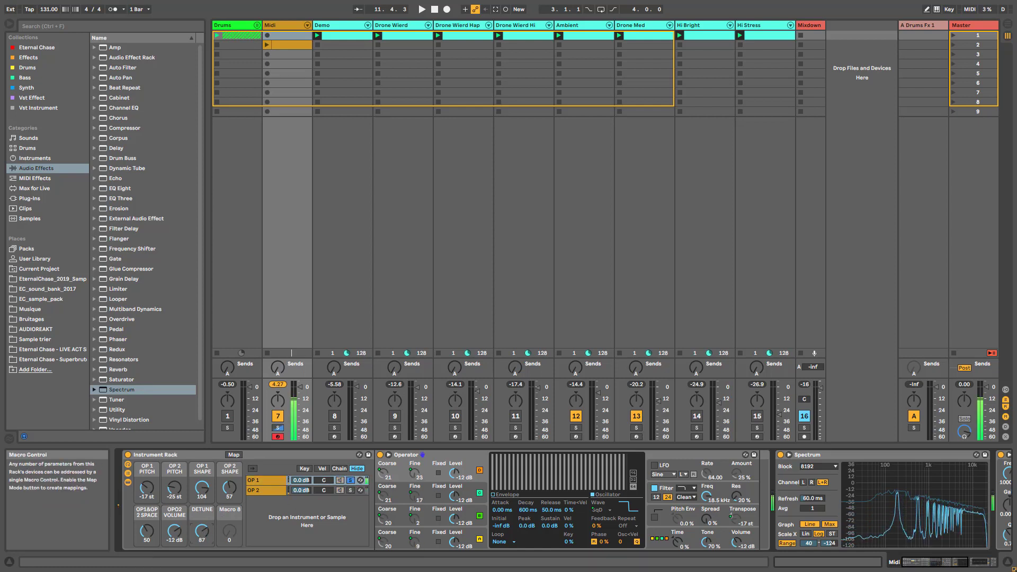
drag(202, 530, 202, 485)
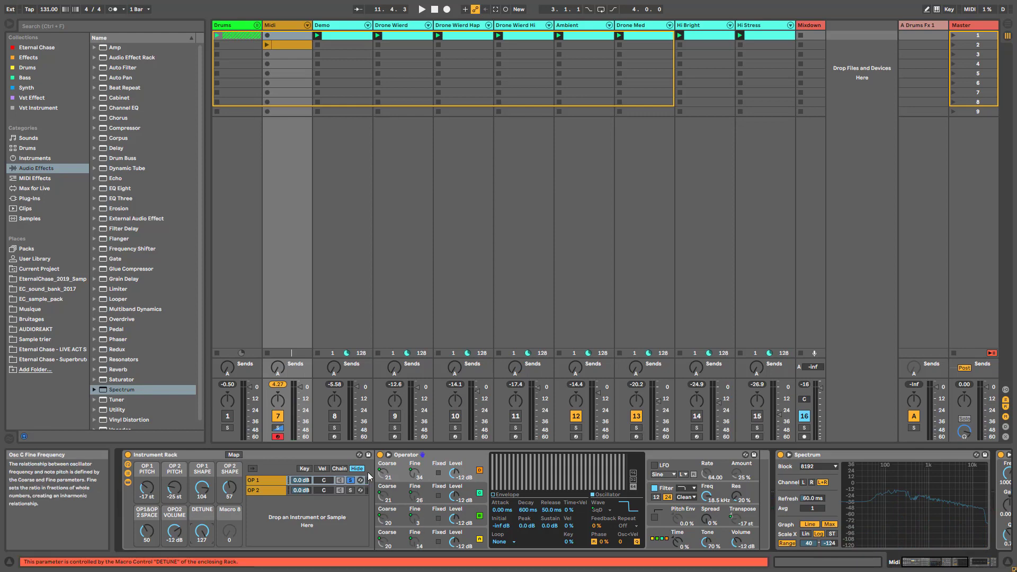
Step: Set the DETUNE mapping maximums of OP 2's Fine frequencies to 23, 4, 19 and 22 for oscillators A to D
click(233, 455)
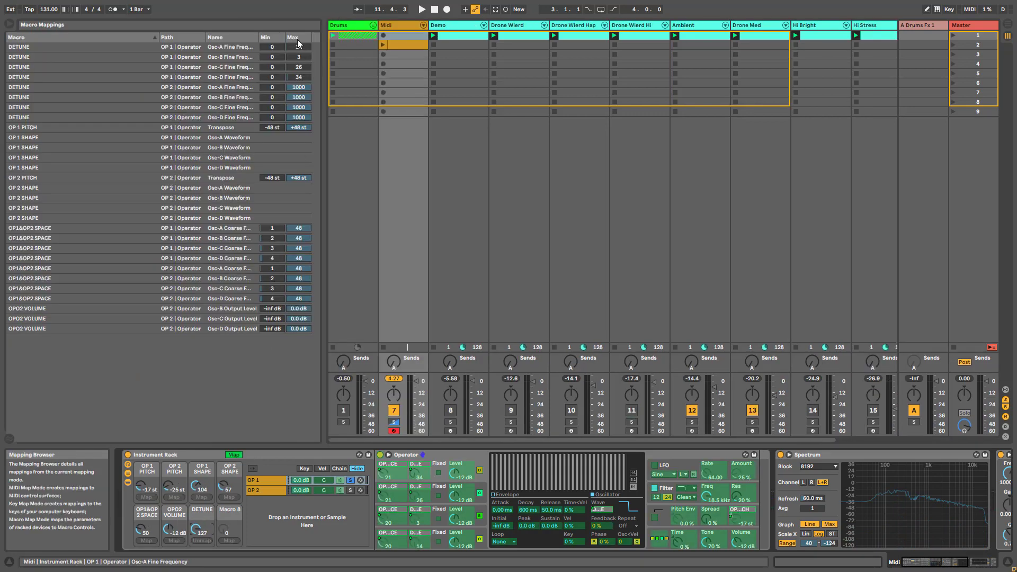
click(299, 90)
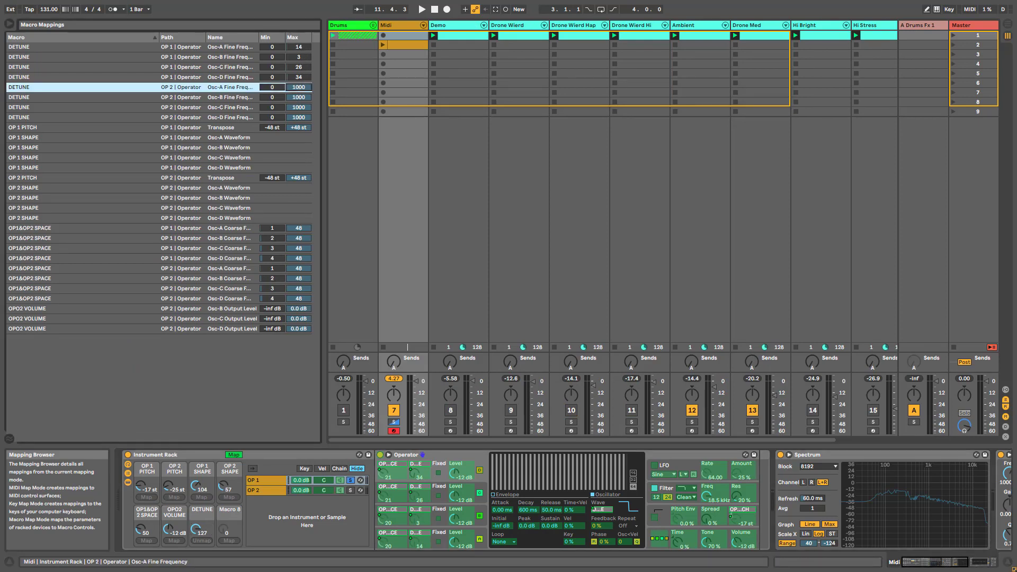
click(298, 99)
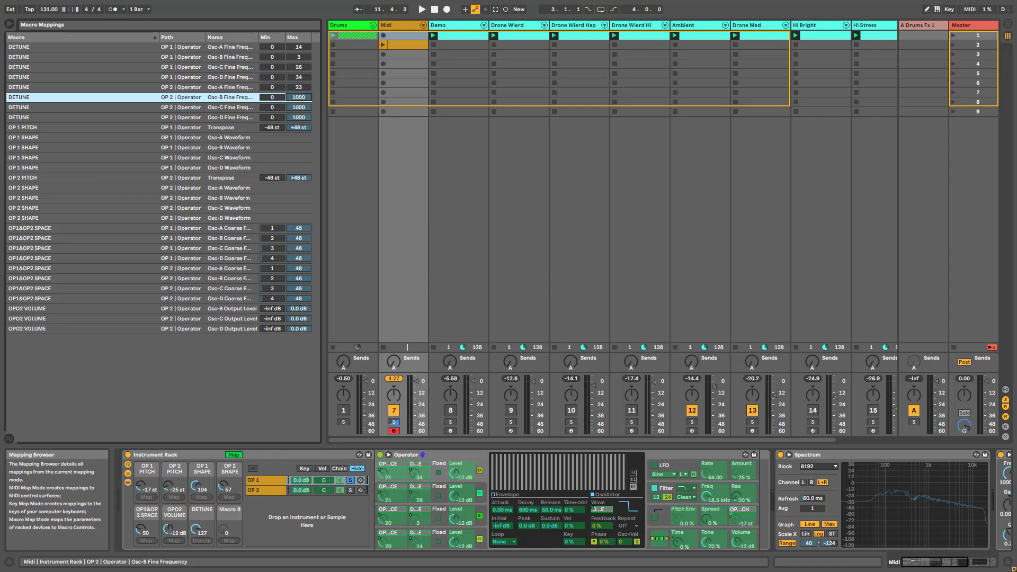
click(299, 108)
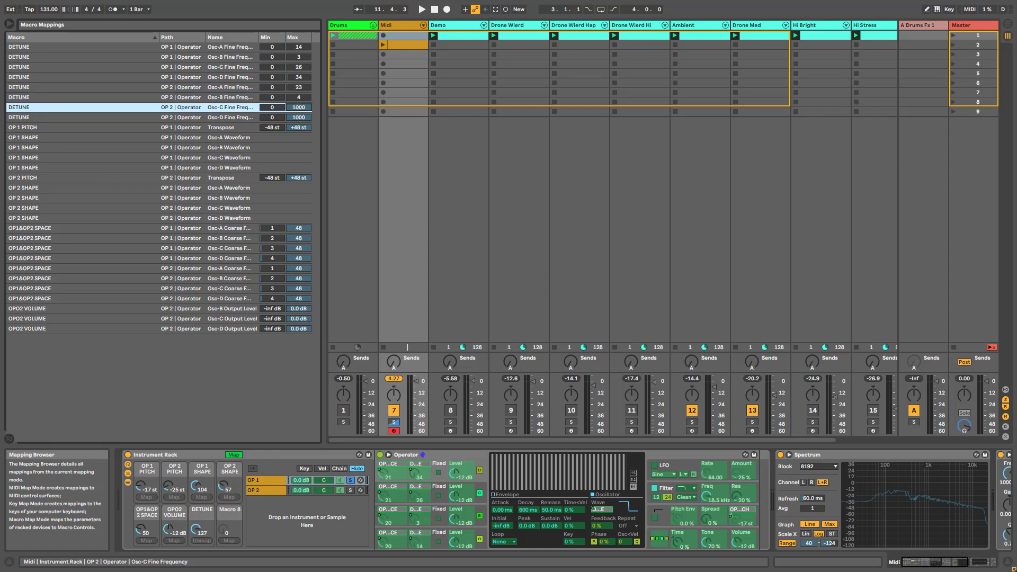
click(300, 117)
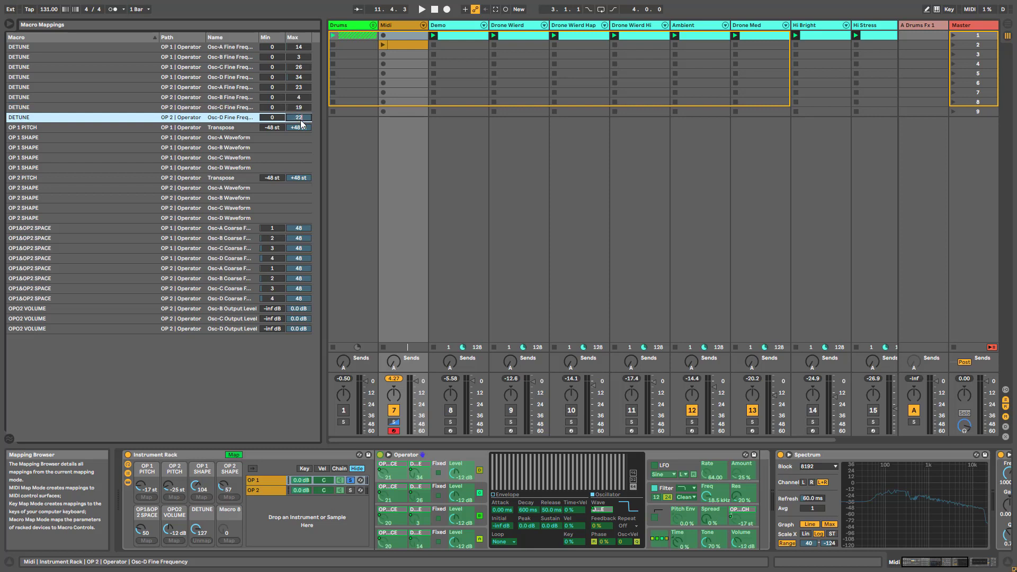
key(Return)
click(233, 454)
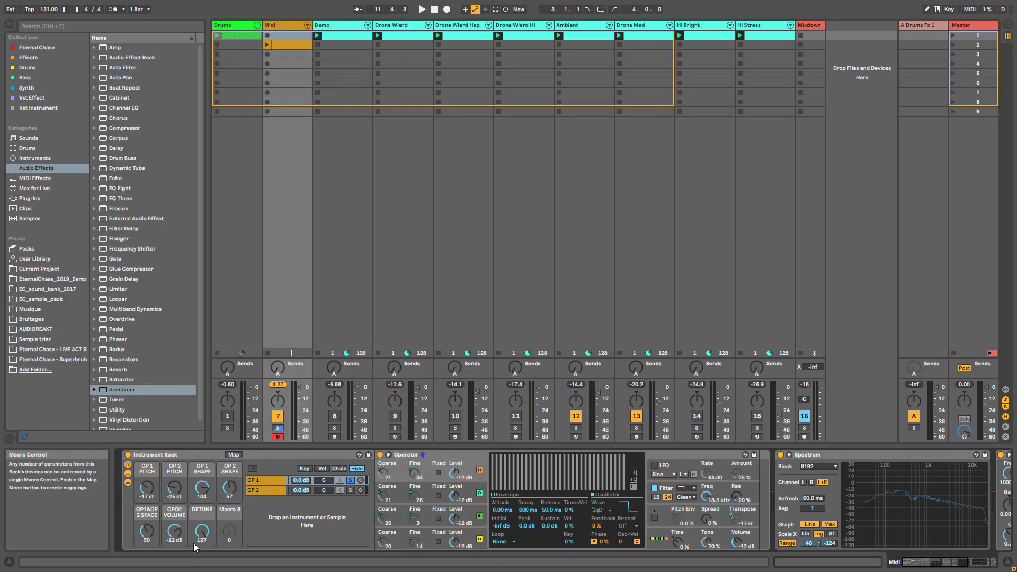
Step: Audition the DETUNE macro while comparing the OP 1 and OP 2 oscillators, and turn it down to 0
drag(202, 537, 202, 485)
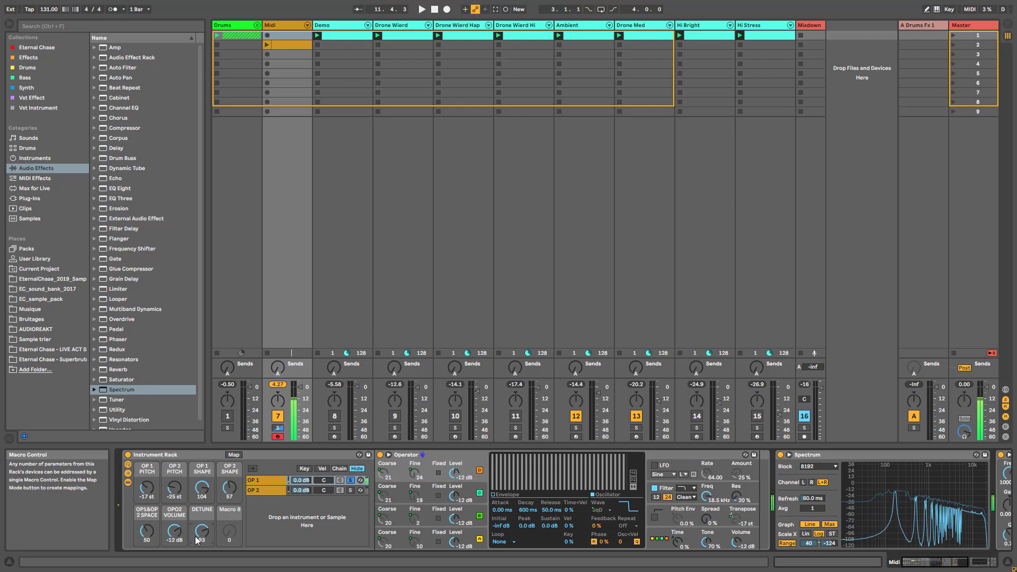
click(265, 492)
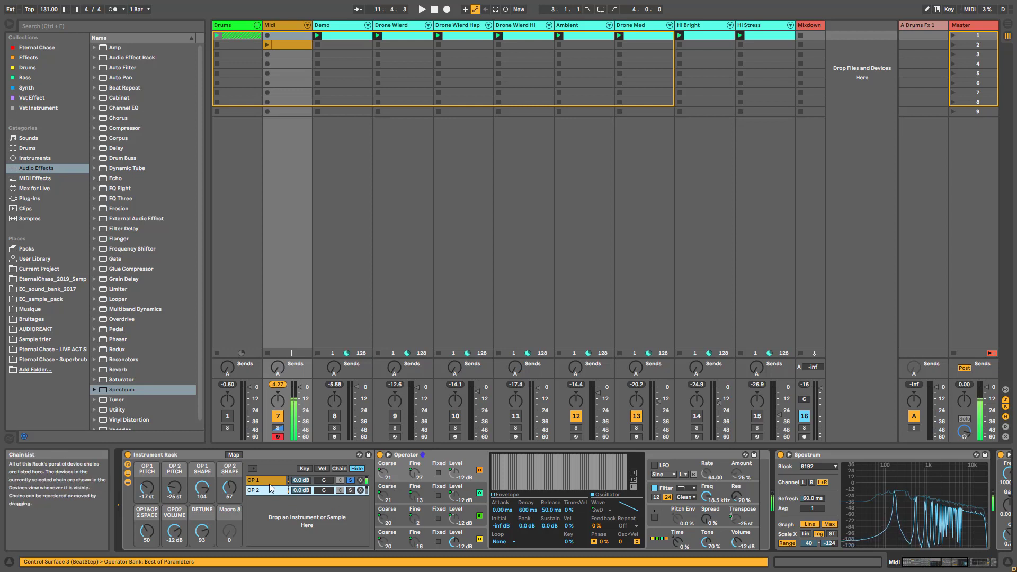
click(269, 481)
click(268, 491)
drag(202, 533, 202, 571)
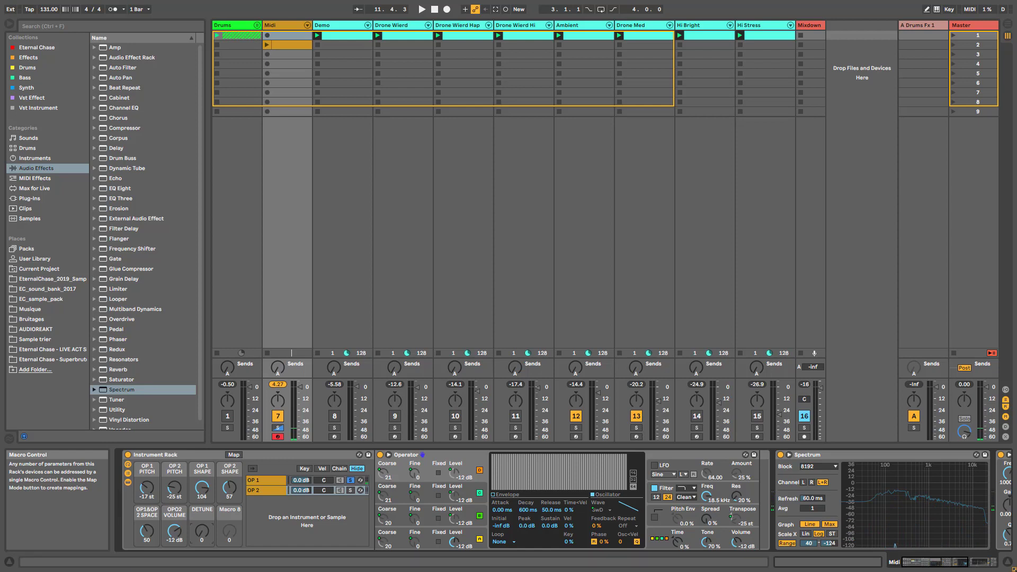
Step: Map the Spread of both OP 2 and OP 1 to the DETUNE macro and turn the macro up to 127
right_click(710, 522)
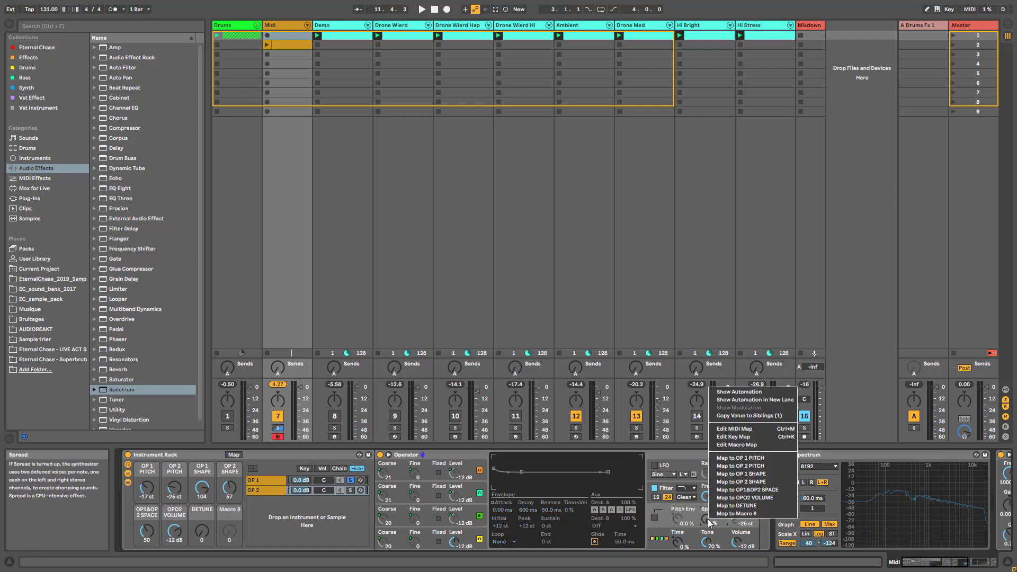
click(721, 507)
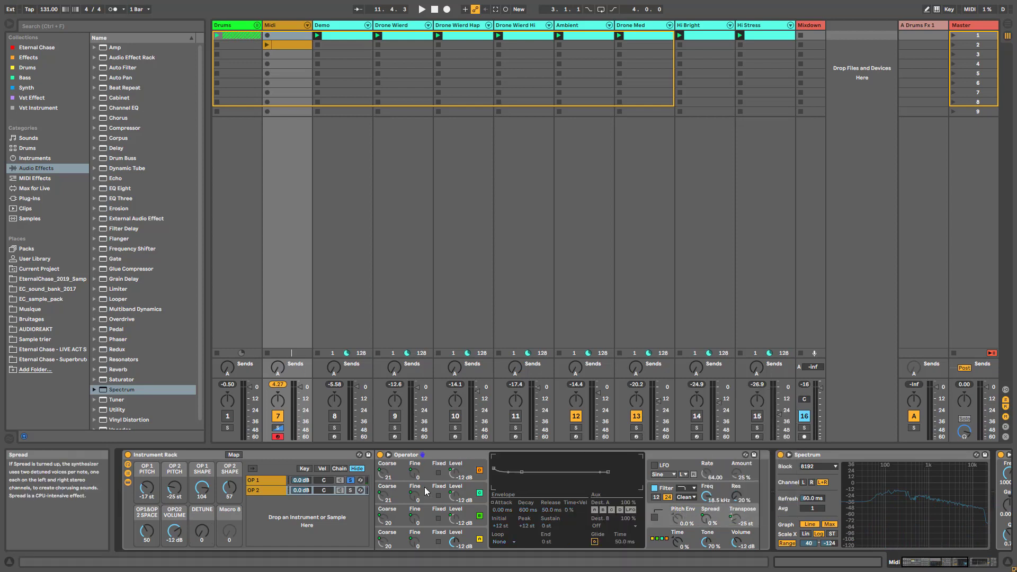
click(278, 480)
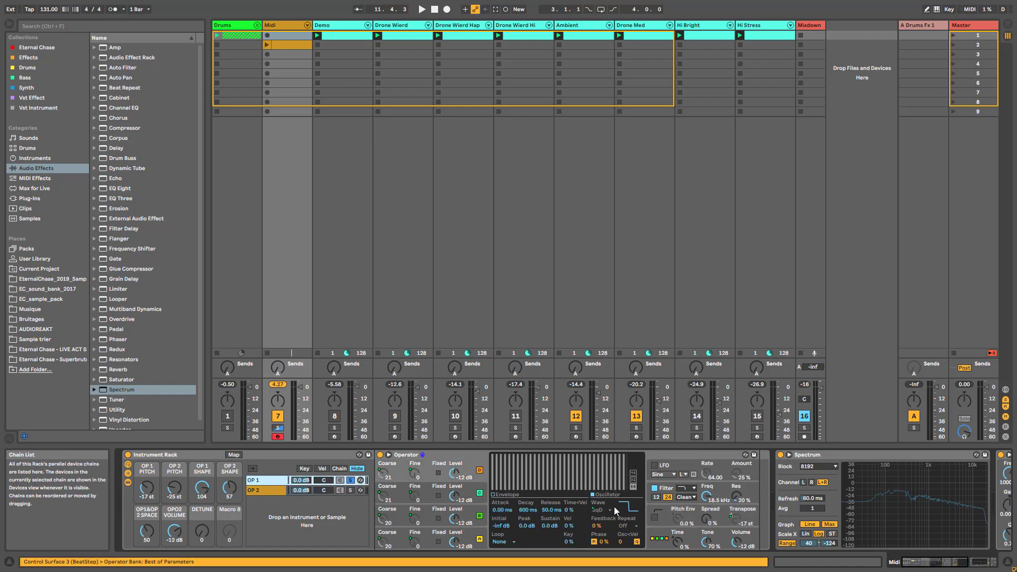
right_click(711, 522)
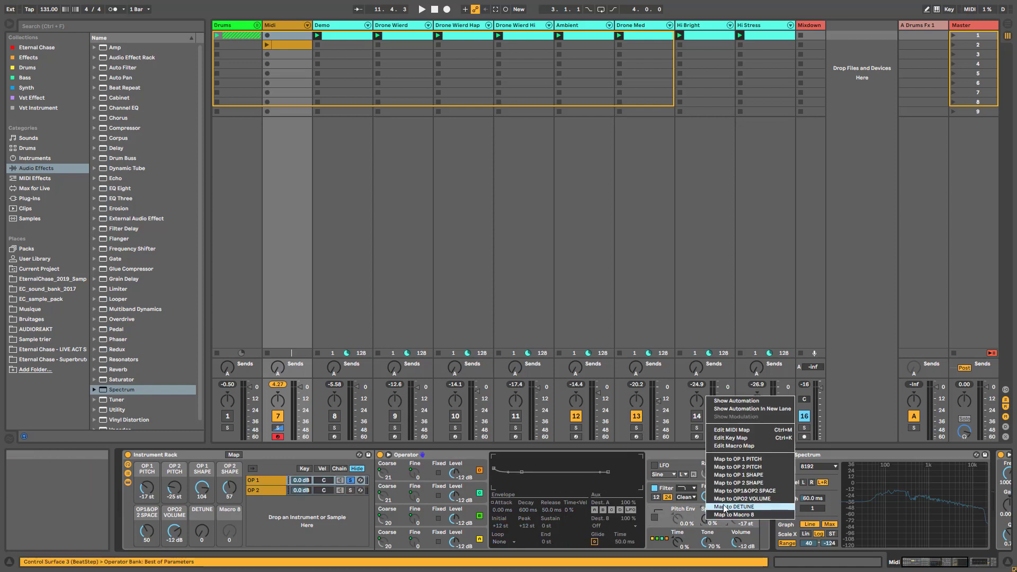
click(724, 507)
drag(199, 534, 199, 509)
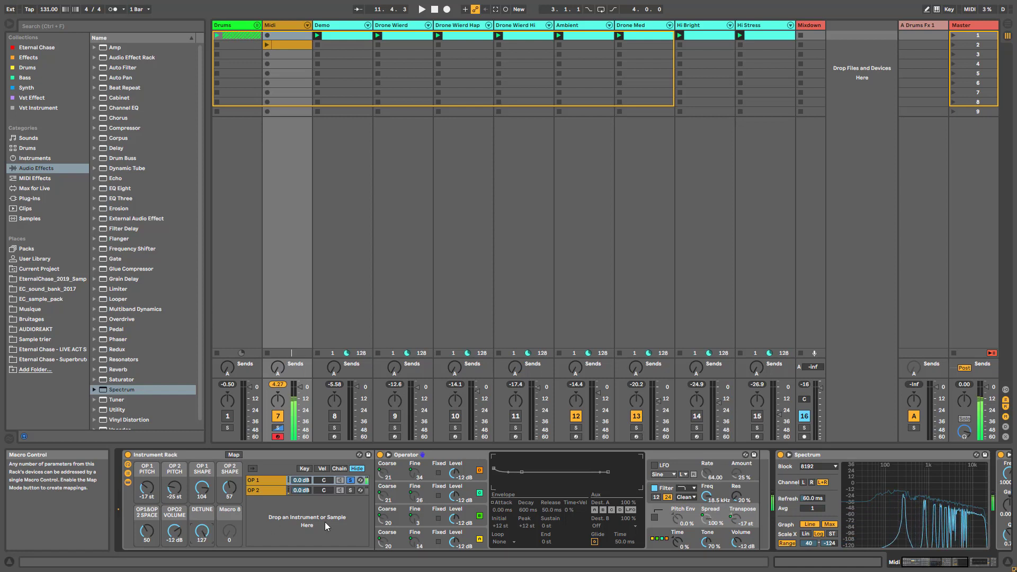
Step: Unmap OP 1's Spread from the DETUNE macro and bring the Spread back to 0%
right_click(710, 522)
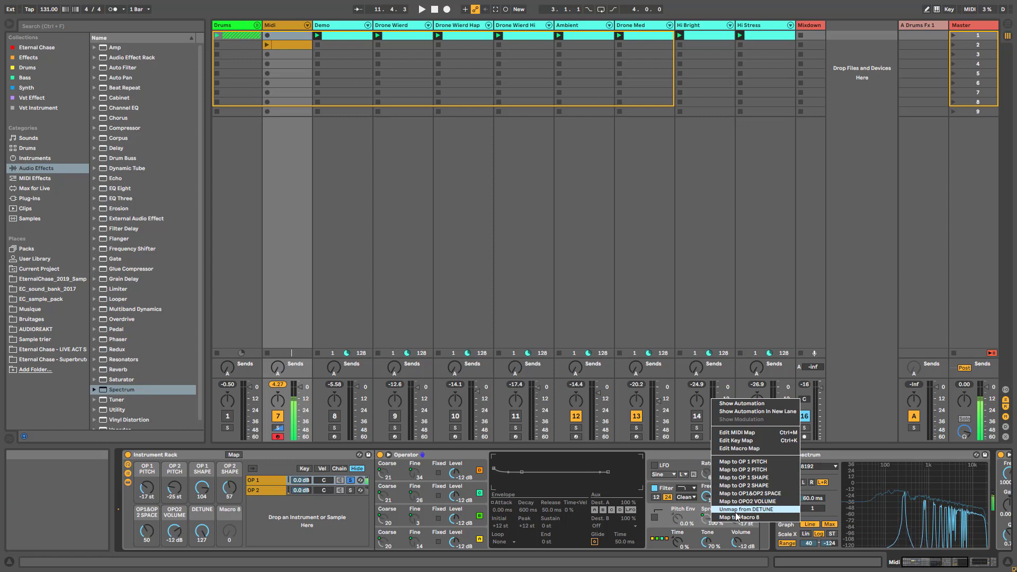
click(737, 510)
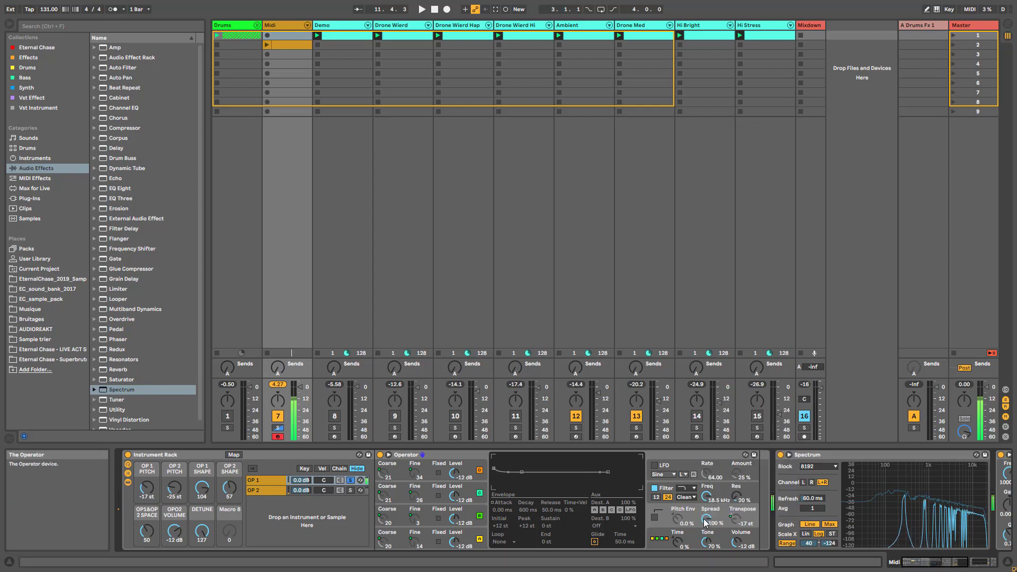
click(278, 489)
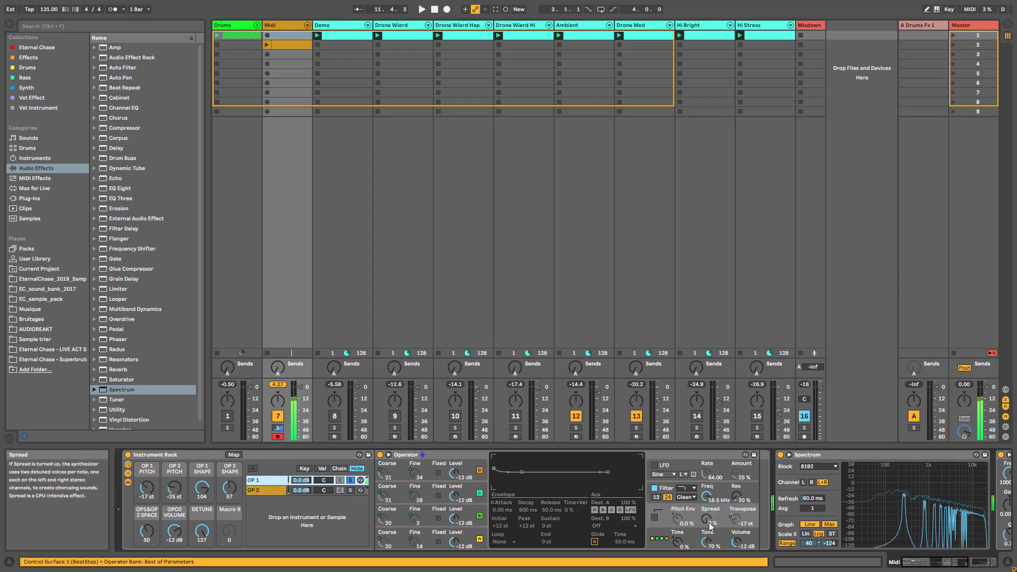
drag(711, 526, 711, 500)
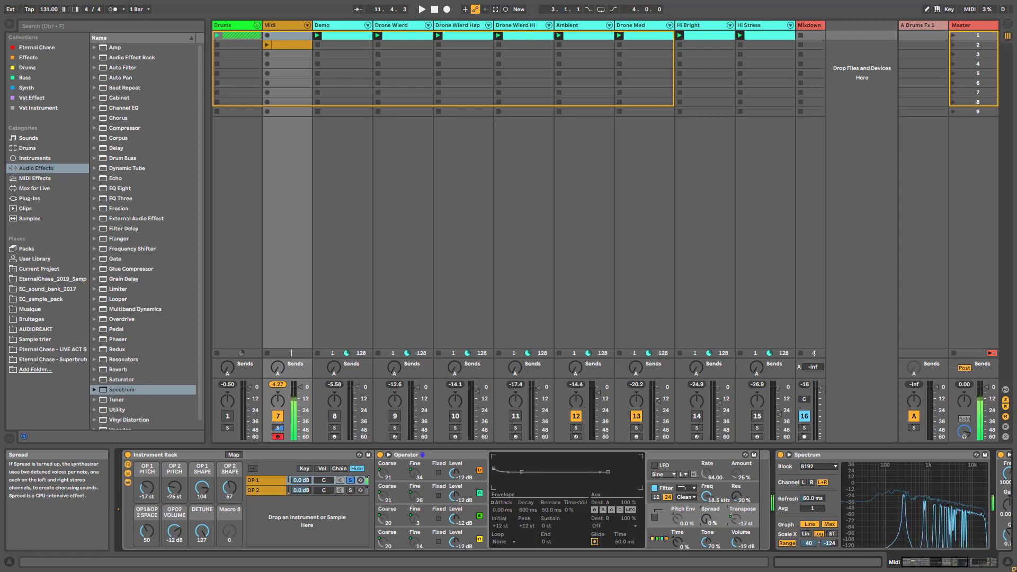
Step: Map OP 1's Spread to the DETUNE macro again and audition both chains while sweeping the macro to 0 and back to 127
right_click(707, 521)
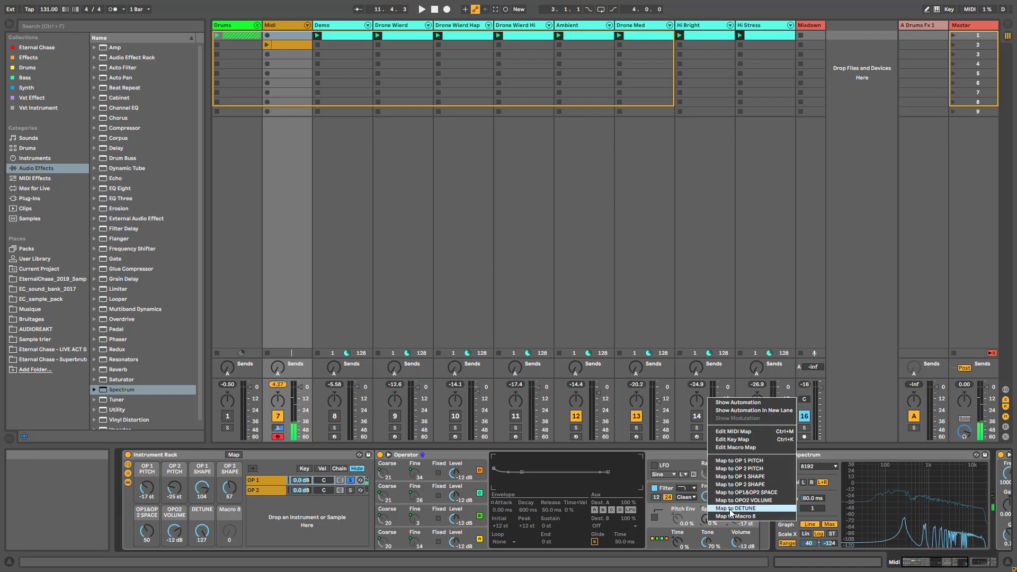
click(724, 507)
click(265, 480)
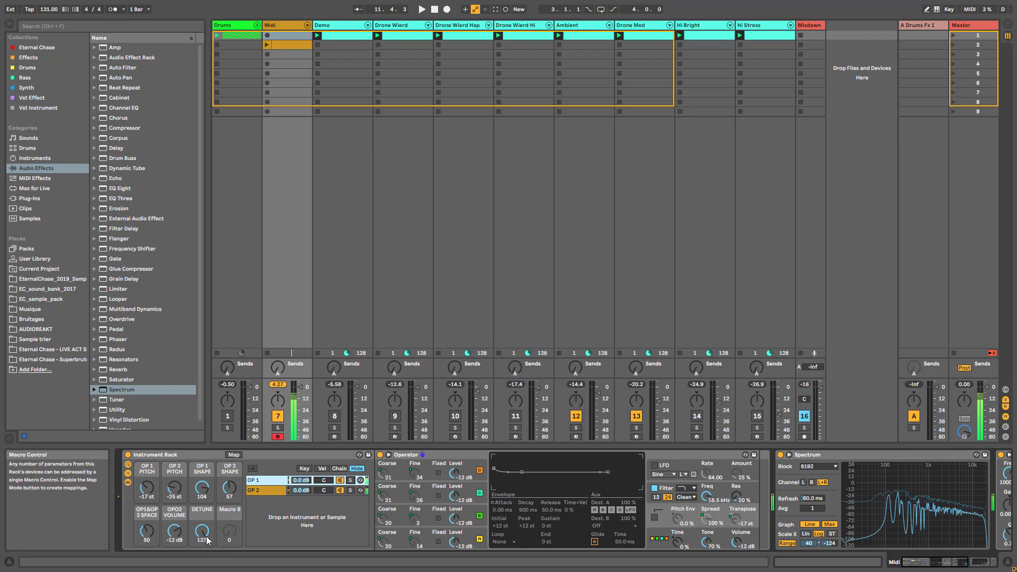
drag(203, 533, 203, 567)
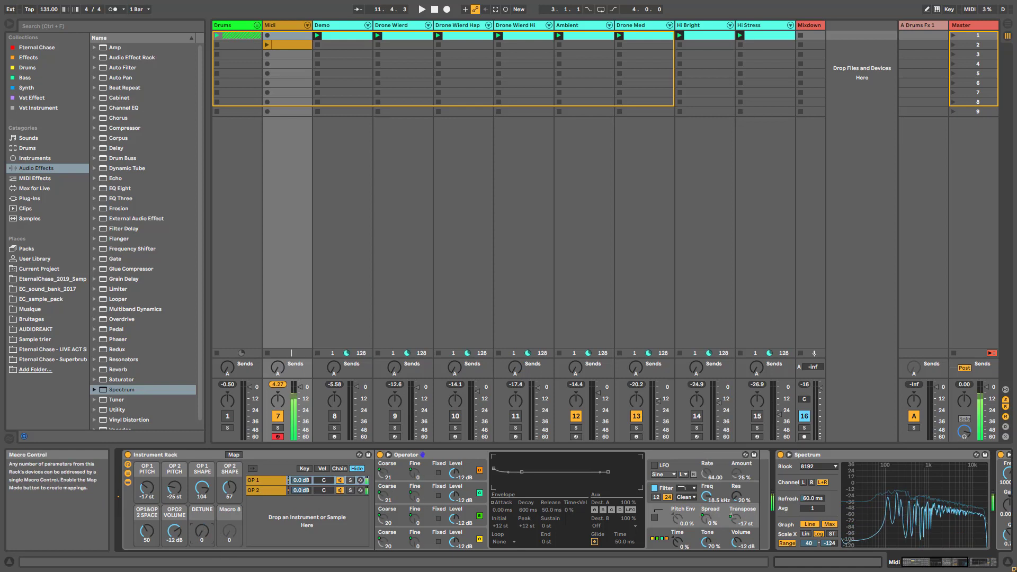
drag(202, 530, 202, 476)
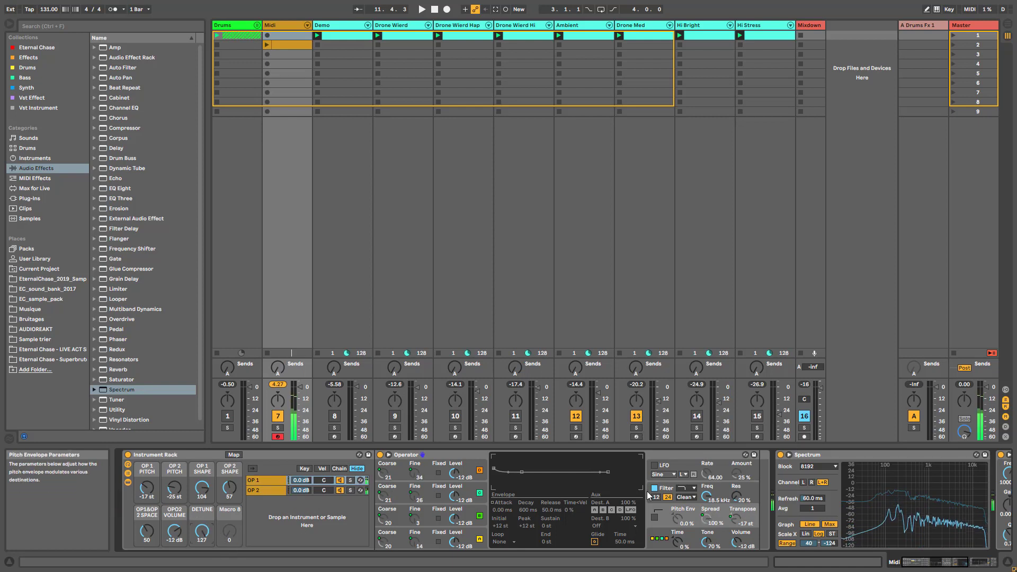
Step: Map OP 1's filter frequency to Macro 8, name the macro FILTER and lower it to 1.20 kHz with DETUNE at 0
right_click(707, 496)
click(728, 489)
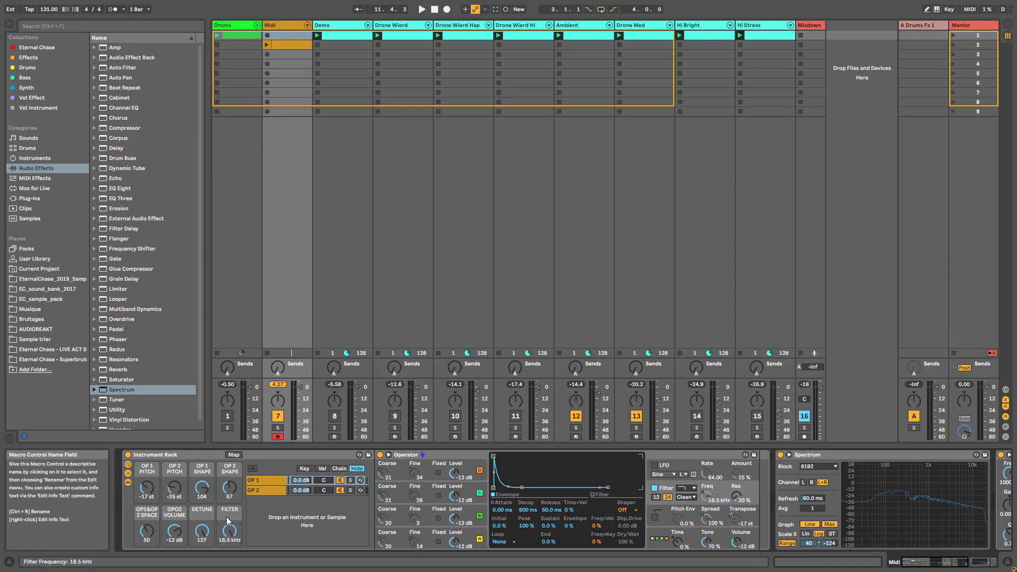
click(127, 475)
click(128, 475)
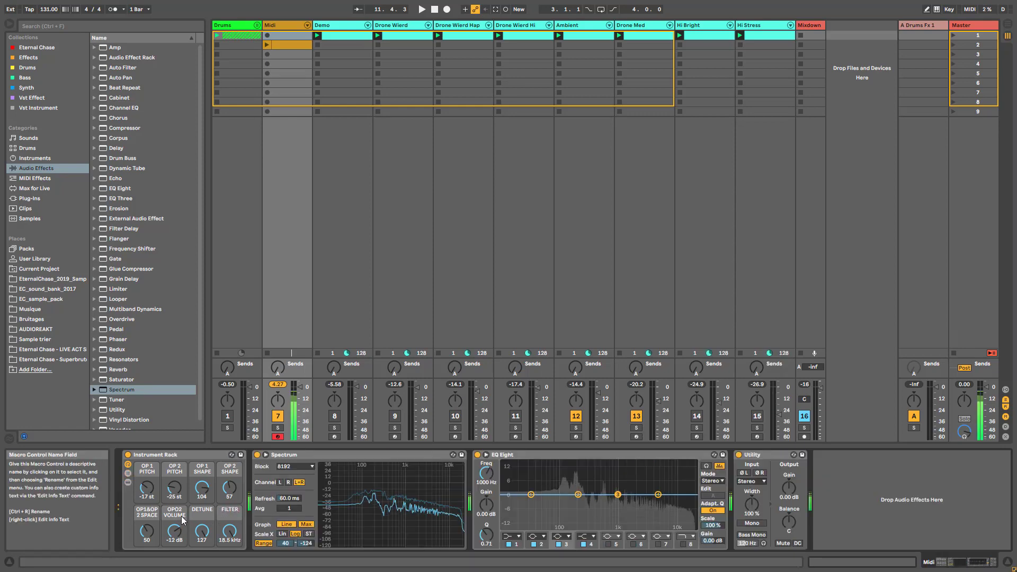
drag(229, 531, 229, 555)
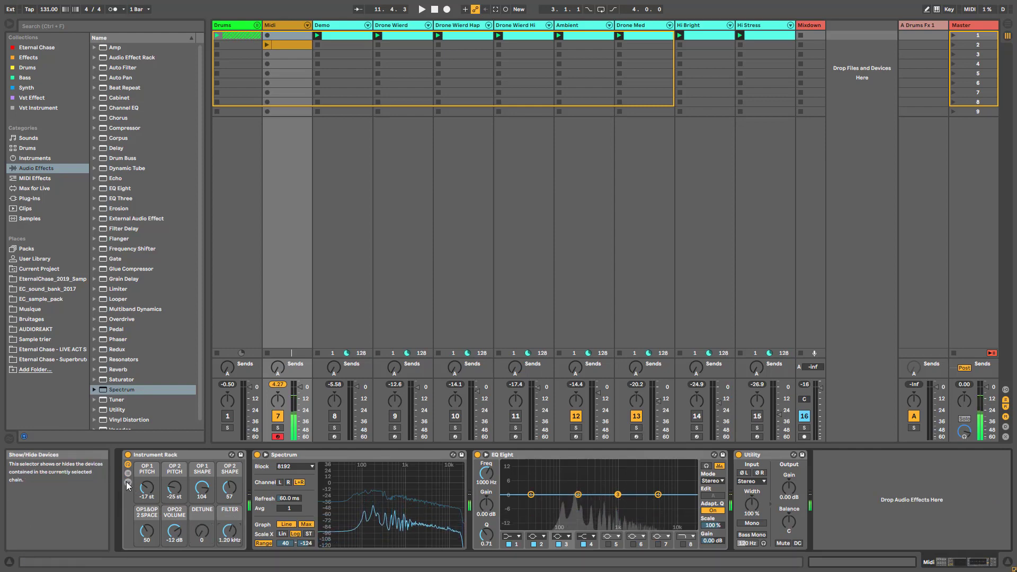
Step: Map OP 2's filter frequency to the FILTER macro, lower the macro to 396 Hz and hide the chain devices
click(127, 482)
click(127, 474)
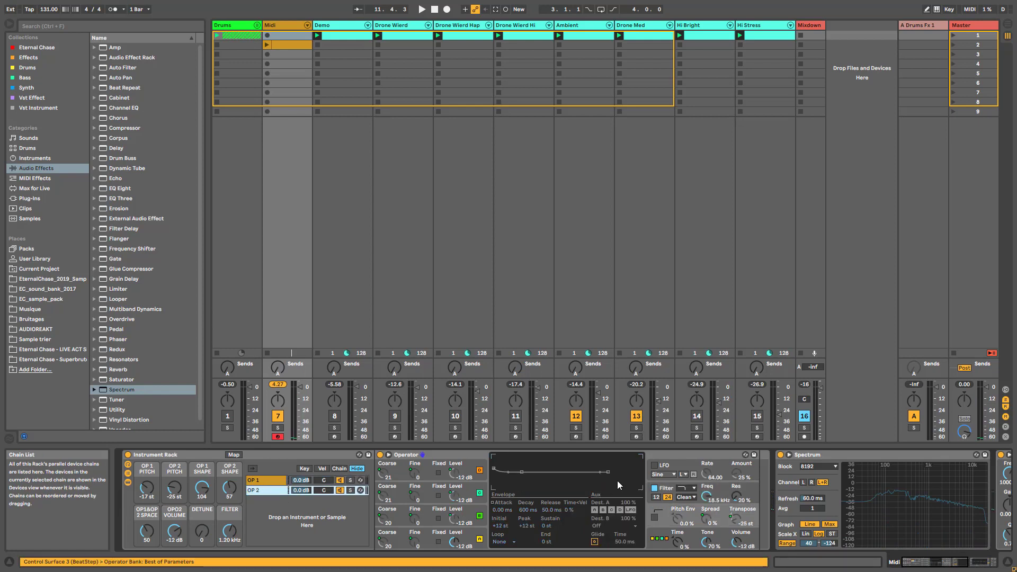
right_click(705, 496)
click(730, 489)
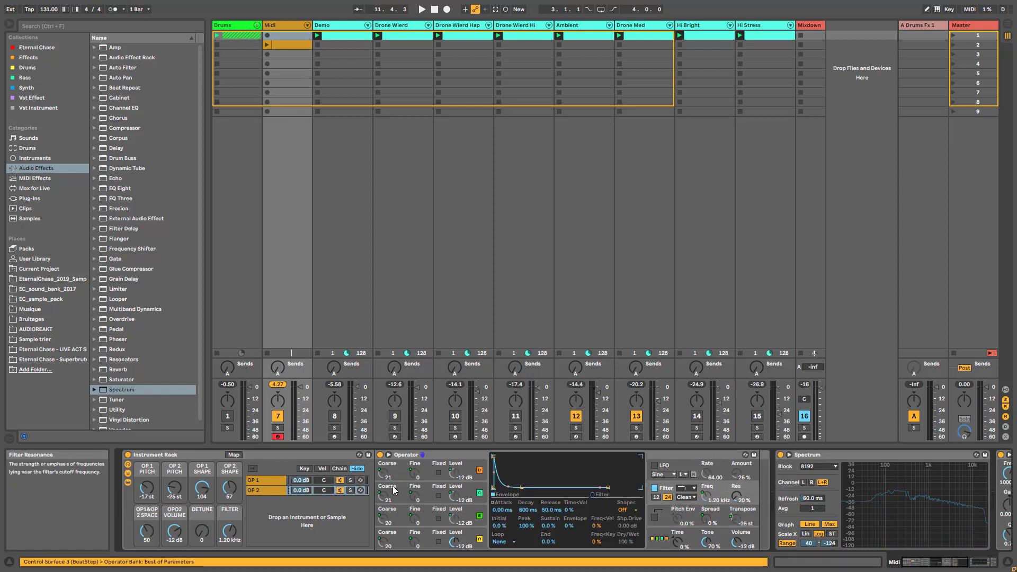
drag(229, 540, 229, 551)
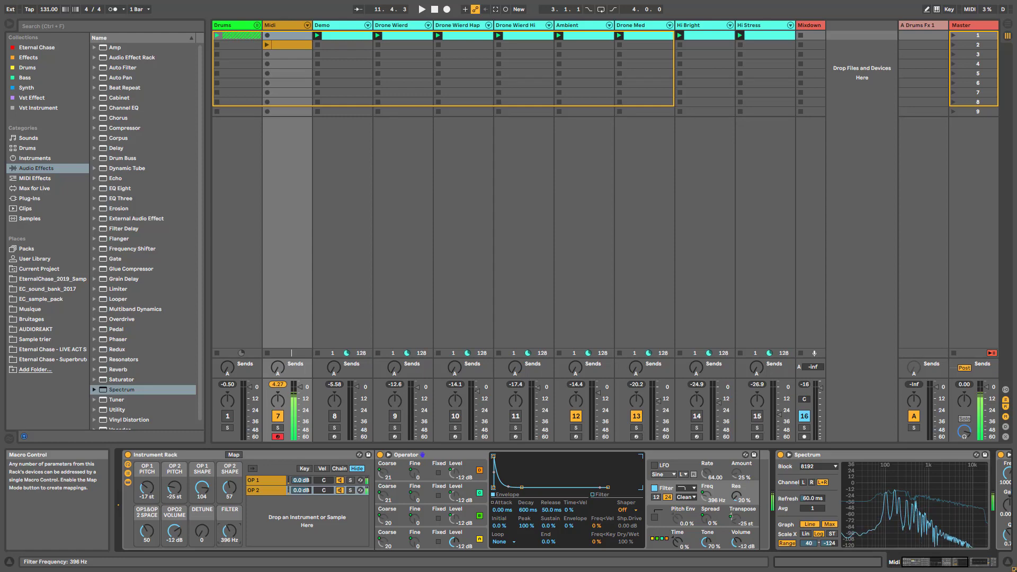
click(128, 483)
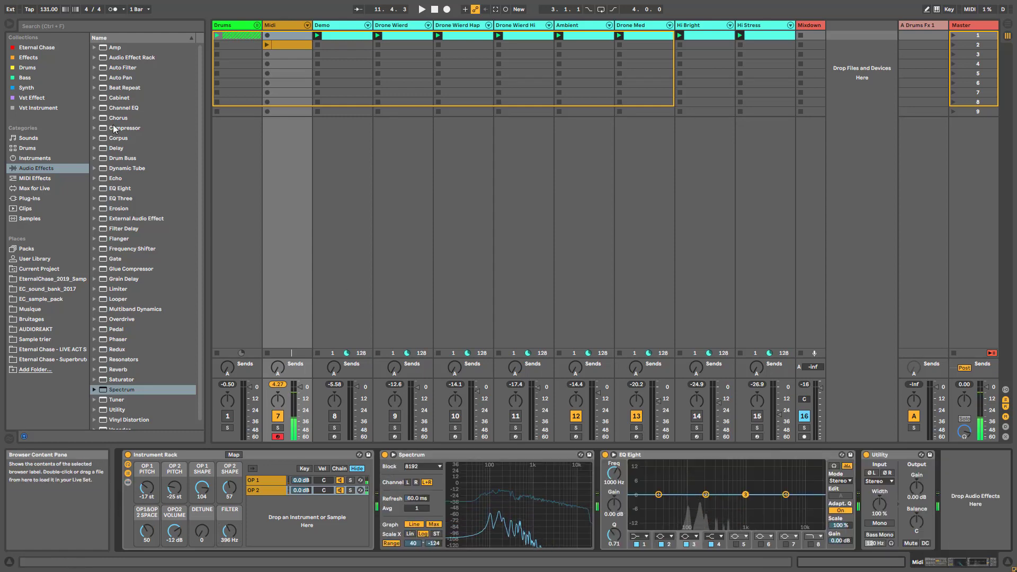
Step: Load AYNIL_Padmaker_V3.adg from the Synth collection after the Instrument Rack, with DRY/WET at 80 and the FILTER macro at 205 Hz
click(26, 88)
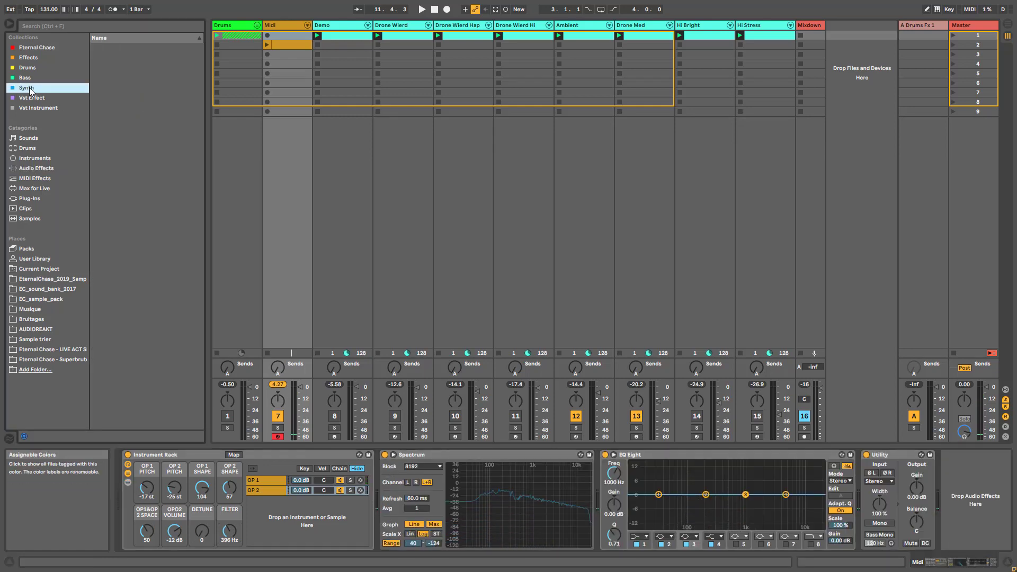
click(141, 299)
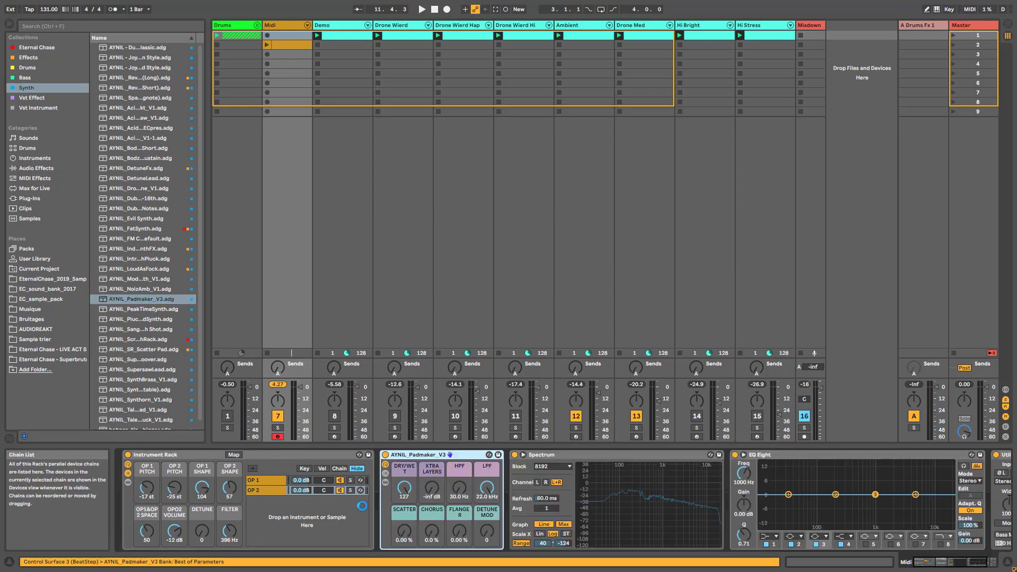
drag(402, 492, 404, 447)
drag(229, 531, 229, 529)
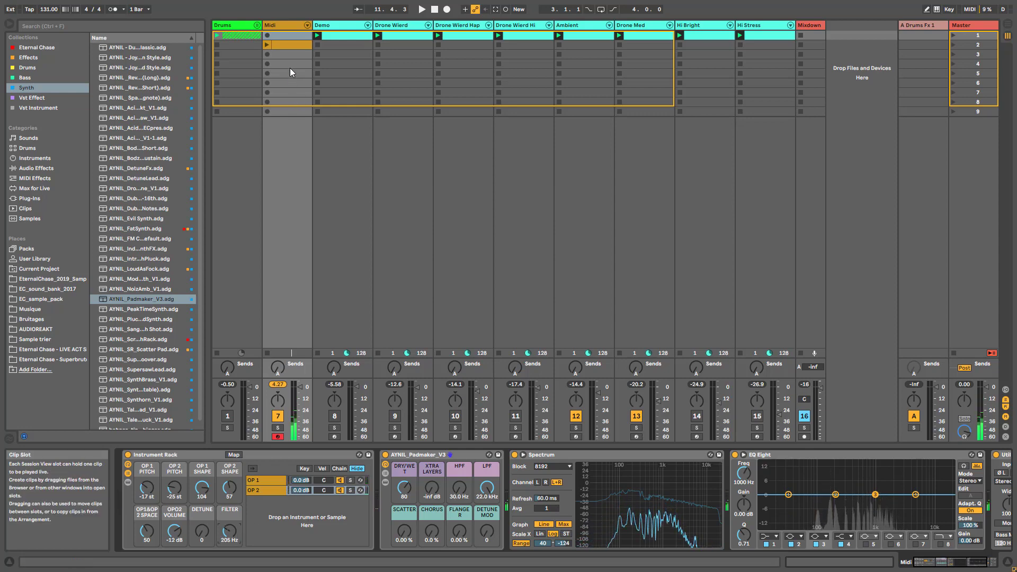
Step: Inspect the low octaves of the Midi track's clip in the note editor and return to the track's devices
click(293, 47)
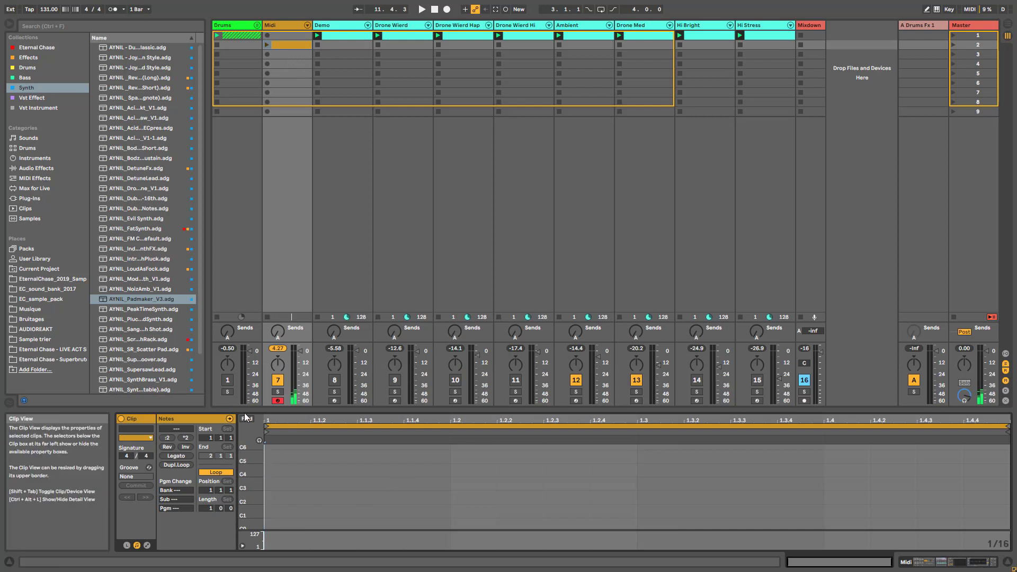
mouse_move(257, 485)
mouse_down()
mouse_move(263, 512)
mouse_move(263, 486)
mouse_up()
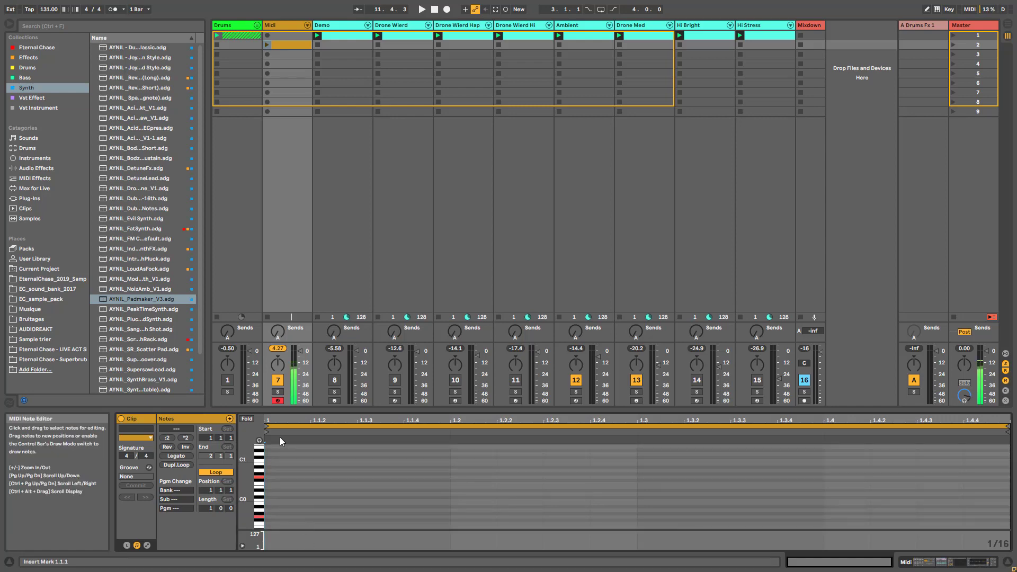
double_click(290, 27)
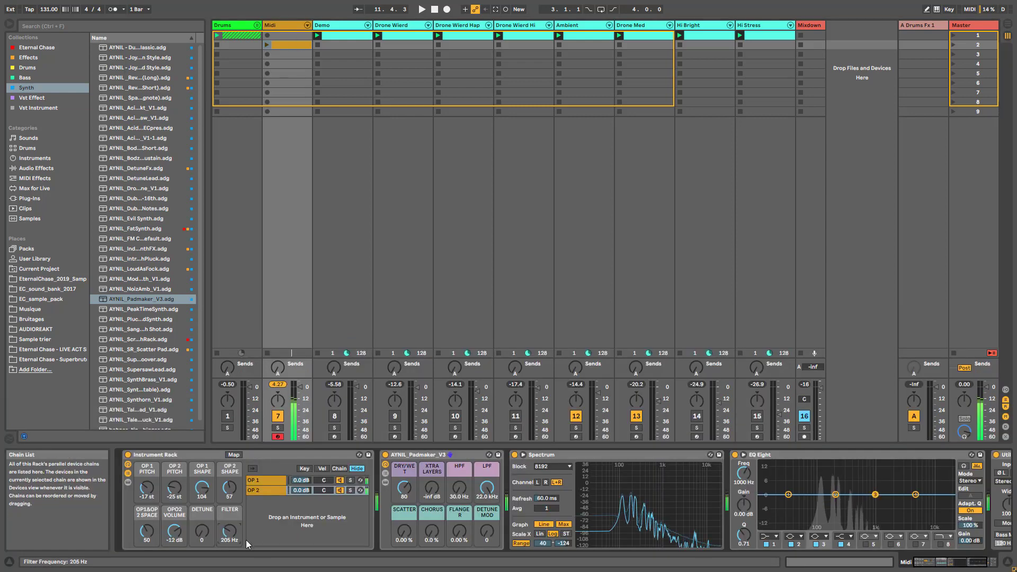
Step: Insert a Chord MIDI effect before the Instrument Rack with Shift 1 at -12 st, and raise the FILTER macro to 764 Hz
mouse_move(229, 532)
mouse_down()
mouse_move(228, 520)
mouse_move(229, 530)
mouse_up()
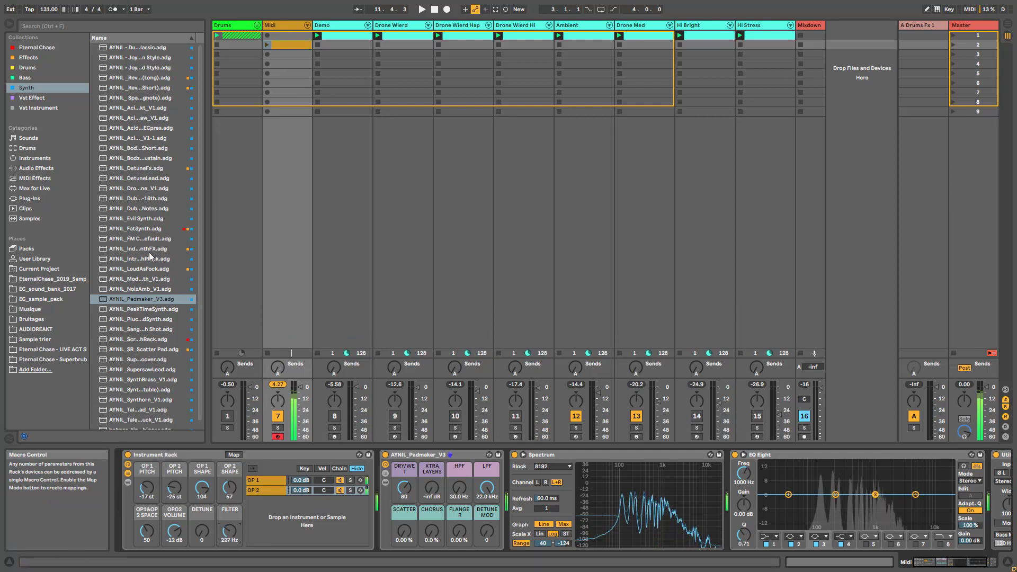
click(39, 178)
drag(120, 58, 138, 501)
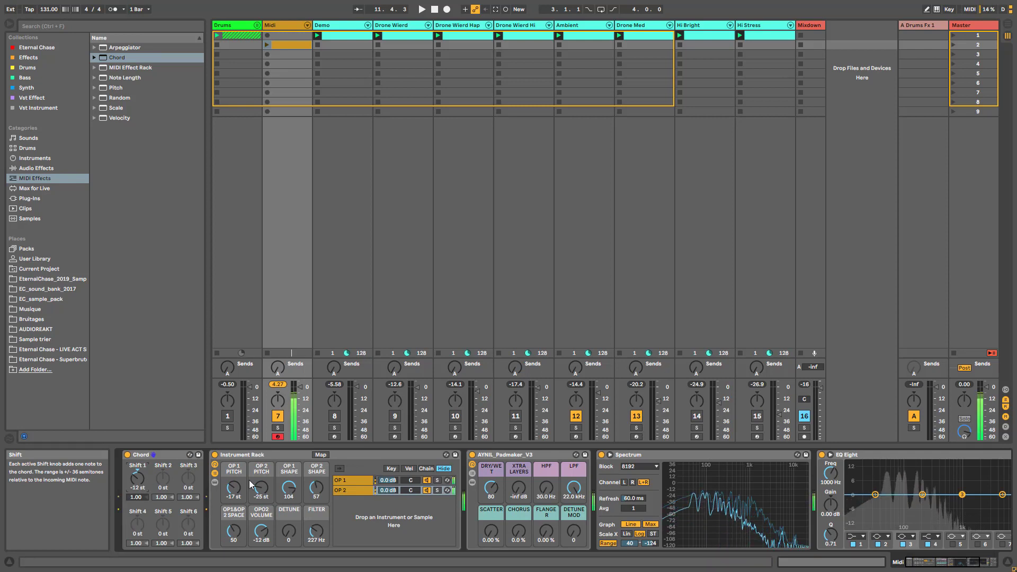
drag(309, 540, 310, 532)
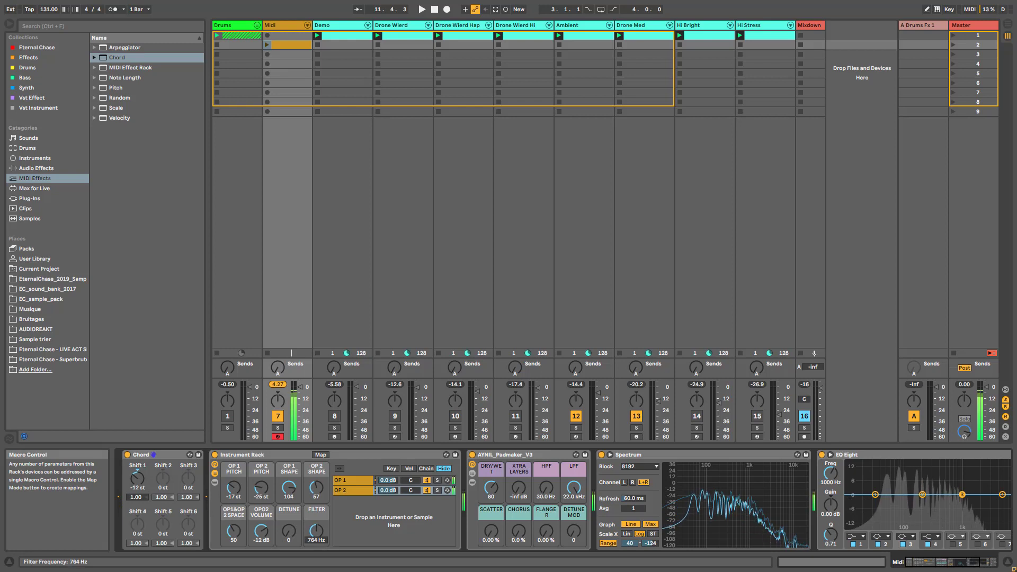
Step: Set the Padmaker HPF to 167 Hz, the FILTER macro to 1.15 kHz and the OP1&OP2 SPACE macro to 0
drag(546, 489, 546, 480)
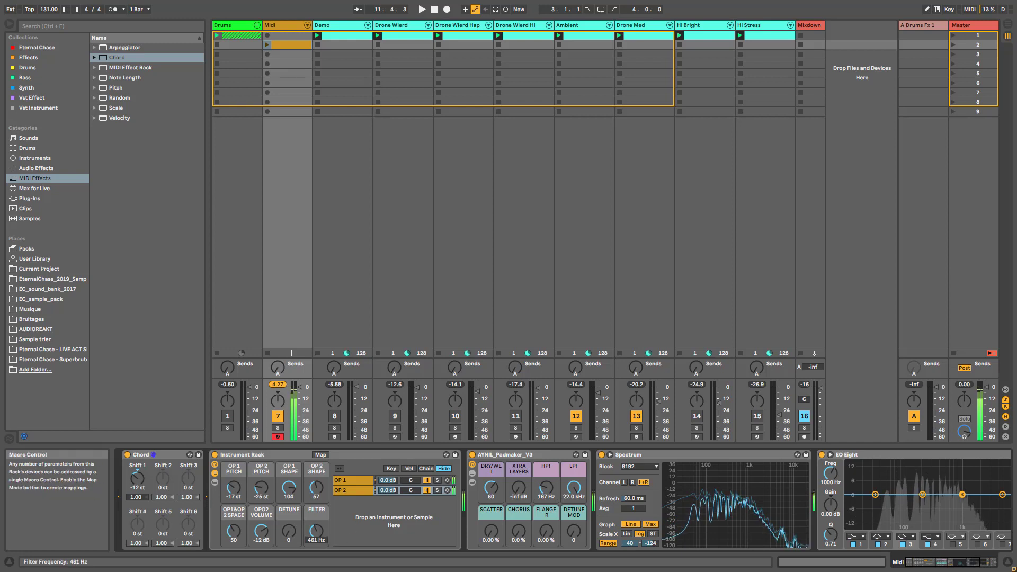
drag(316, 530, 316, 536)
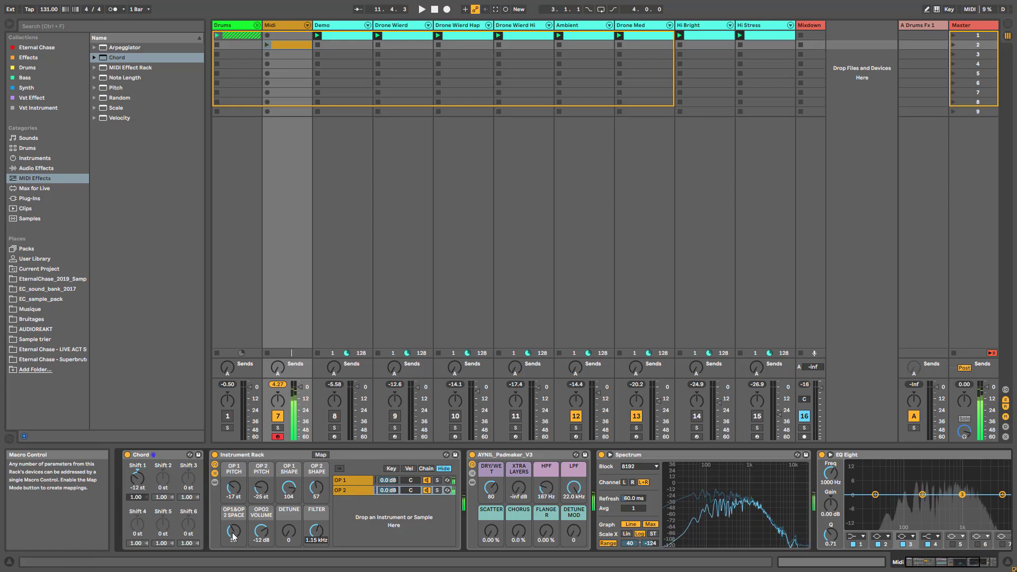
drag(234, 536, 233, 540)
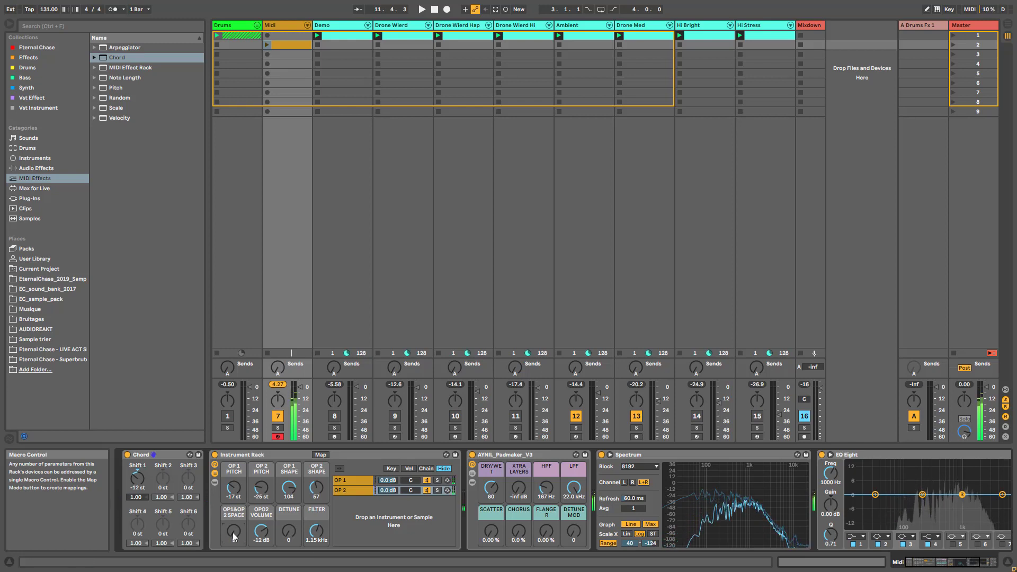
Step: Set OP 1 PITCH to +2 st and OP 2 PITCH to +7 st, and open the FILTER macro to 2.71 kHz
double_click(262, 492)
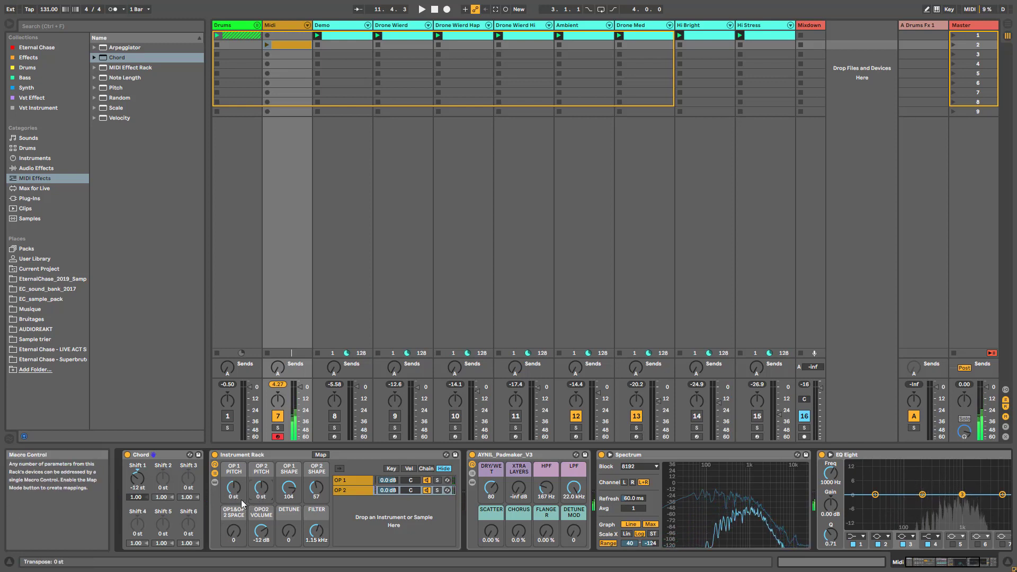
text(2)
key(Return)
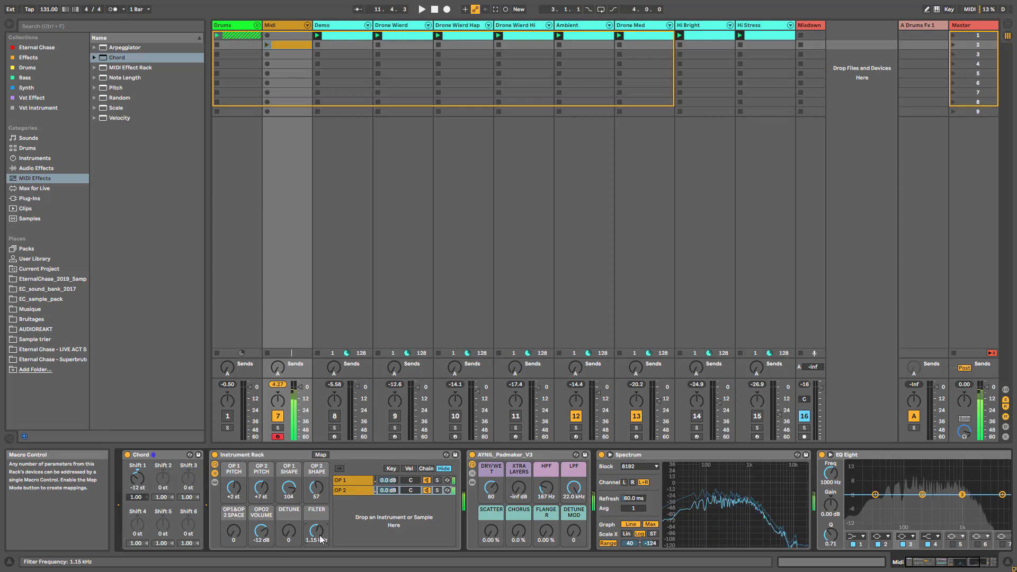
drag(320, 539, 321, 527)
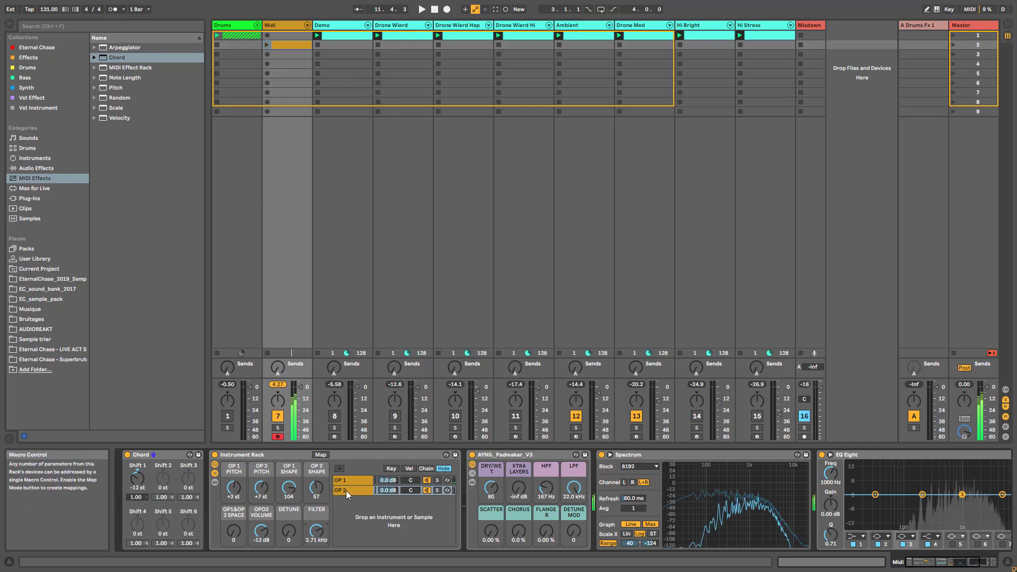
Step: Lower the chain volumes of OP 1 and OP 2 to -6.0 dB each
click(392, 490)
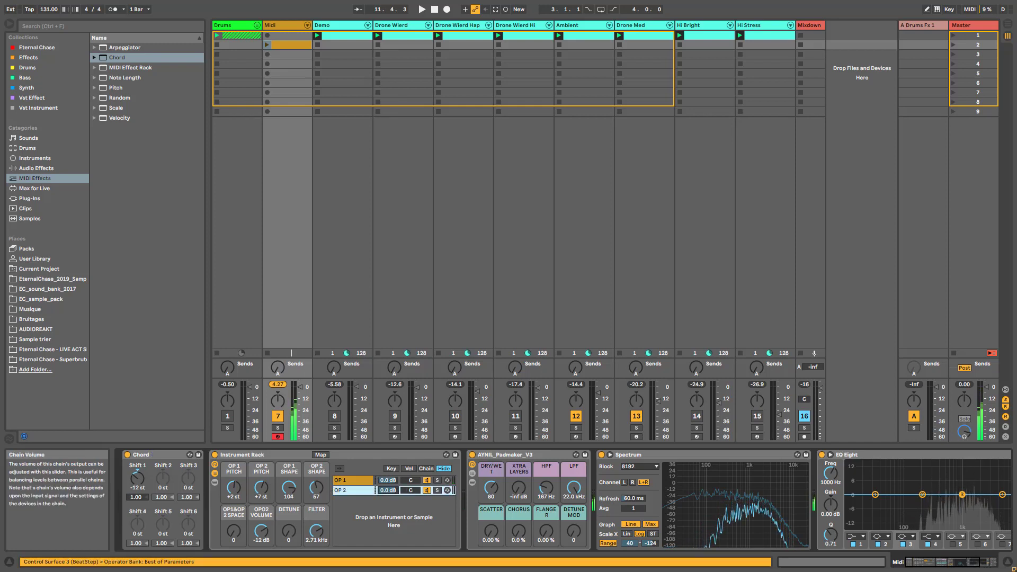
click(394, 481)
key(Return)
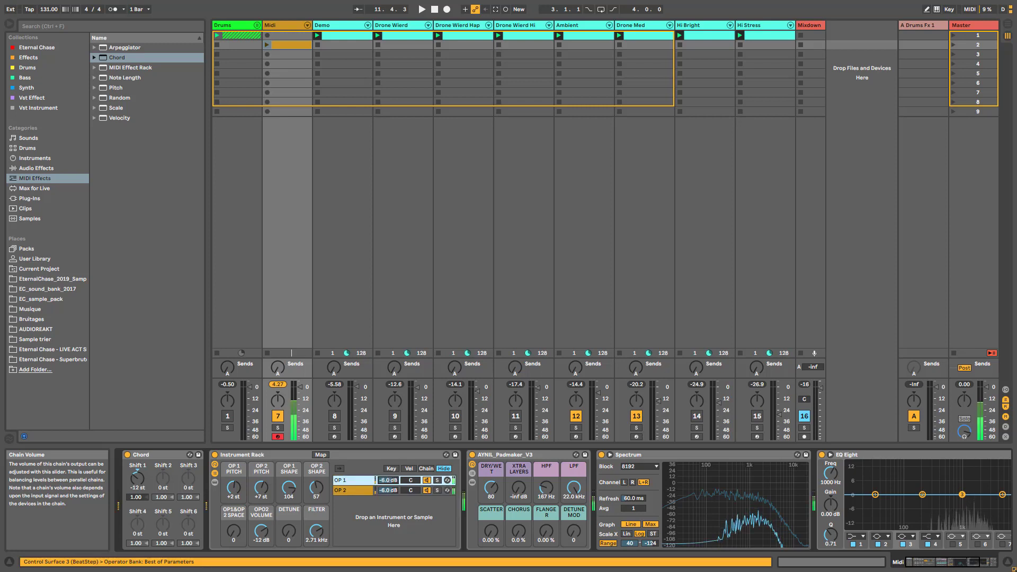
Step: Rebalance the Midi track's volume while sweeping the FILTER macro down to 889 Hz and up to 1.72 kHz
drag(316, 531, 317, 547)
drag(300, 387, 300, 400)
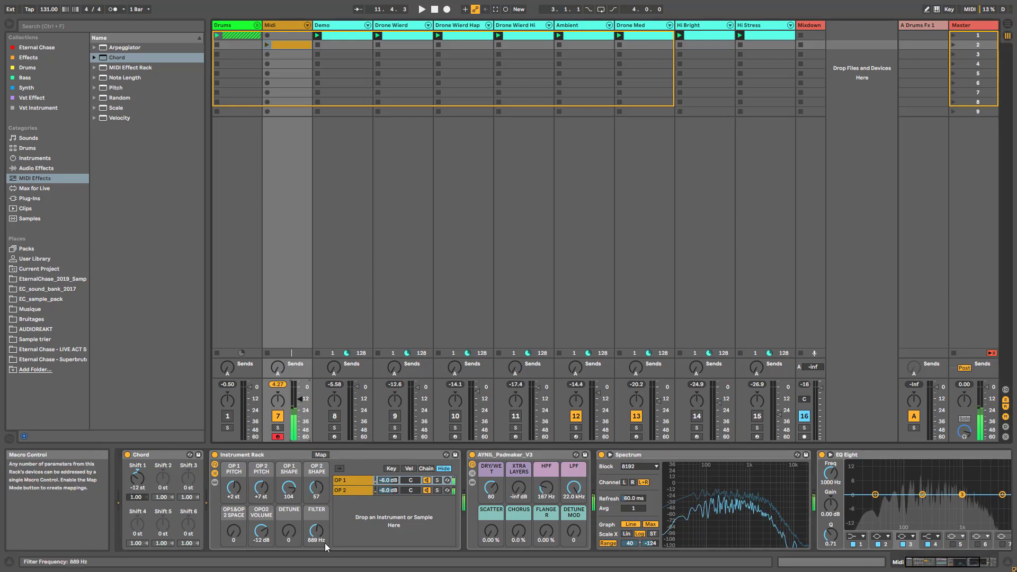
drag(326, 542, 325, 533)
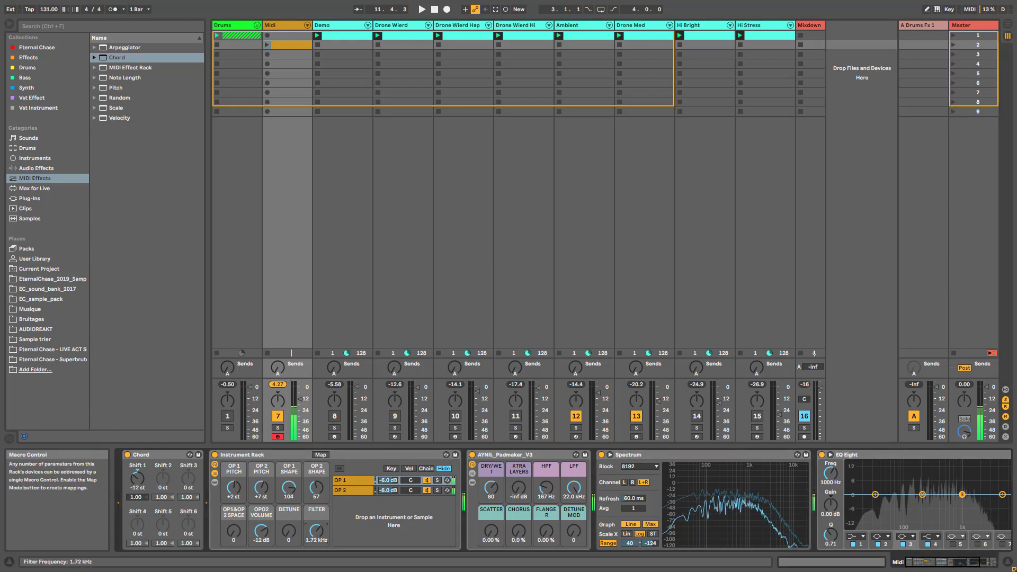
drag(299, 398, 299, 393)
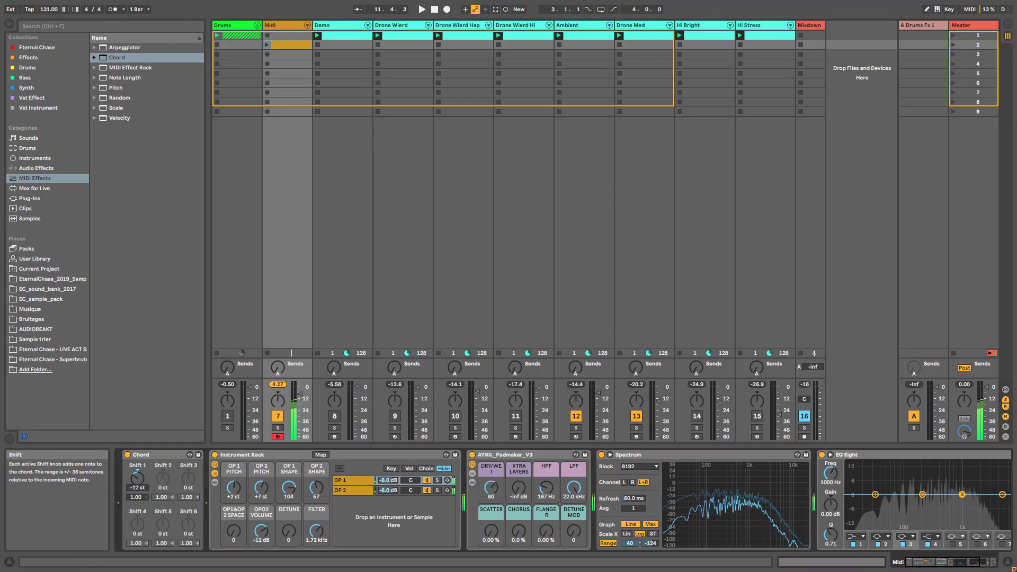
Step: Raise Chord's Shift 1 to +12 st, open the FILTER macro to 4.49 kHz and adjust DETUNE to 73
drag(137, 477, 138, 466)
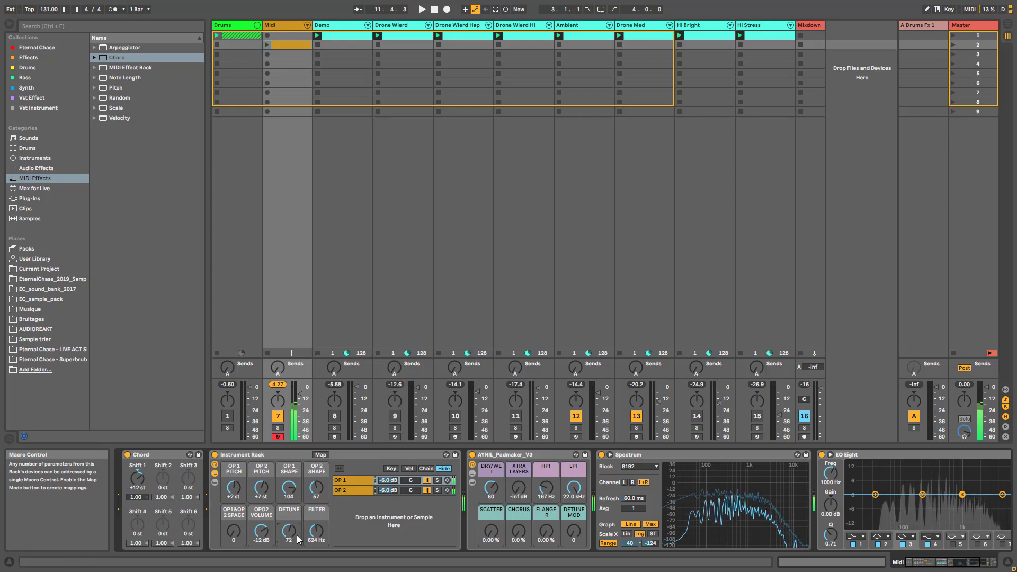
drag(316, 532, 316, 519)
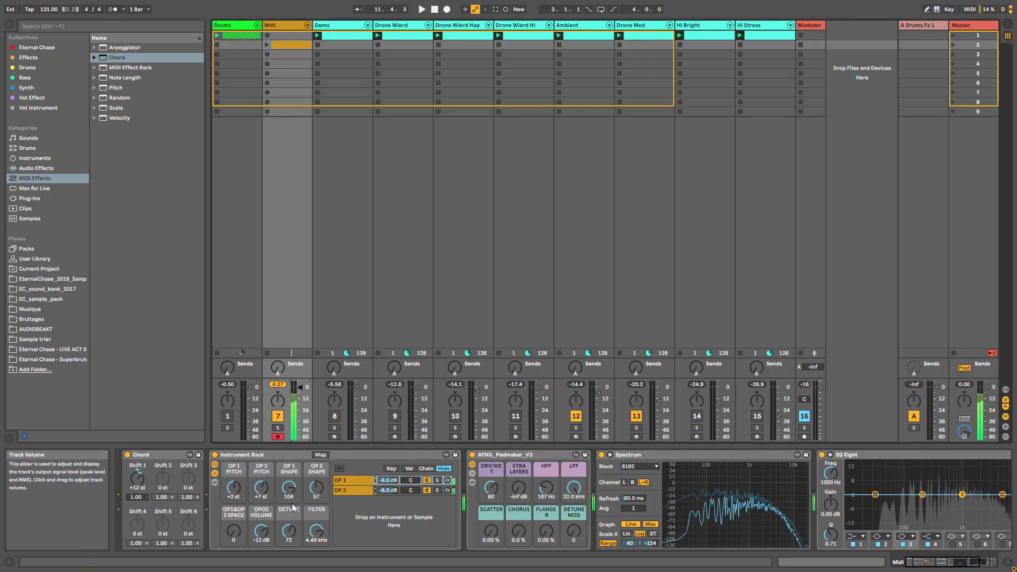
drag(289, 532, 288, 551)
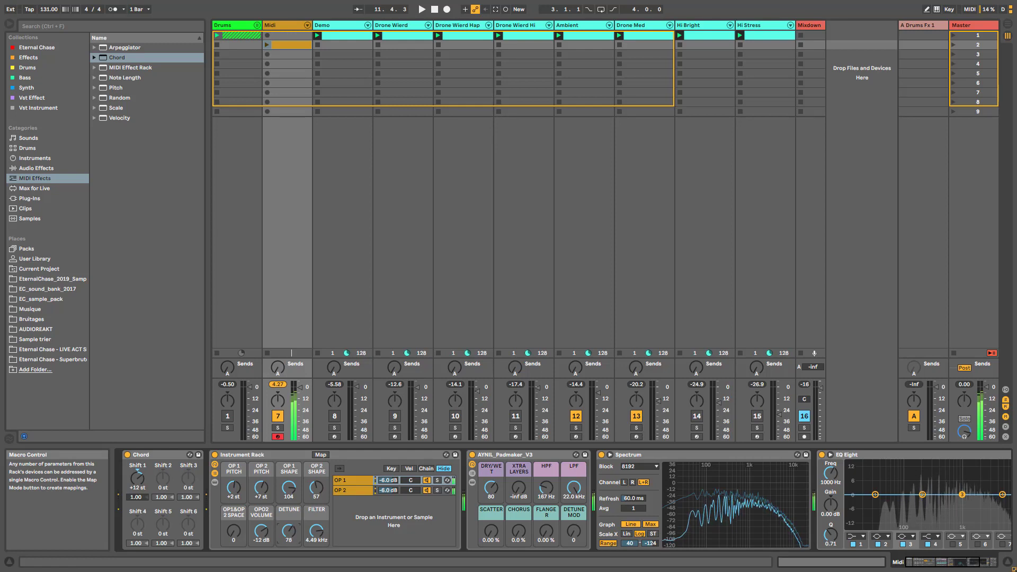
Step: Set the feedback of oscillator A in the OP 1 Operator to 50 % and solo the OP 1 chain
click(358, 490)
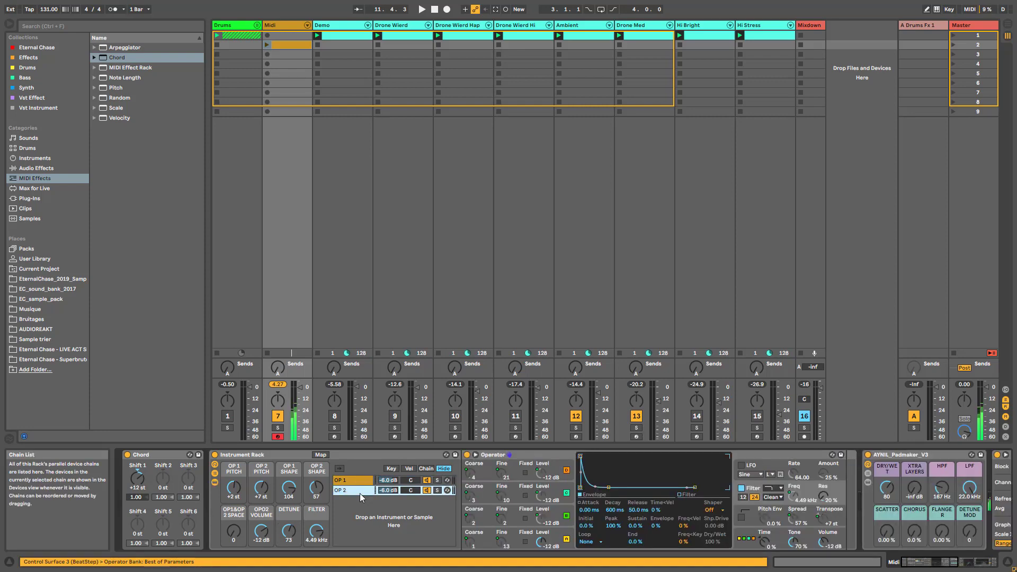
click(358, 484)
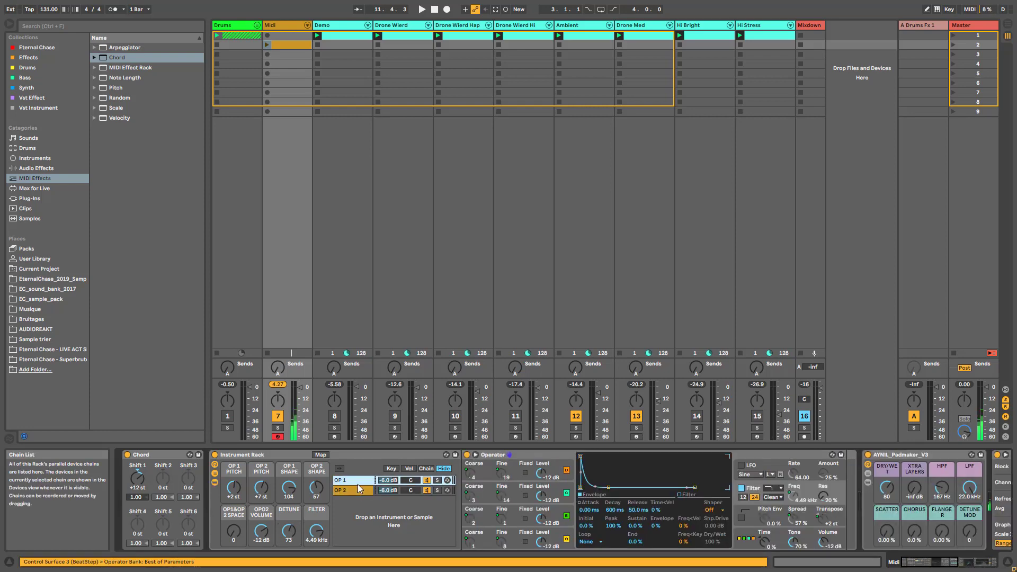
click(549, 543)
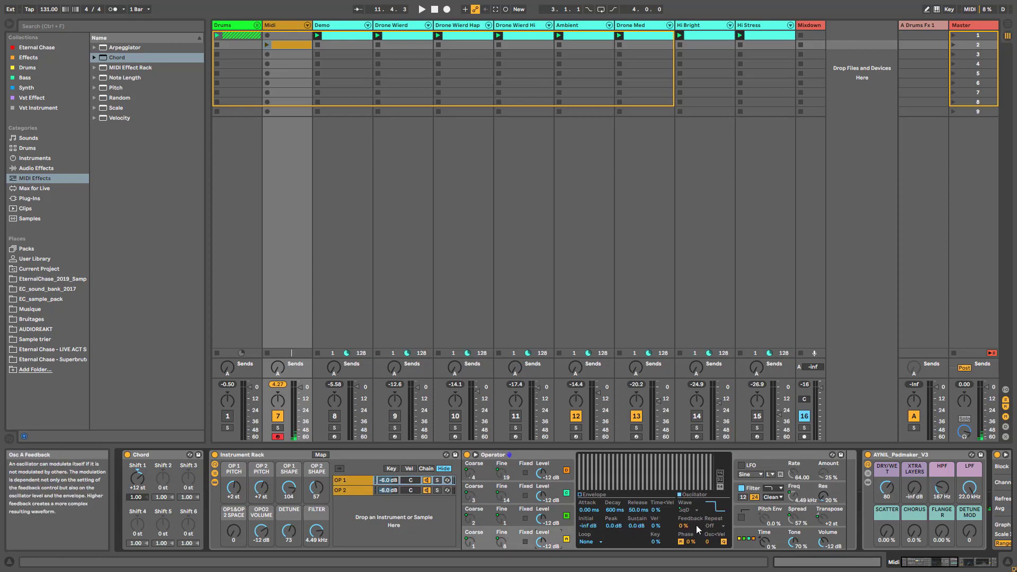
text(50)
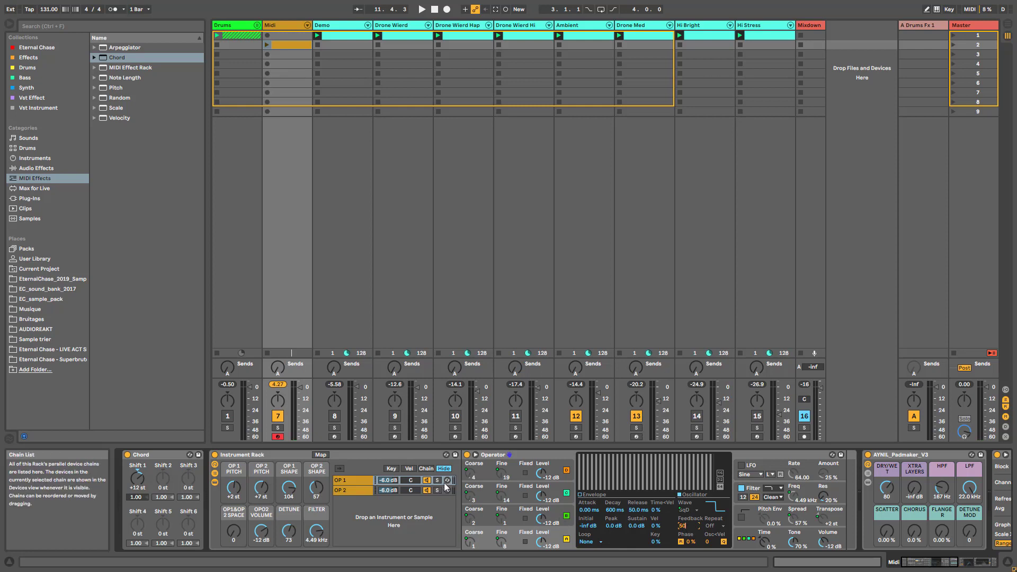
click(438, 480)
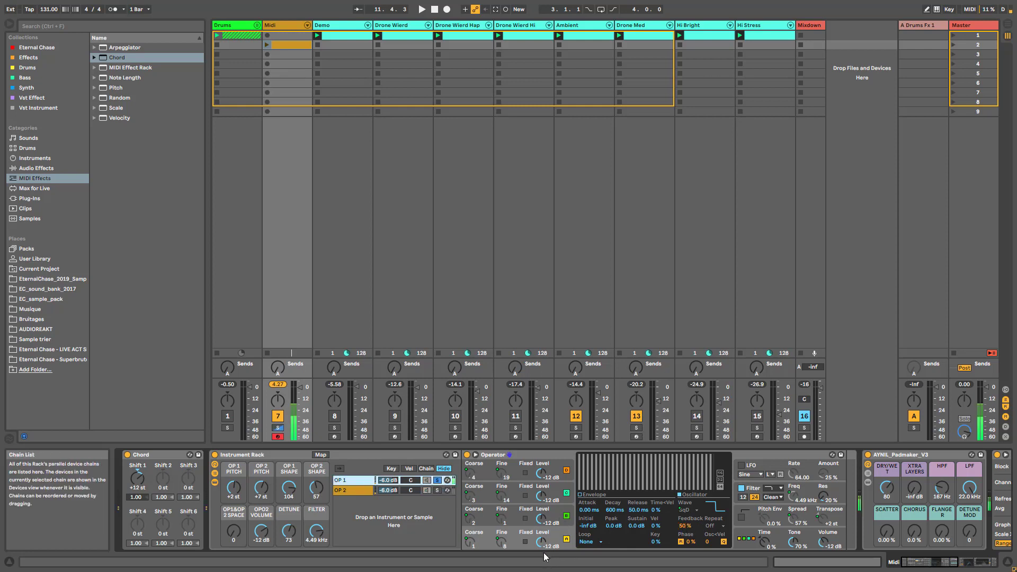
Step: Solo the OP 2 chain instead and turn off oscillators B, C and D in its Operator
click(345, 492)
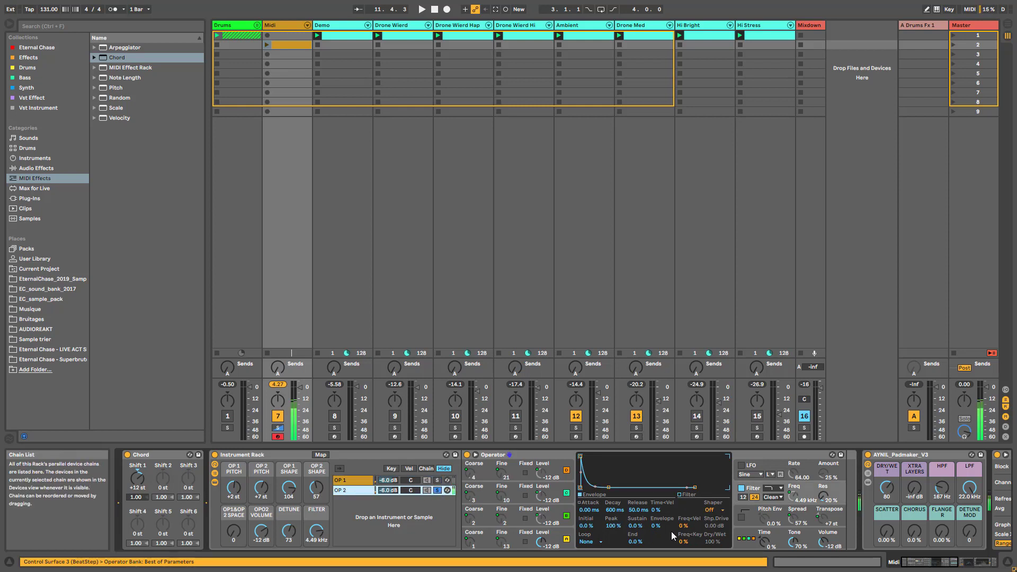
click(546, 537)
click(565, 516)
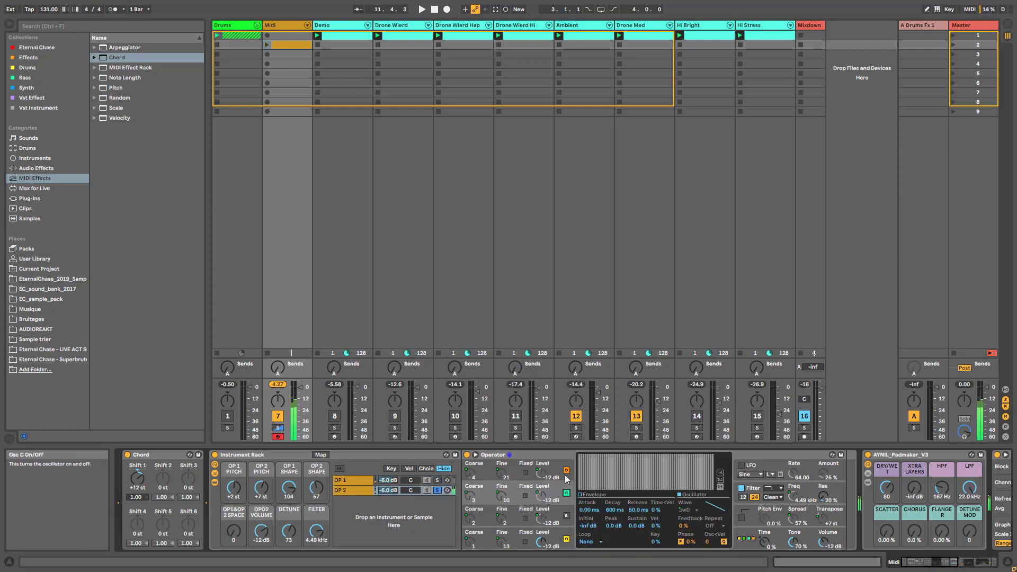
click(566, 470)
click(567, 492)
click(568, 491)
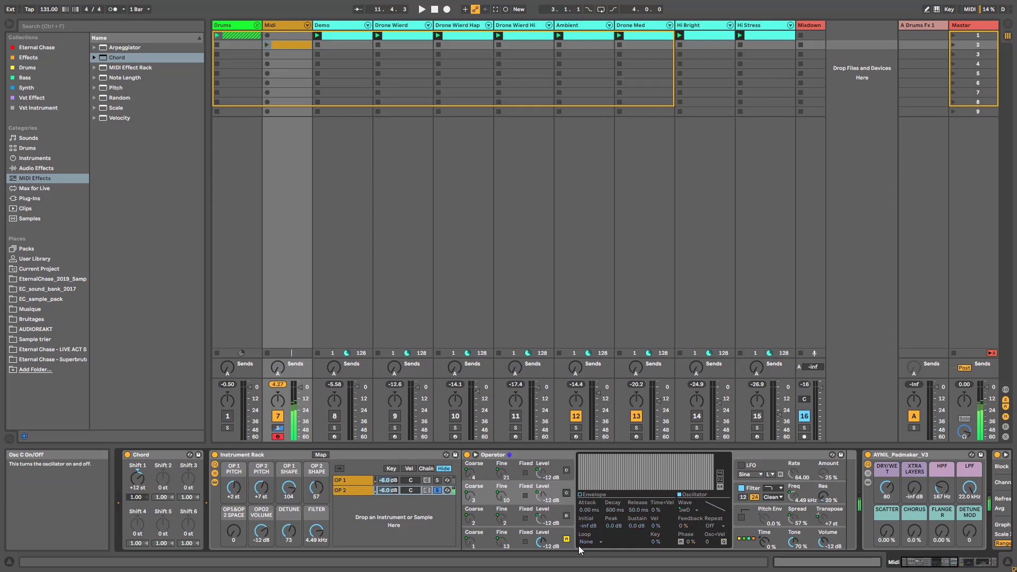
Step: Adjust oscillator A's feedback in OP 2 to 50 %, with Padmaker bypassed and the OP 2 chain volume reset to 0.0 dB
click(556, 536)
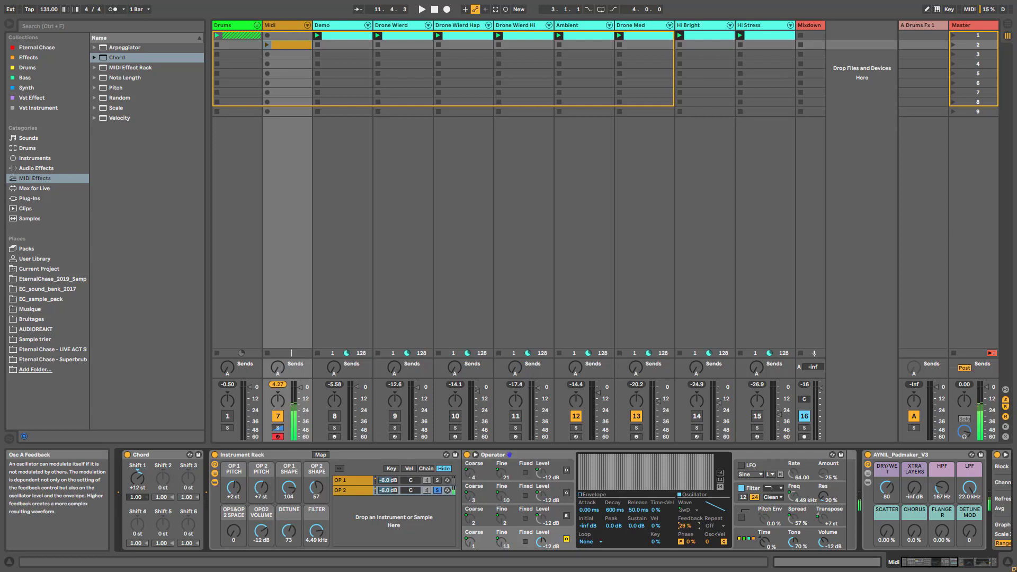
drag(688, 526, 688, 525)
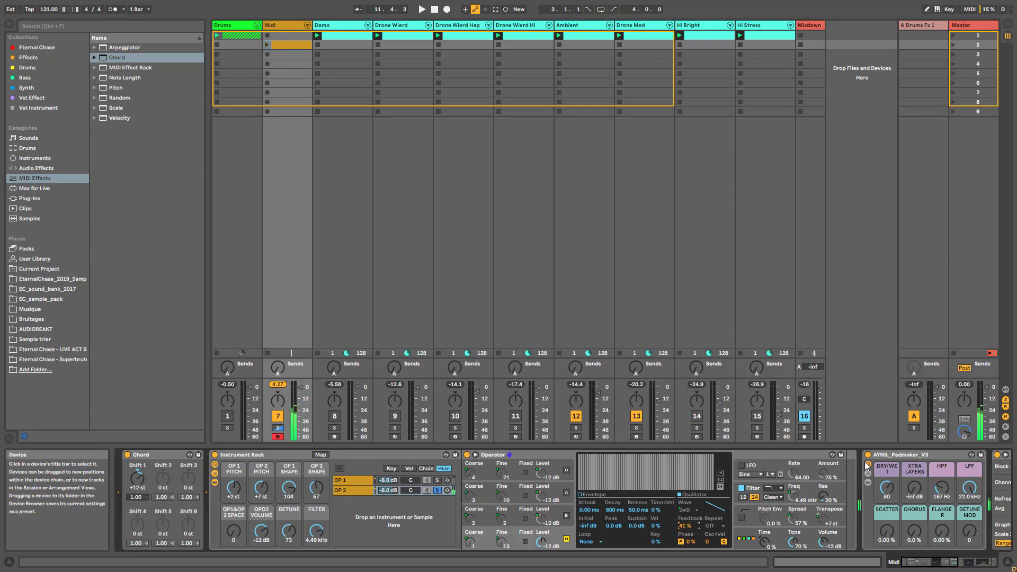
click(867, 455)
double_click(392, 490)
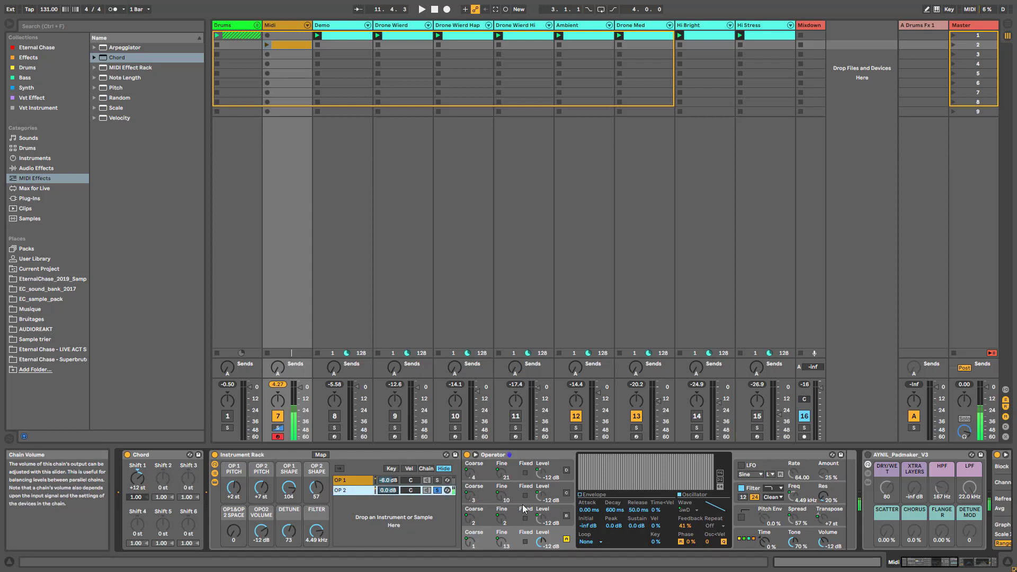
drag(688, 526, 687, 520)
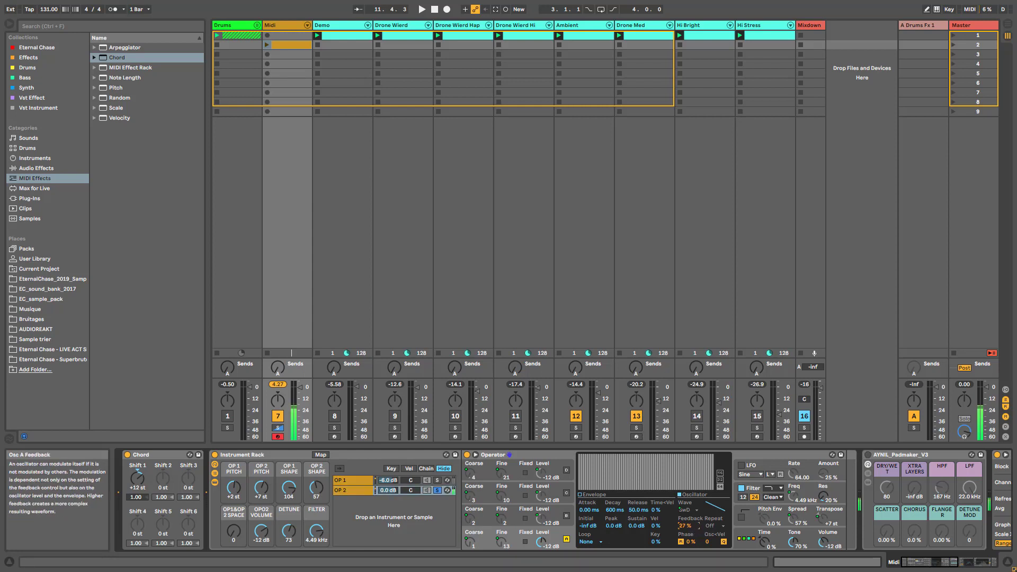
drag(686, 527, 686, 526)
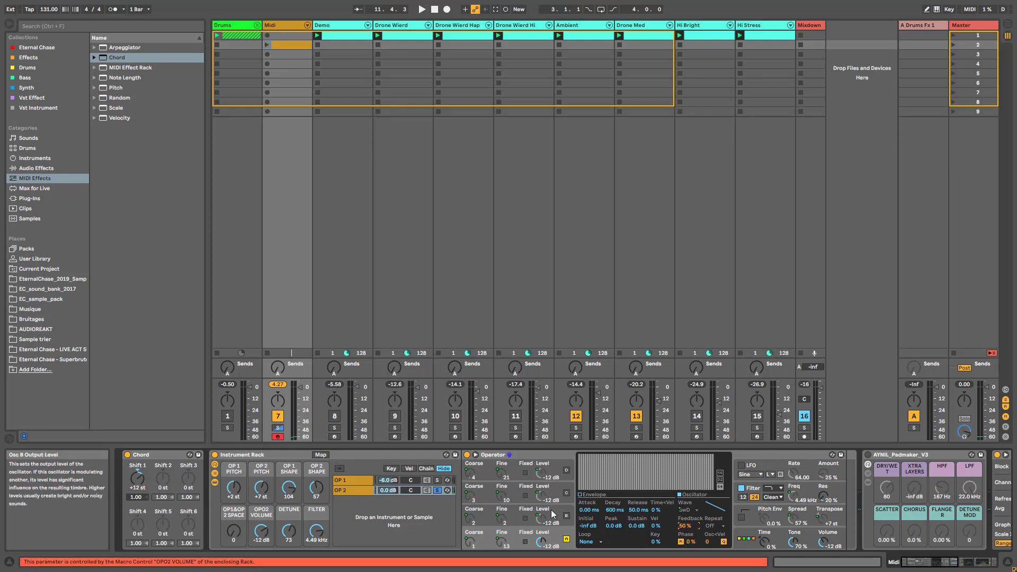
Step: Turn oscillators B, C and D of OP 2 back on and set the feedback of each to 50 %
click(567, 516)
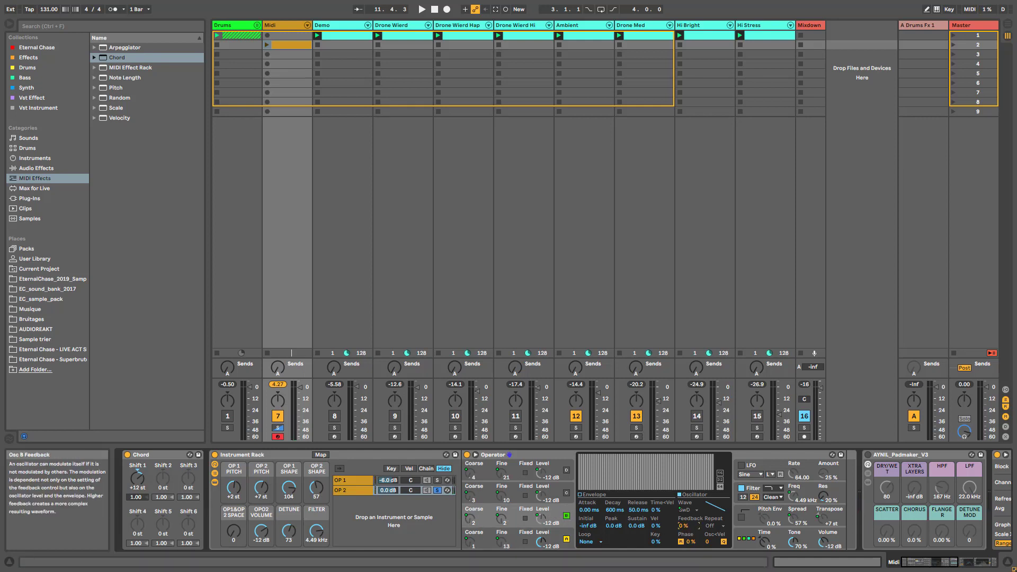
drag(687, 528, 687, 523)
click(566, 493)
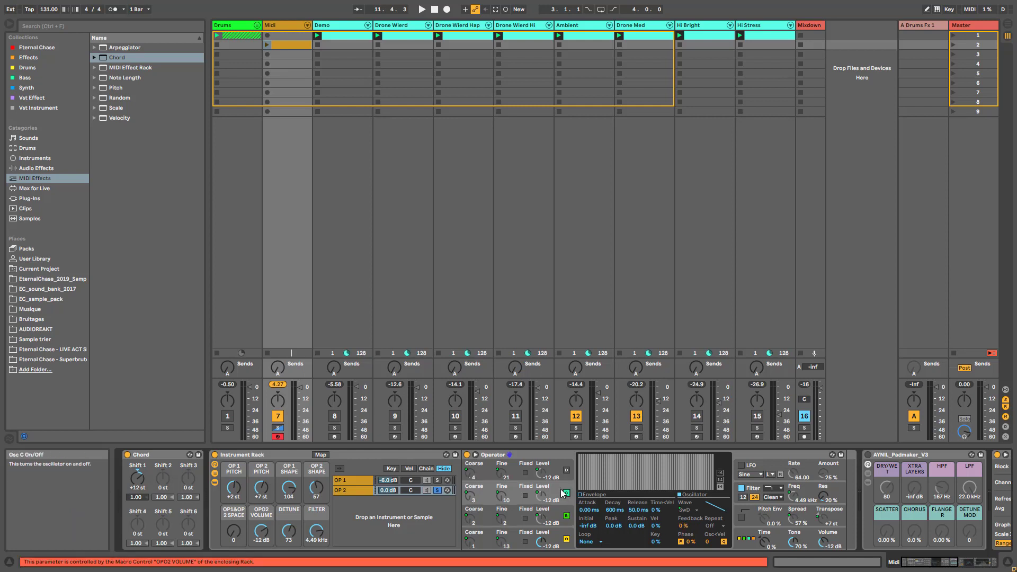
key(Return)
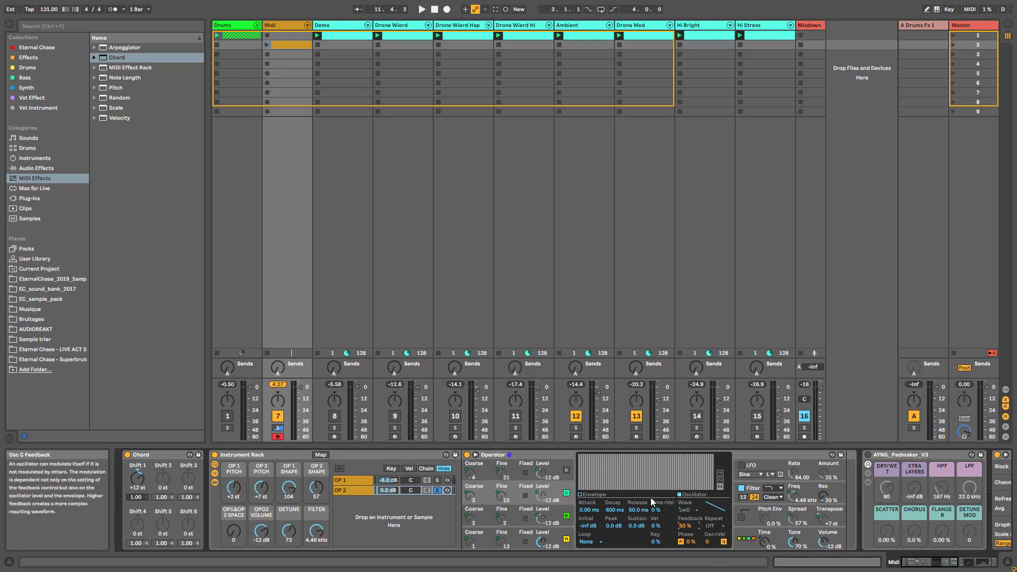
click(566, 471)
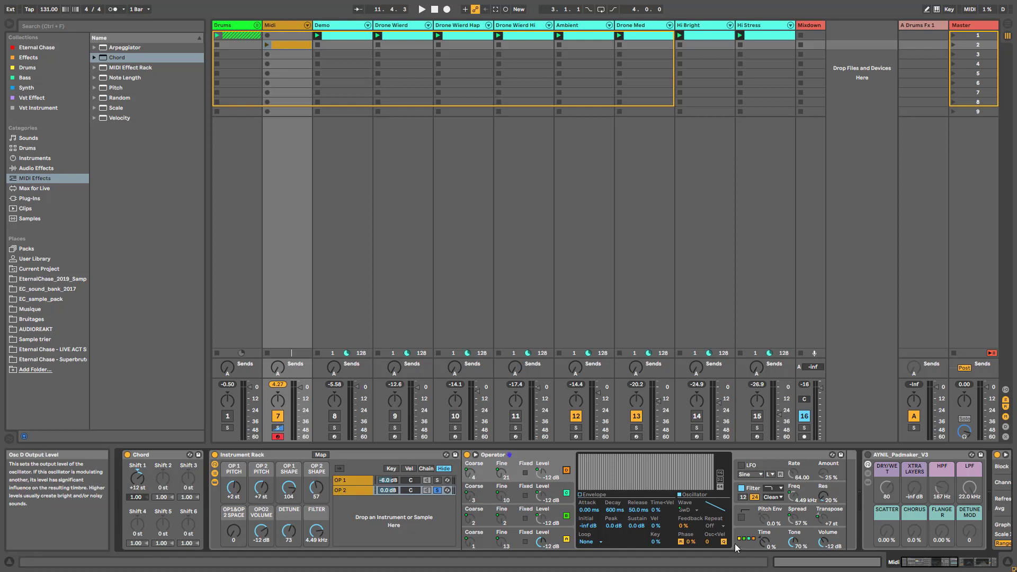
click(684, 526)
text(50)
key(Return)
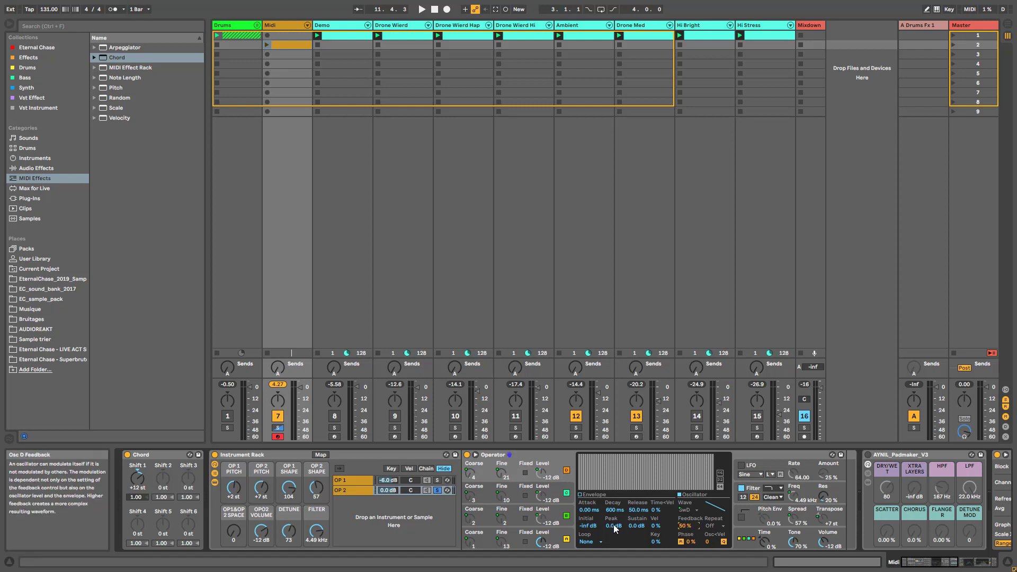
Step: Enable the OP 2 LFO, route destination B to OSC Feedback, and make it tempo-synced with rate 4 and amount 77 %
click(754, 472)
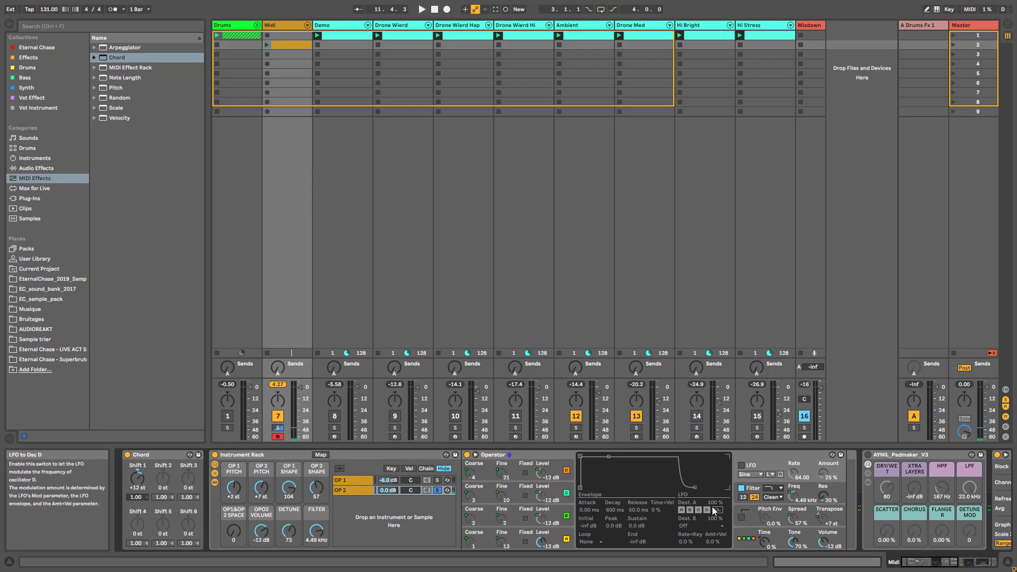
click(741, 465)
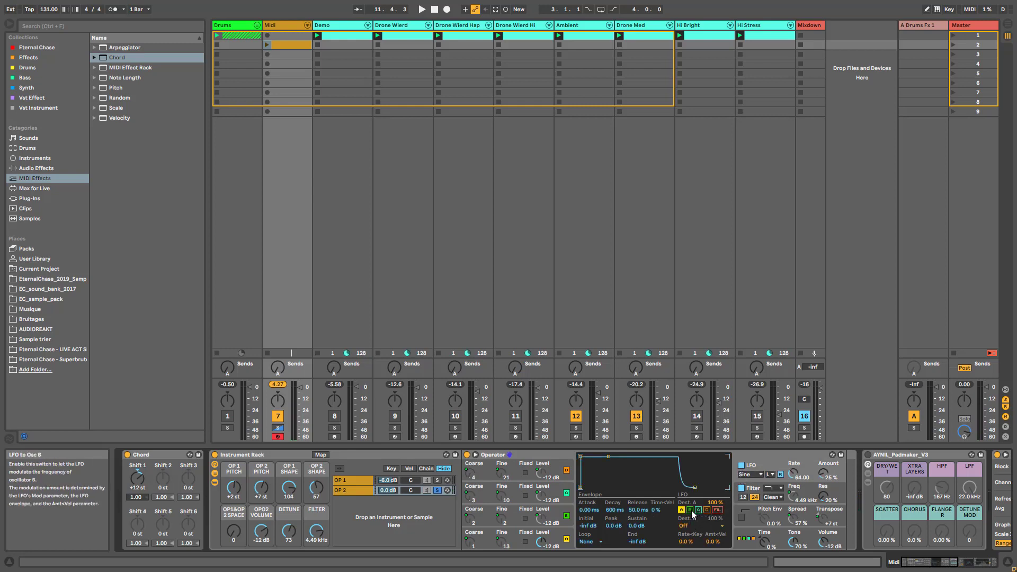
click(712, 527)
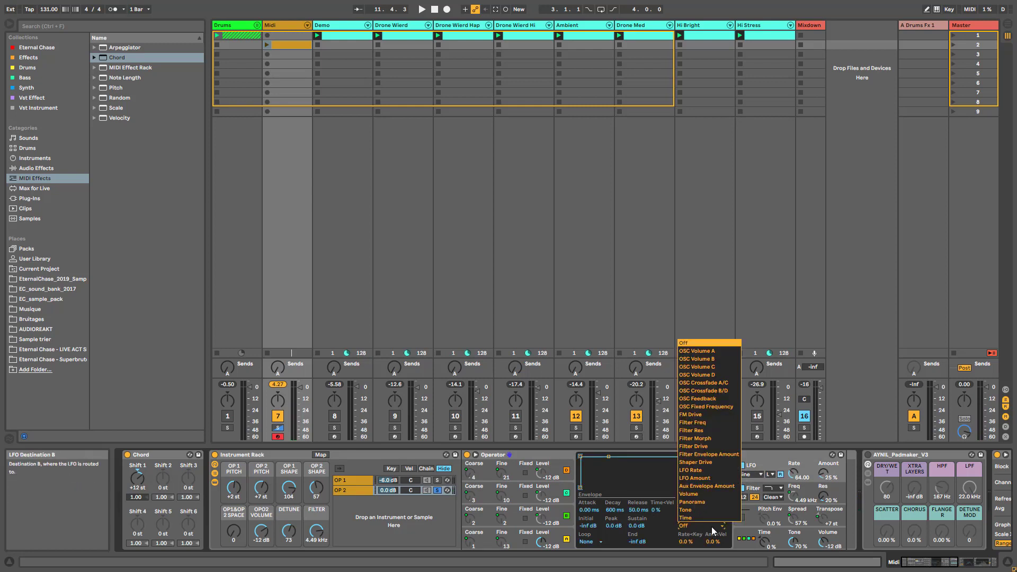
click(714, 401)
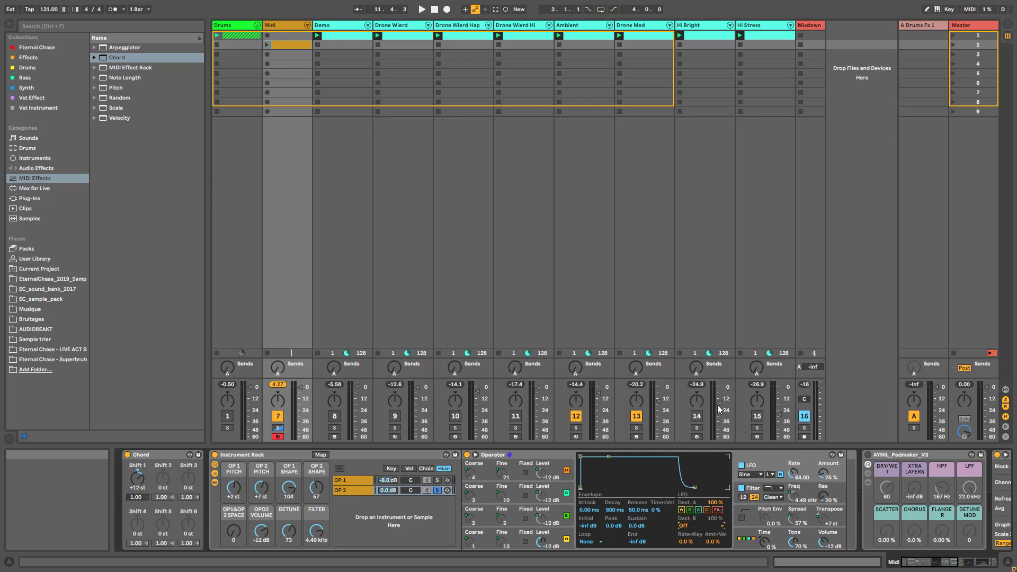
click(771, 474)
click(779, 500)
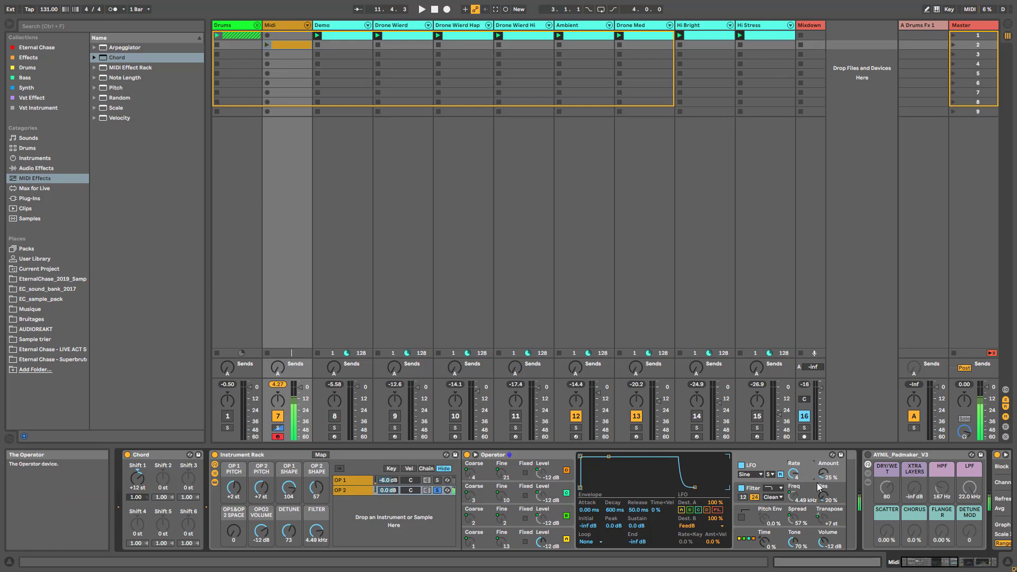
drag(823, 473, 823, 466)
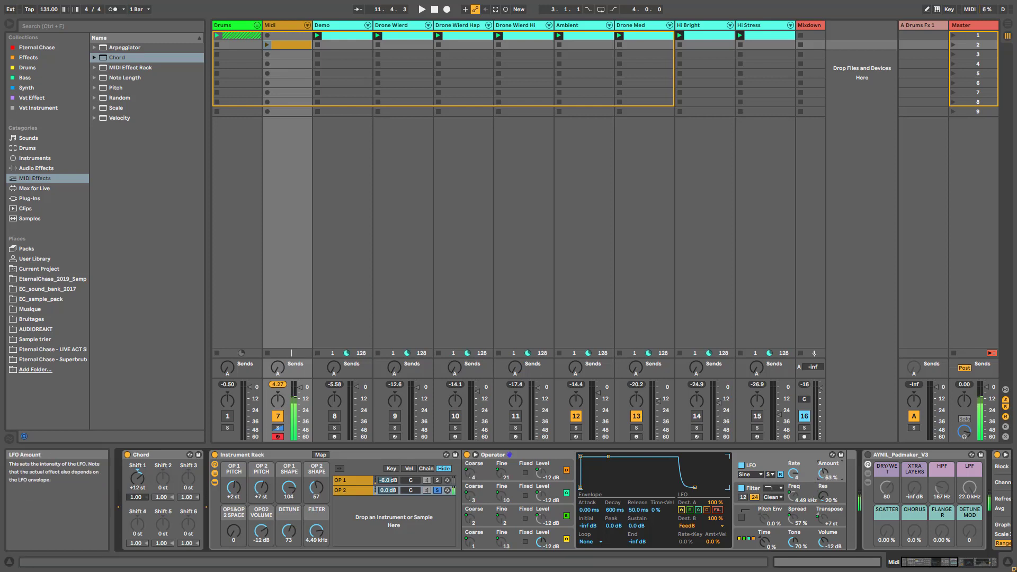
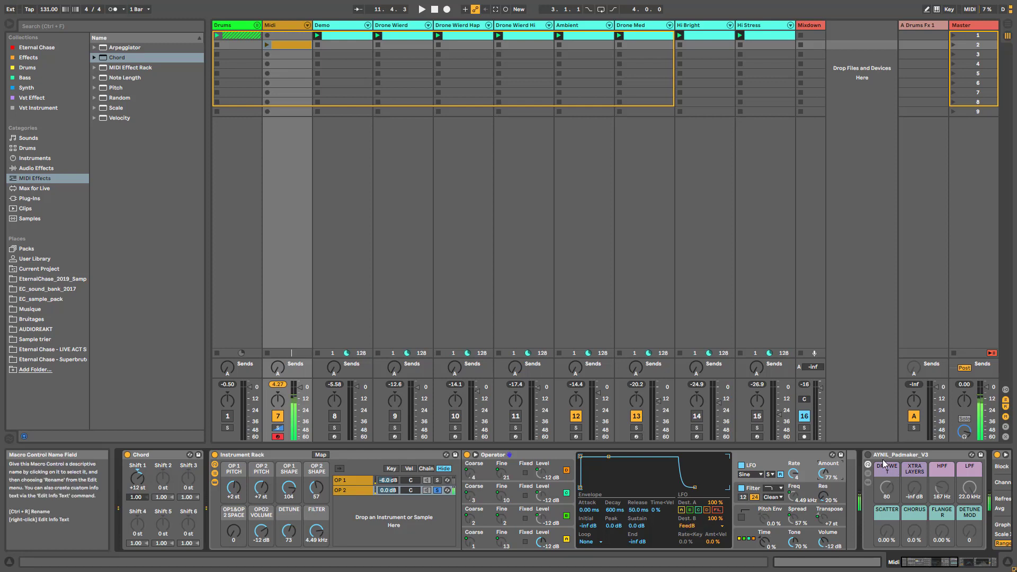
Step: Compare the sound with Padmaker on and off, and set the OP 2 LFO rate to 1/16 and amount to 100 %
click(868, 455)
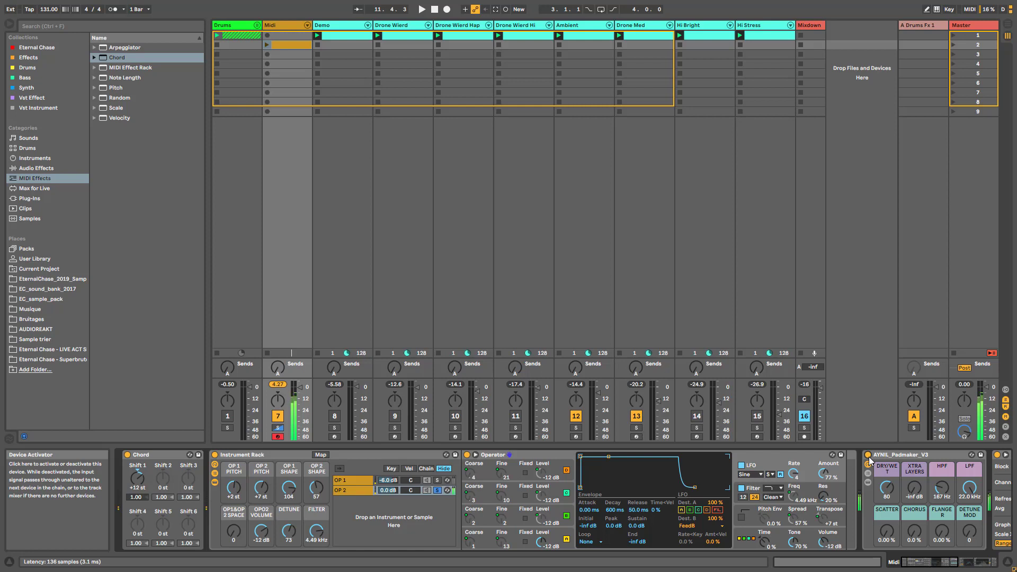
click(869, 457)
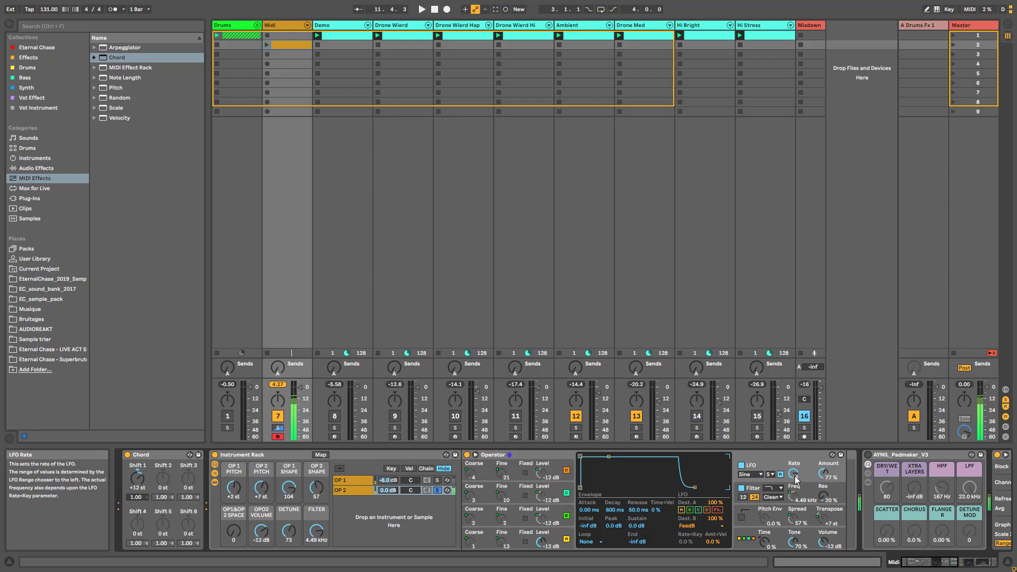
drag(795, 479, 795, 479)
click(823, 474)
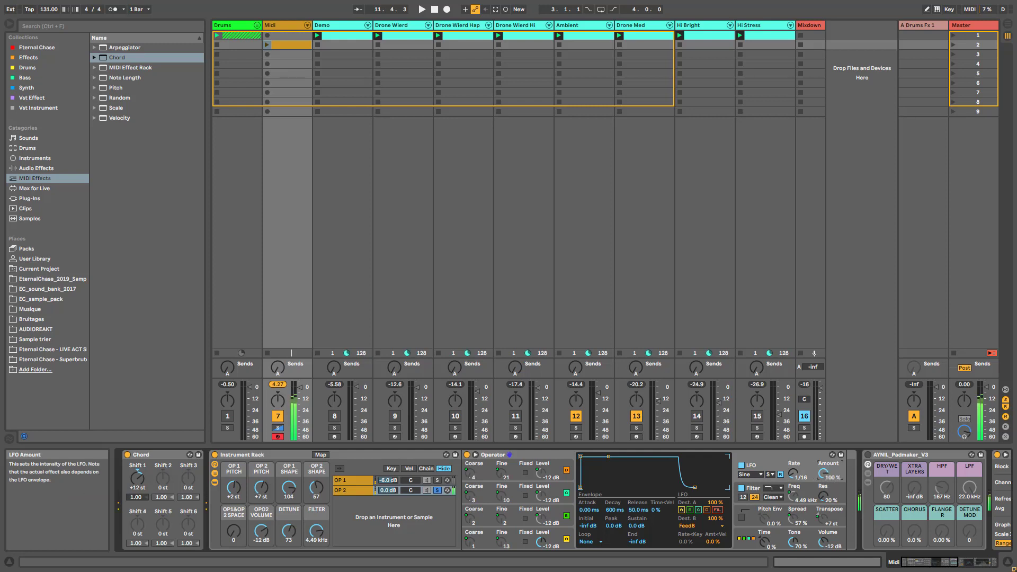
Step: Reactivate Padmaker, sweep the FILTER macro down and back to 4.49 kHz, and set the OP 2 LFO rate to 4
click(868, 455)
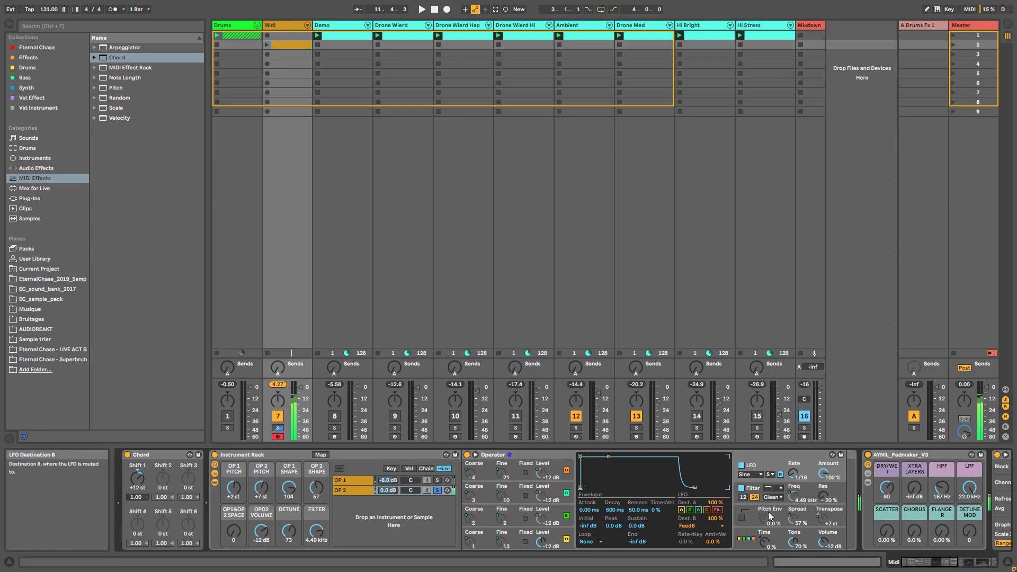
click(791, 488)
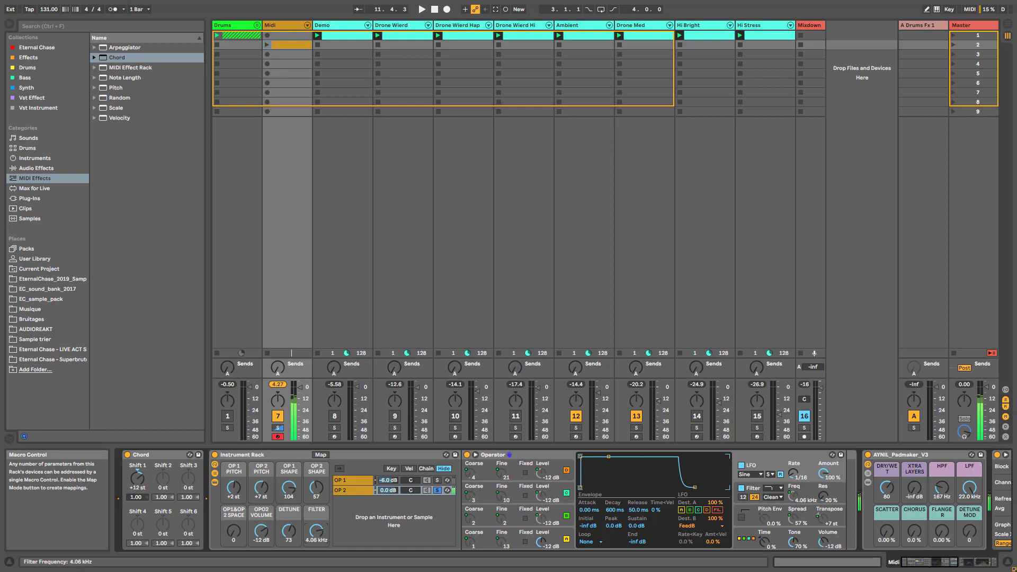
drag(317, 531, 316, 541)
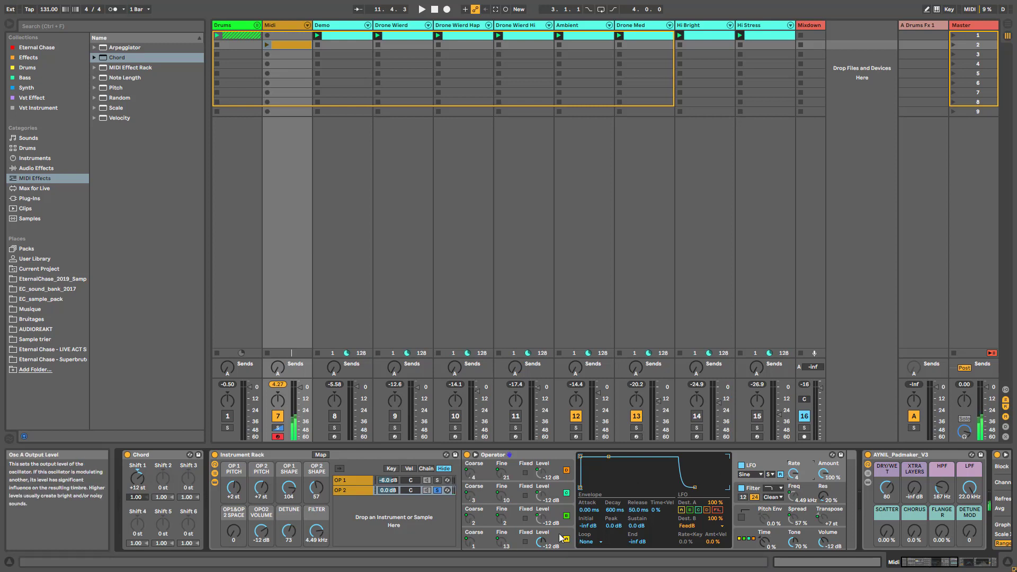
Step: Unsolo the OP 2 chain and enable the LFO in the OP 1 Operator
click(354, 481)
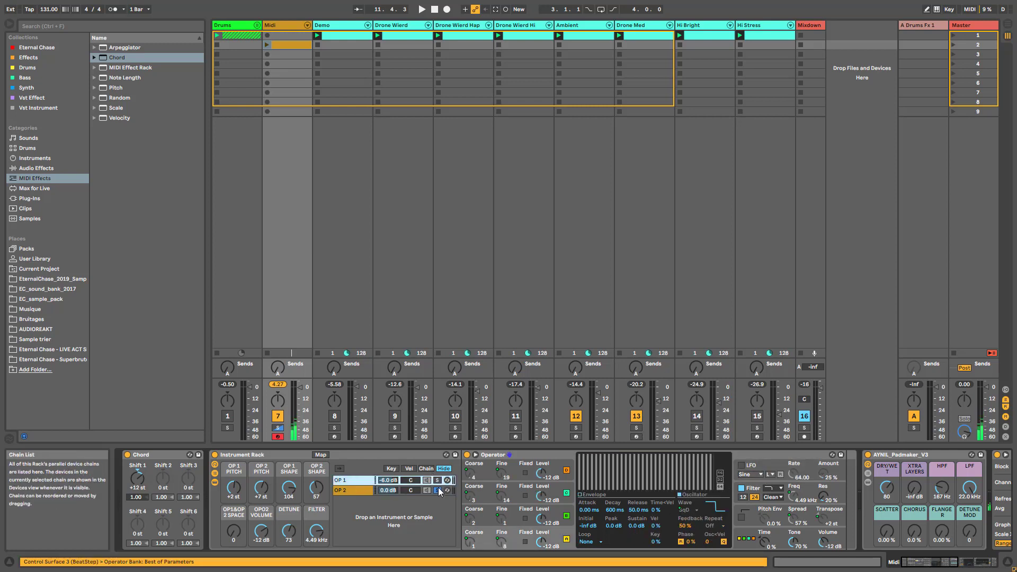
click(438, 491)
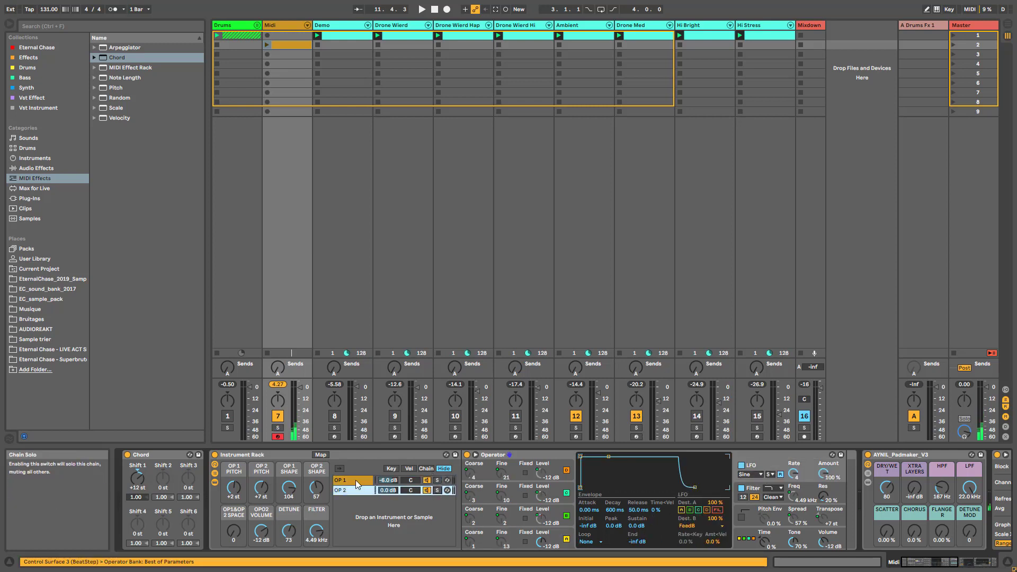
click(742, 466)
Step: Set the feedback of all four oscillators in the OP 1 Operator to 50 %
click(543, 541)
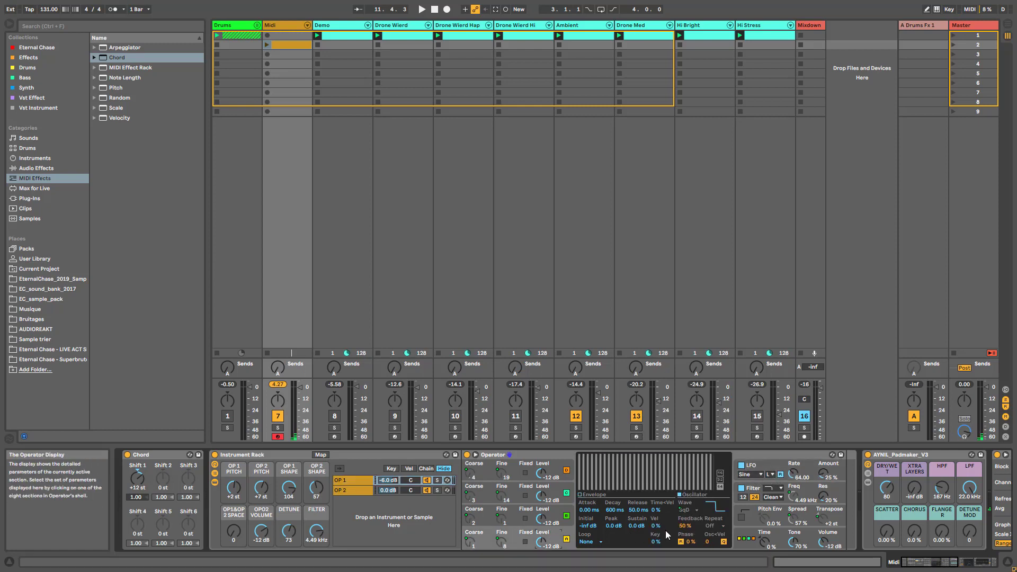
click(542, 519)
click(684, 528)
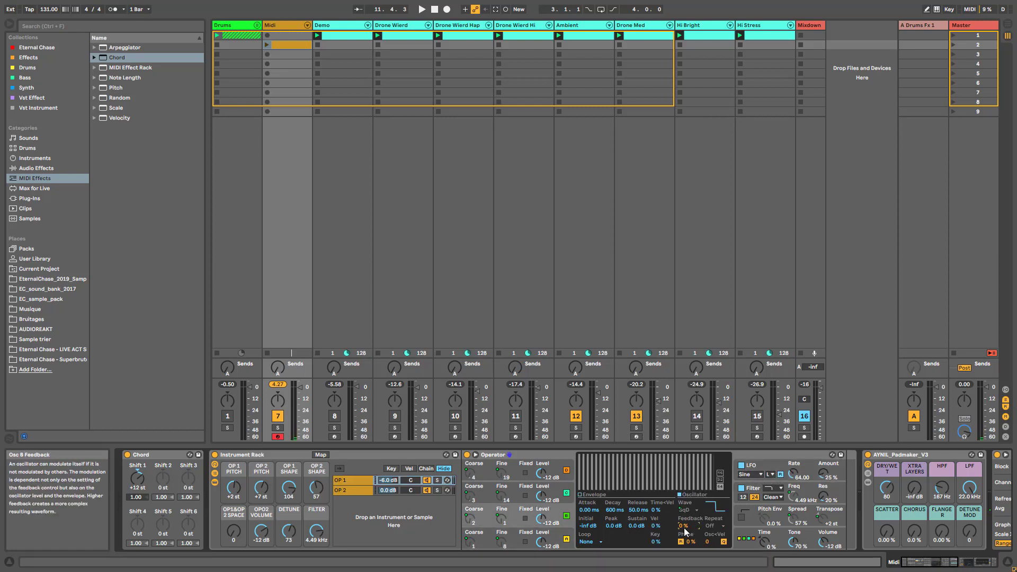
text(50)
click(554, 493)
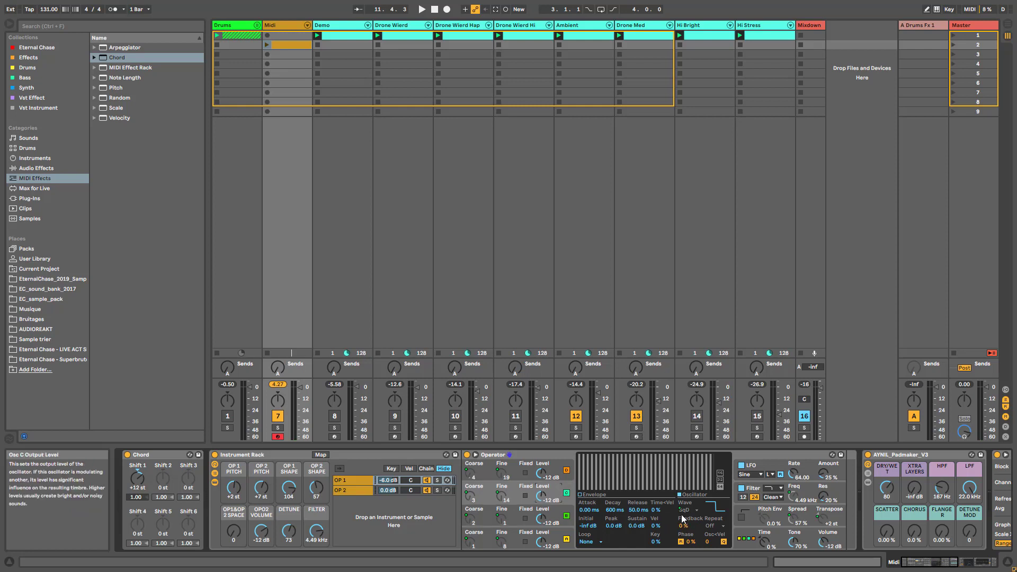
click(685, 526)
text(50)
click(557, 470)
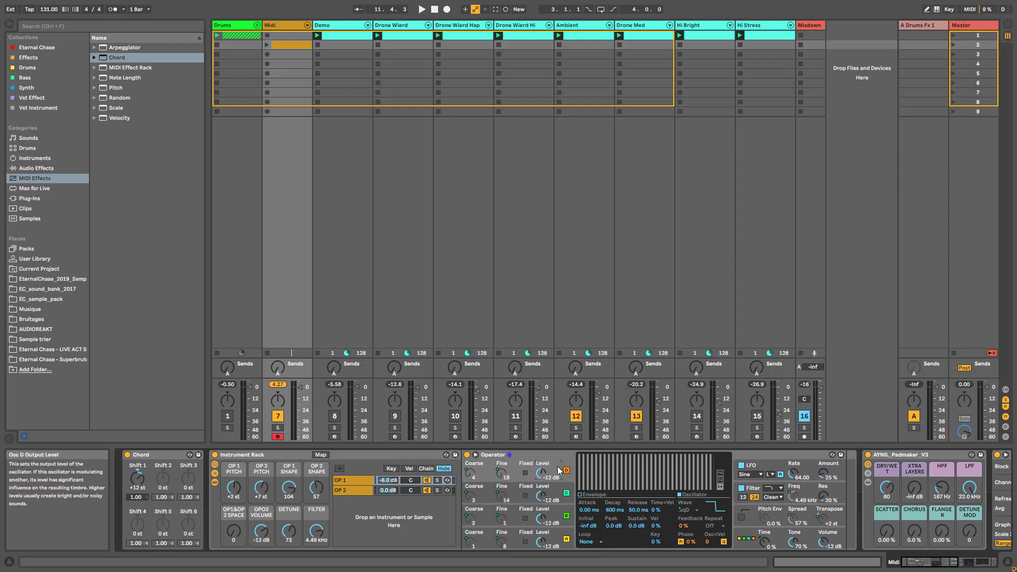
click(679, 525)
text(50)
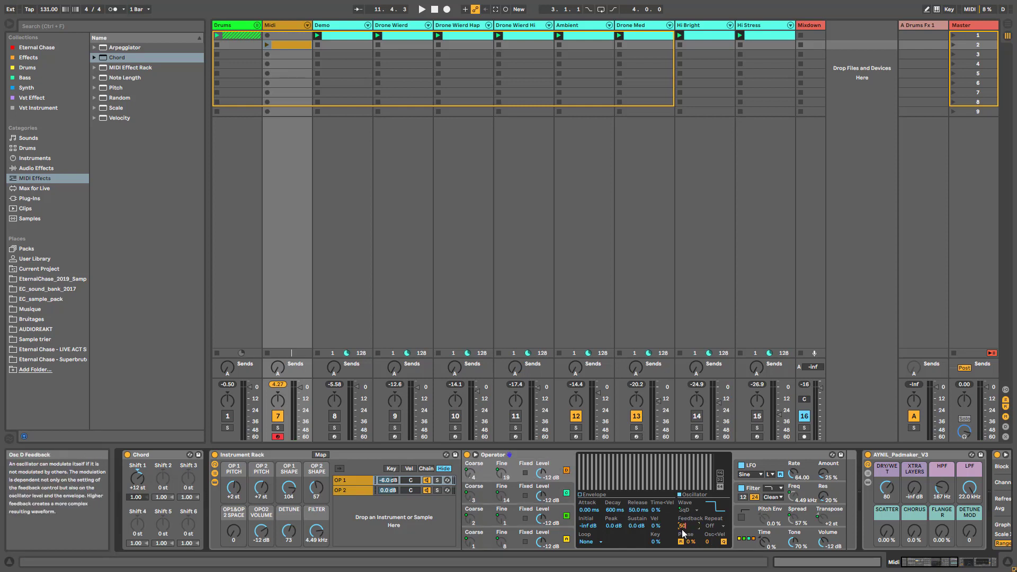
click(503, 542)
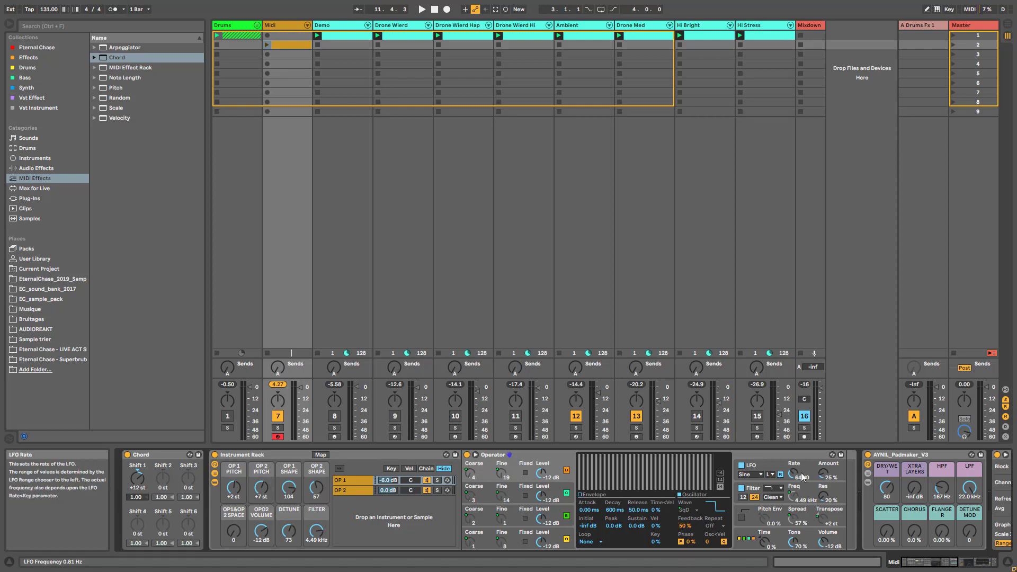
Step: Make the OP 1 LFO tempo-synced with rate 4 and amount 59 %
click(770, 474)
click(771, 502)
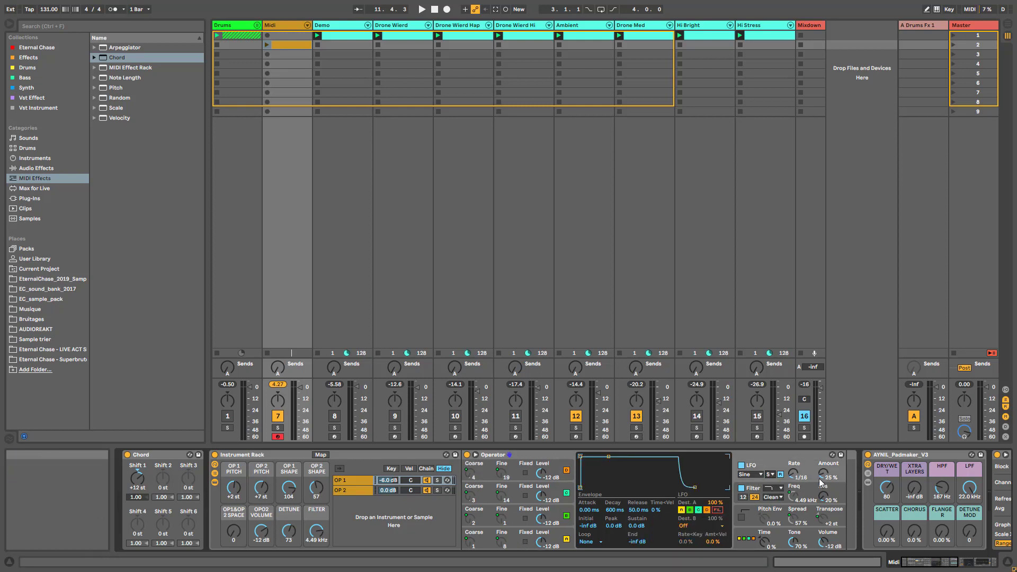
drag(798, 477, 798, 440)
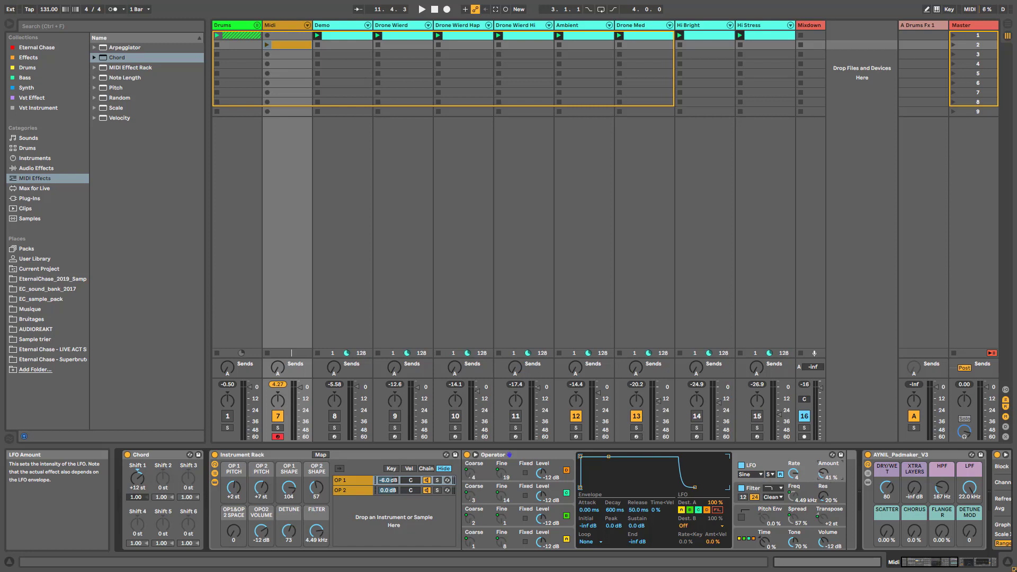
mouse_move(822, 473)
mouse_down()
mouse_move(822, 464)
mouse_move(823, 476)
mouse_up()
Step: Switch the OP 1 LFO routing to oscillators A to D off and back on to compare the sound
click(706, 511)
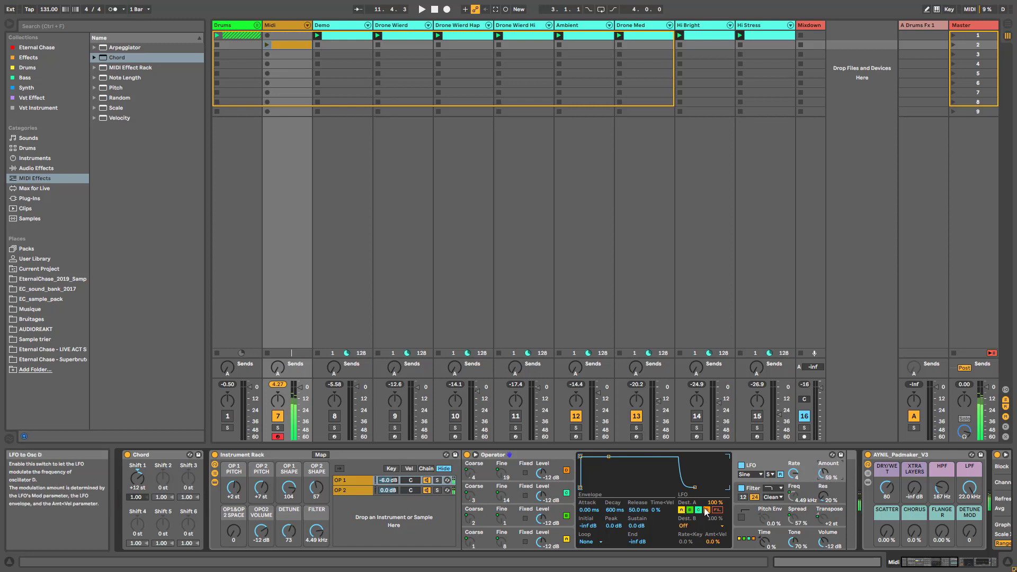
click(690, 510)
click(683, 511)
click(698, 511)
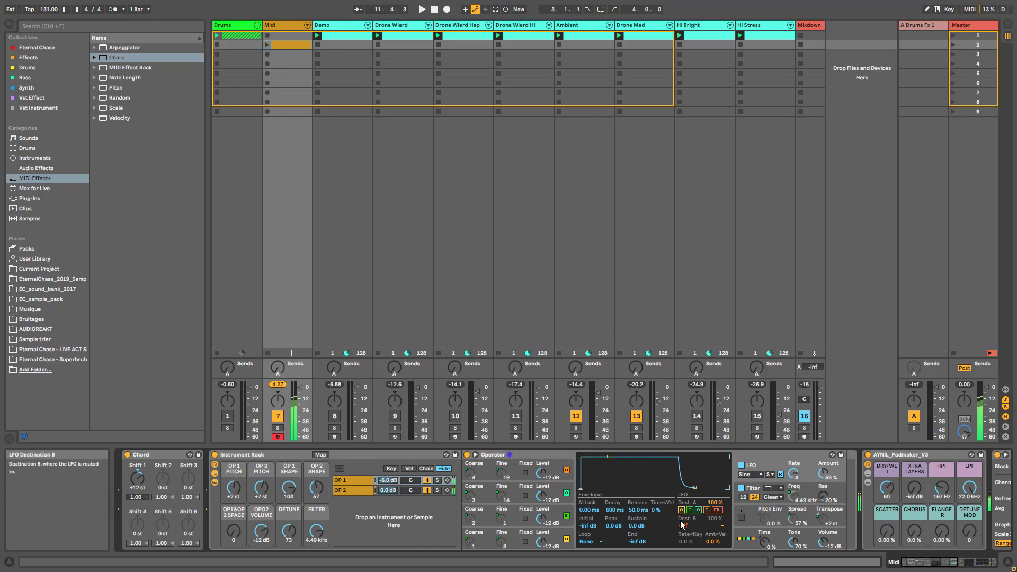
click(683, 511)
click(696, 511)
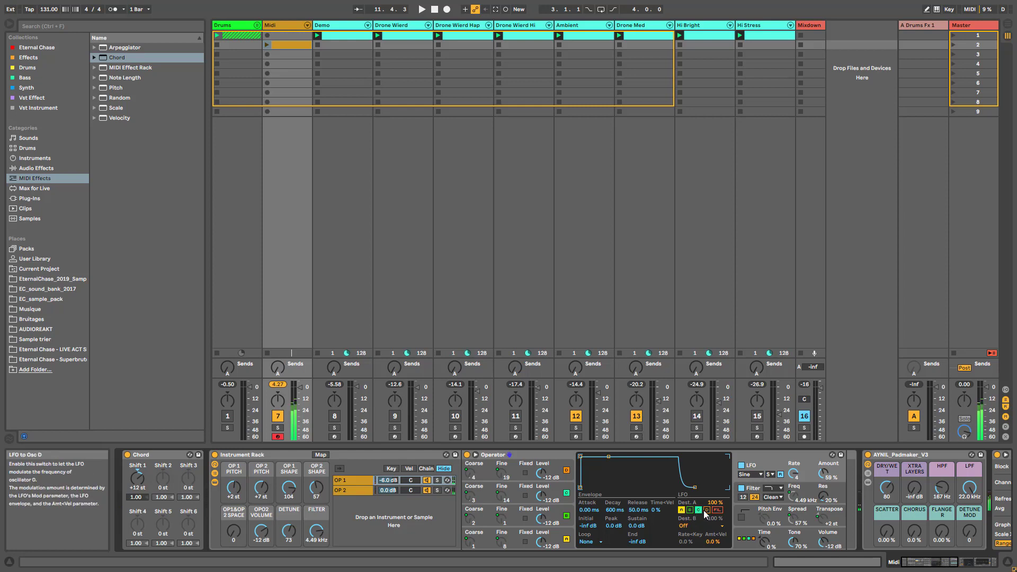
click(705, 511)
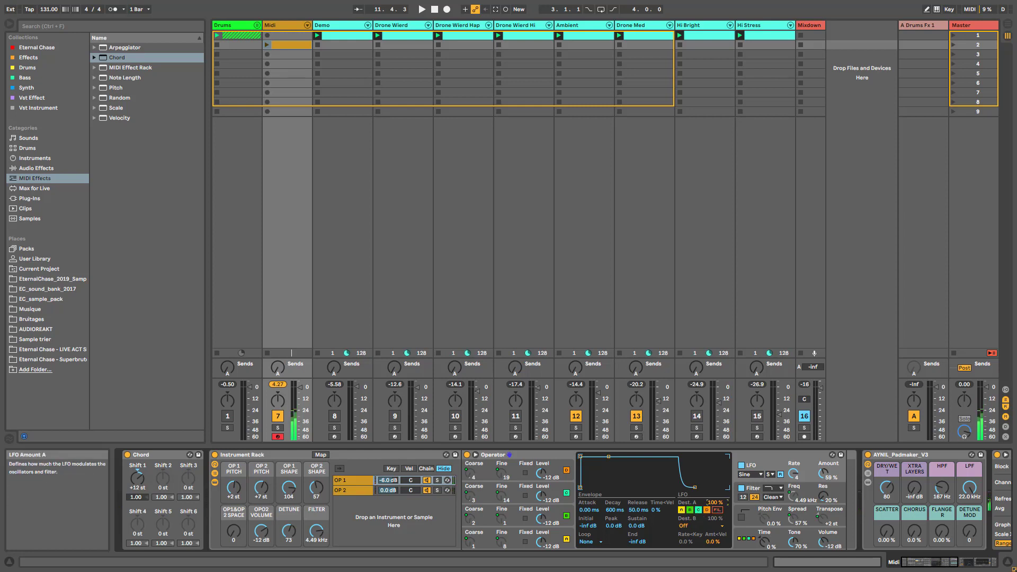
Step: Set the OP 1 LFO's destination A amount to 0 % and switch off its routing to oscillators A, B and C
drag(715, 503, 715, 555)
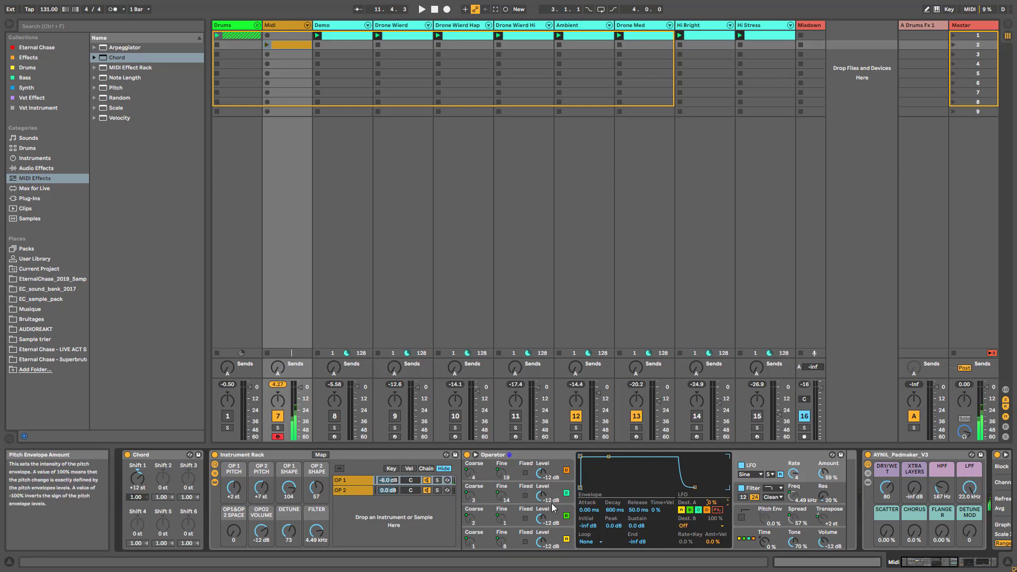
click(683, 513)
click(691, 511)
click(699, 510)
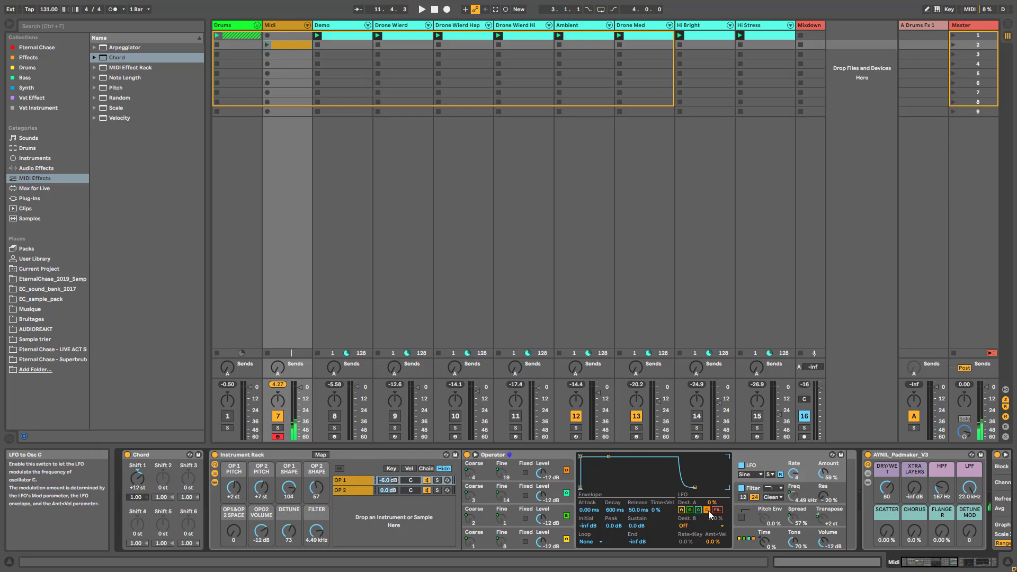
Step: Route destination B of the OP 1 LFO to OSC Feedback and lower the FILTER macro to 804 Hz
click(695, 525)
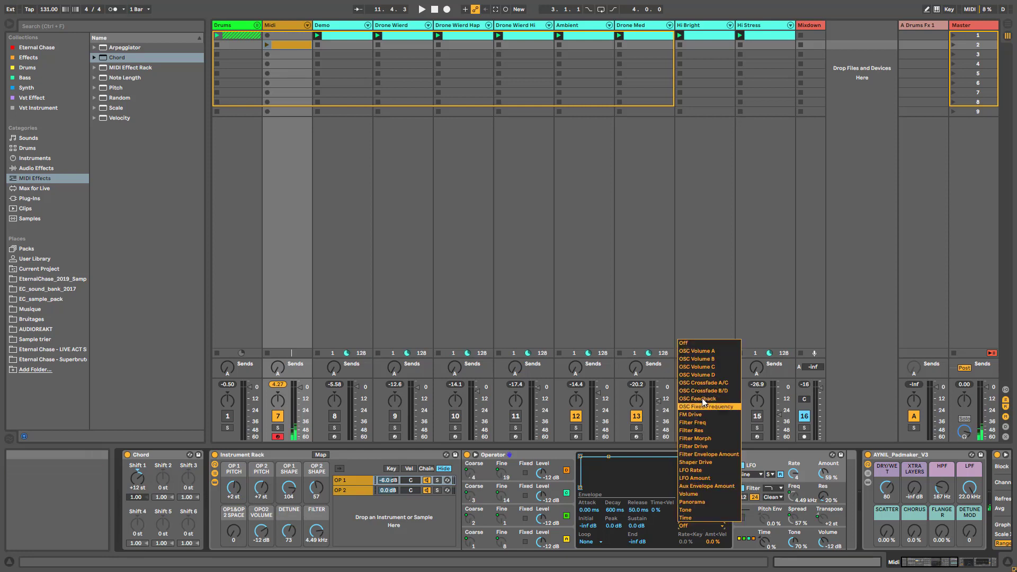
click(707, 398)
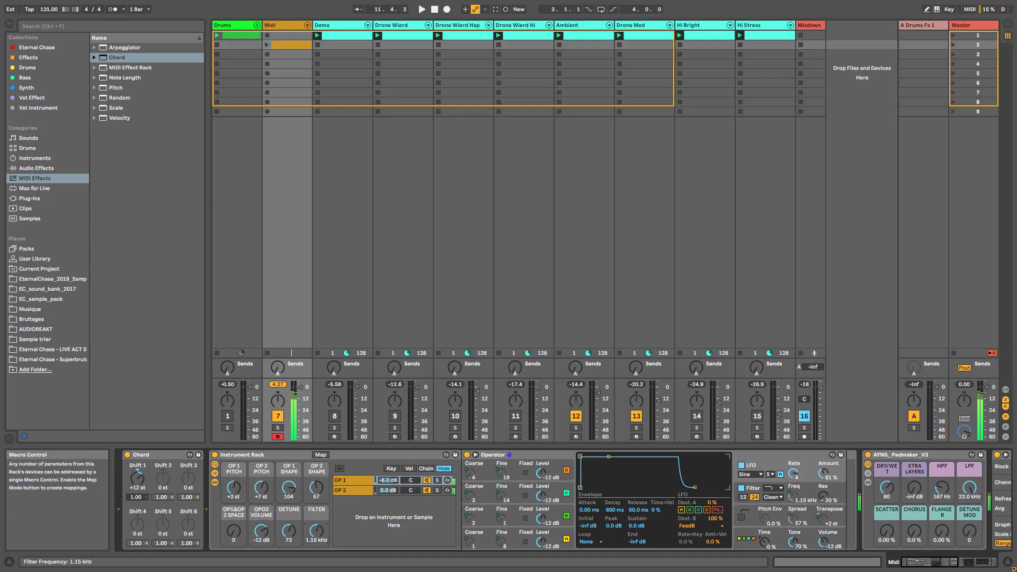
drag(316, 530, 316, 535)
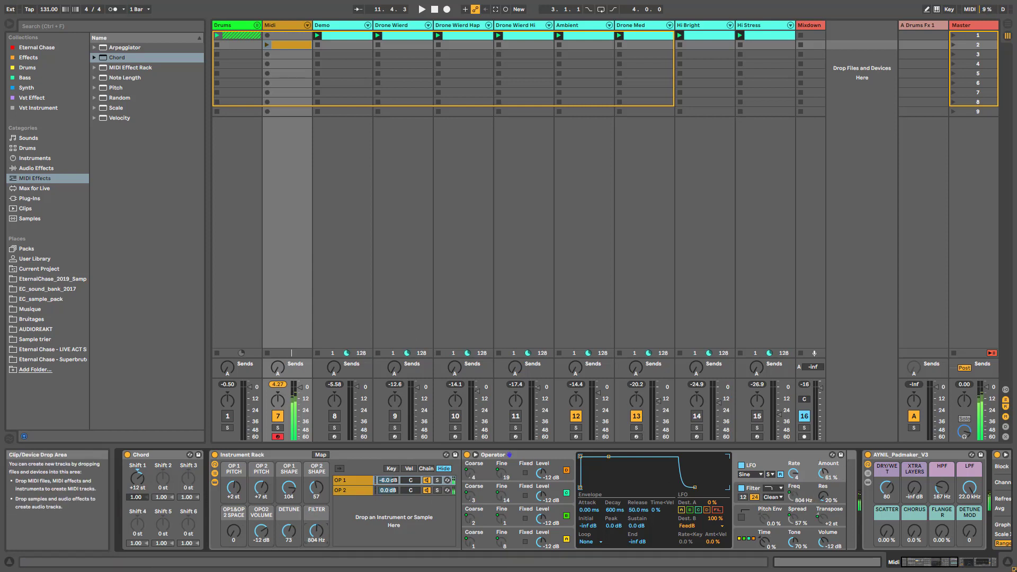
Step: Insert AYNIL_DetuneFx from the Synth collection between the Instrument Rack and AYNIL_Padmaker_V3
click(26, 91)
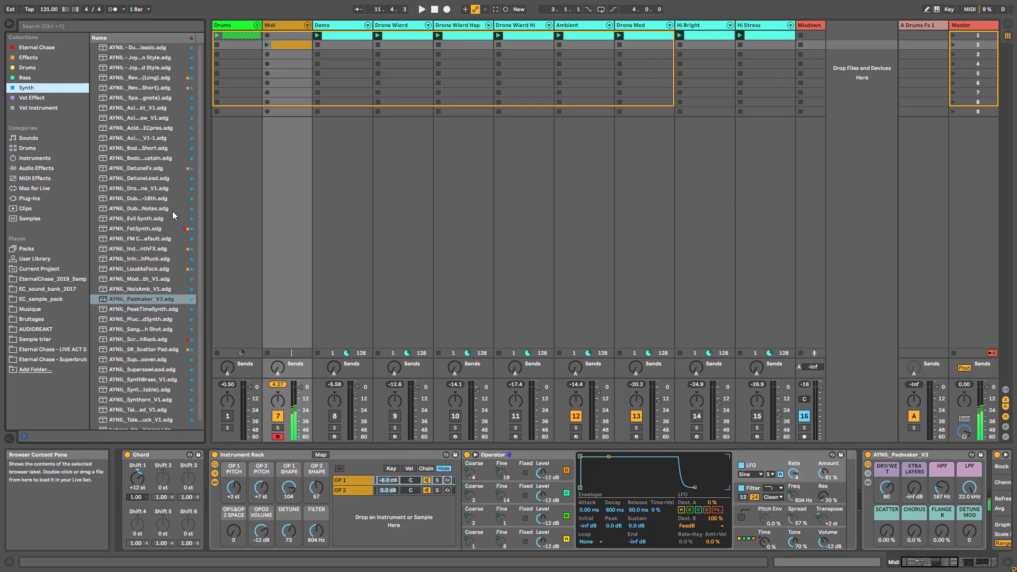
drag(208, 197, 294, 197)
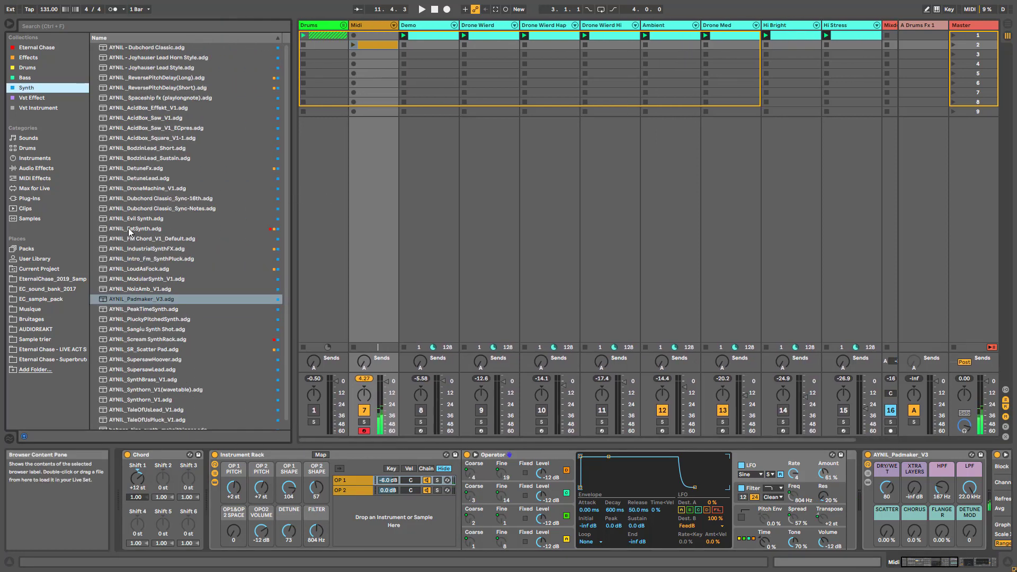
click(134, 168)
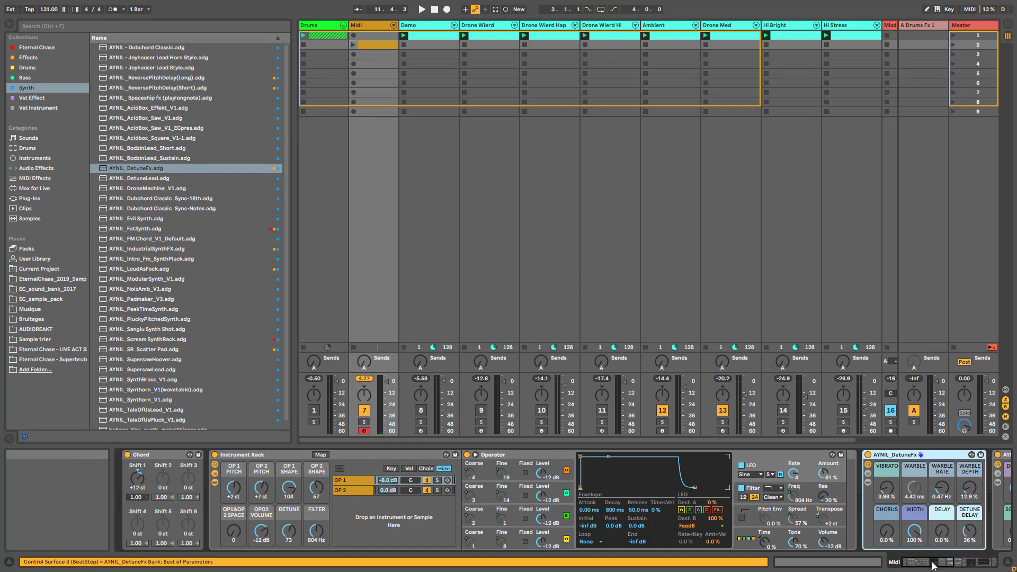
drag(933, 566, 969, 562)
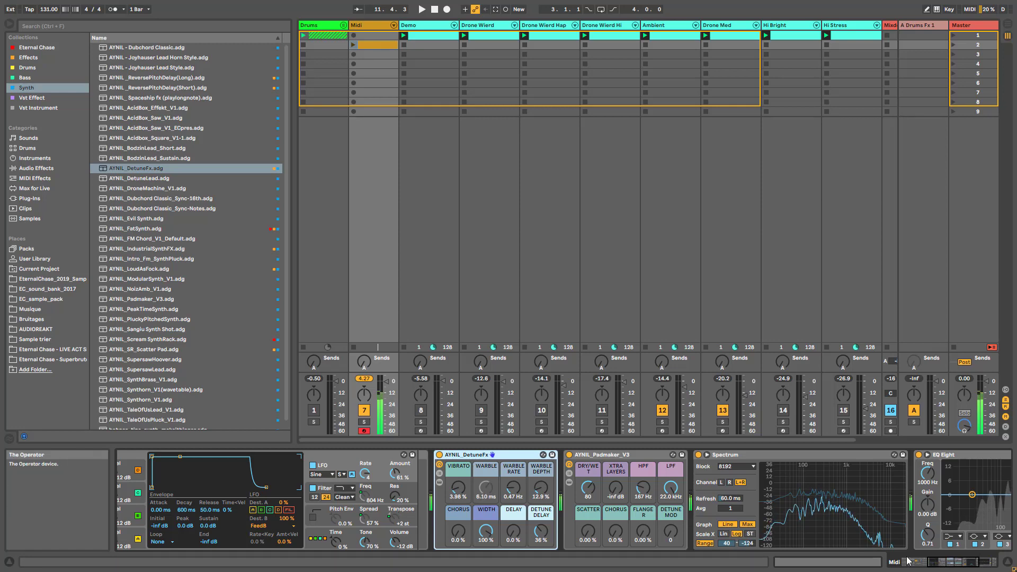
drag(951, 562, 919, 561)
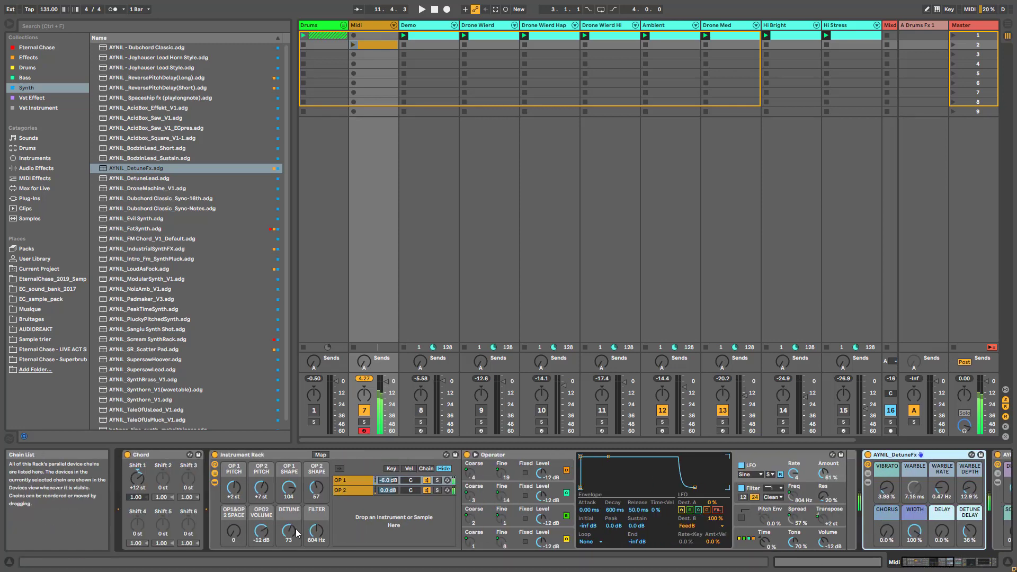
Step: Raise the FILTER macro to 1.55 kHz and set DetuneFx chorus to 100 %, vibrato to 3.78 % and warble depth to 8.66 %
drag(312, 537, 312, 526)
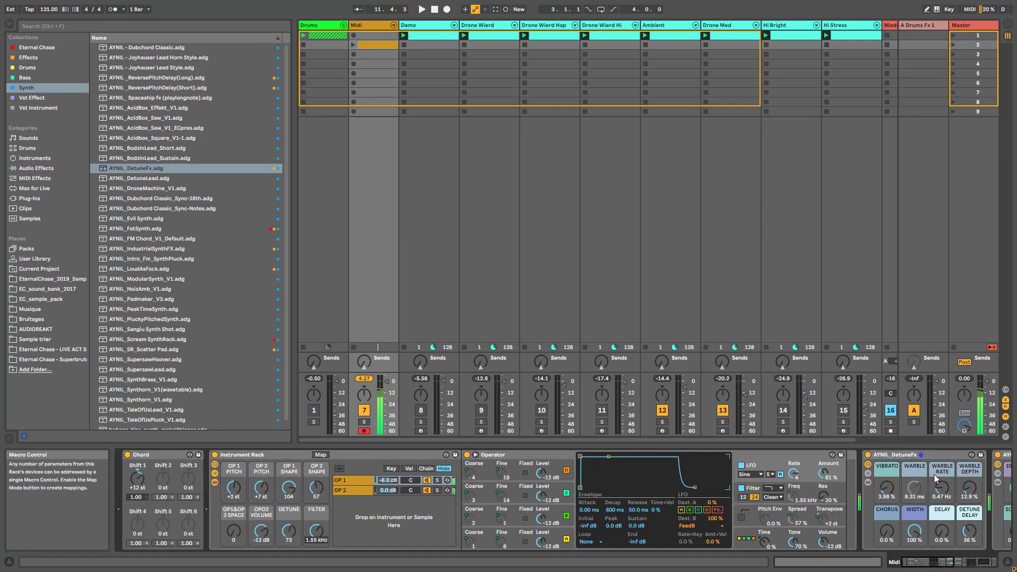
click(969, 493)
drag(885, 538, 885, 489)
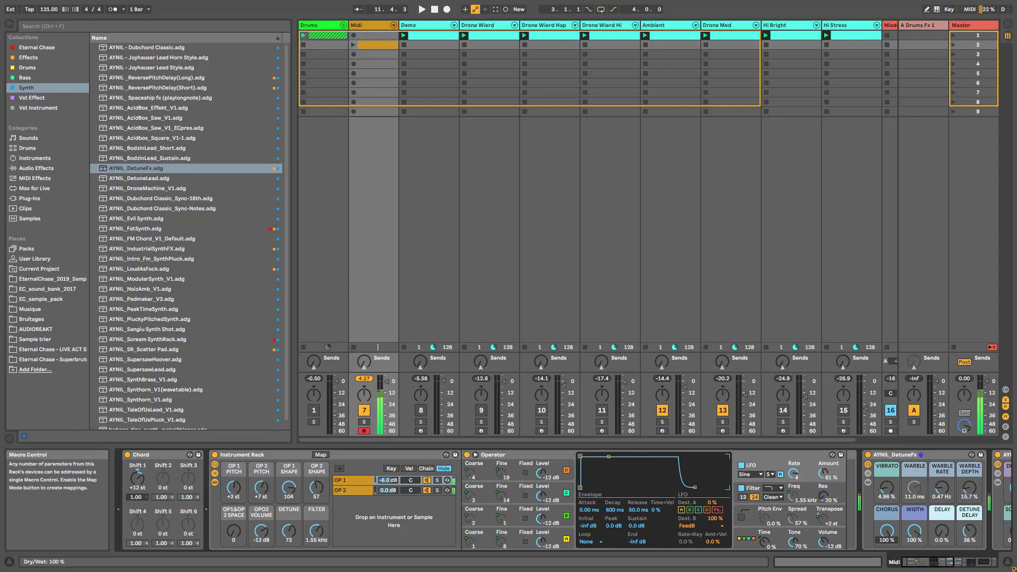
drag(971, 562, 923, 567)
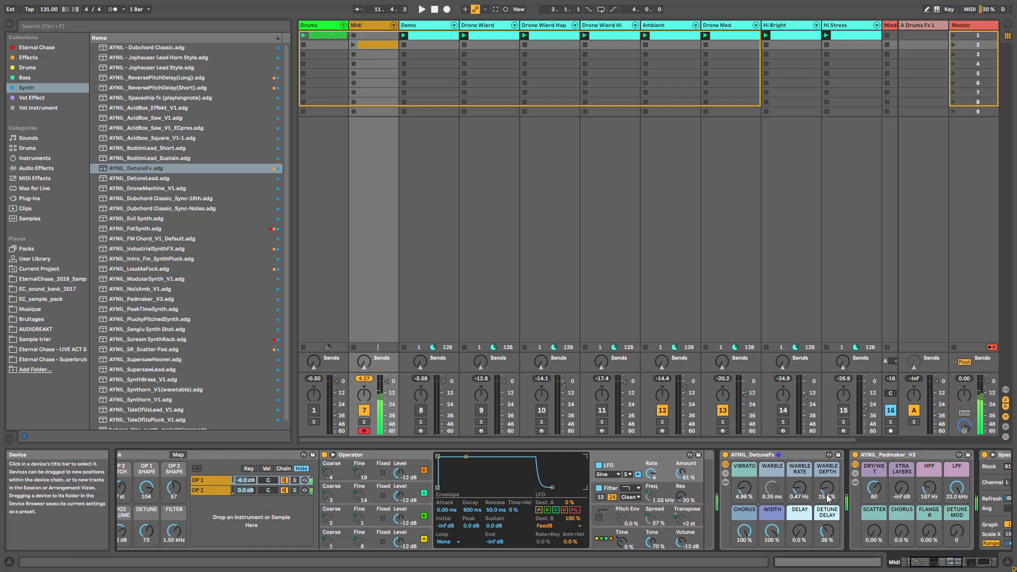
drag(827, 487, 826, 496)
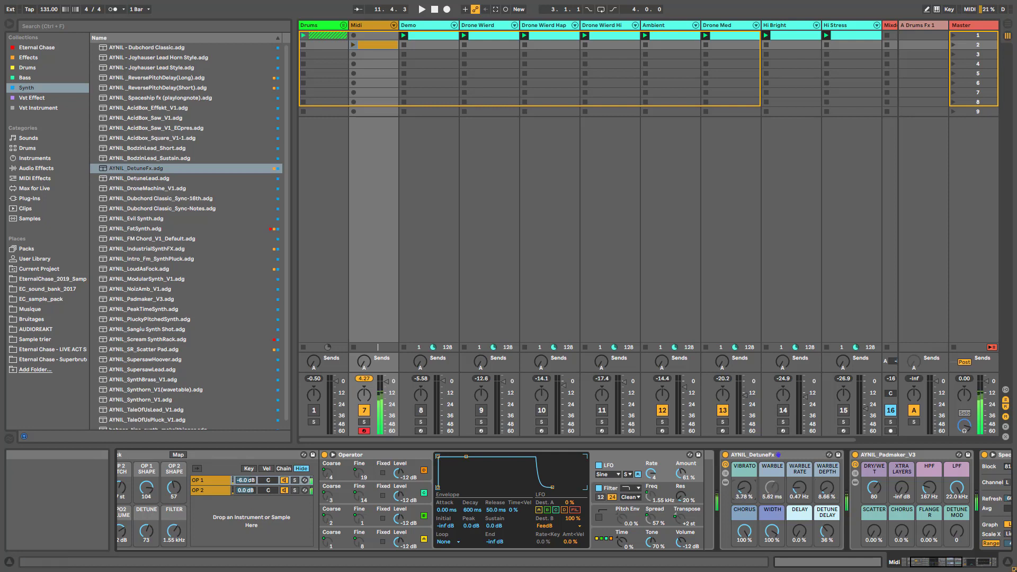
Step: Set Padmaker's dry/wet to 66, scatter to 12.6 %, extra layers to -10.377 dB, chorus to 18 %, flanger to 26.8 % and detune mod to 27
click(940, 566)
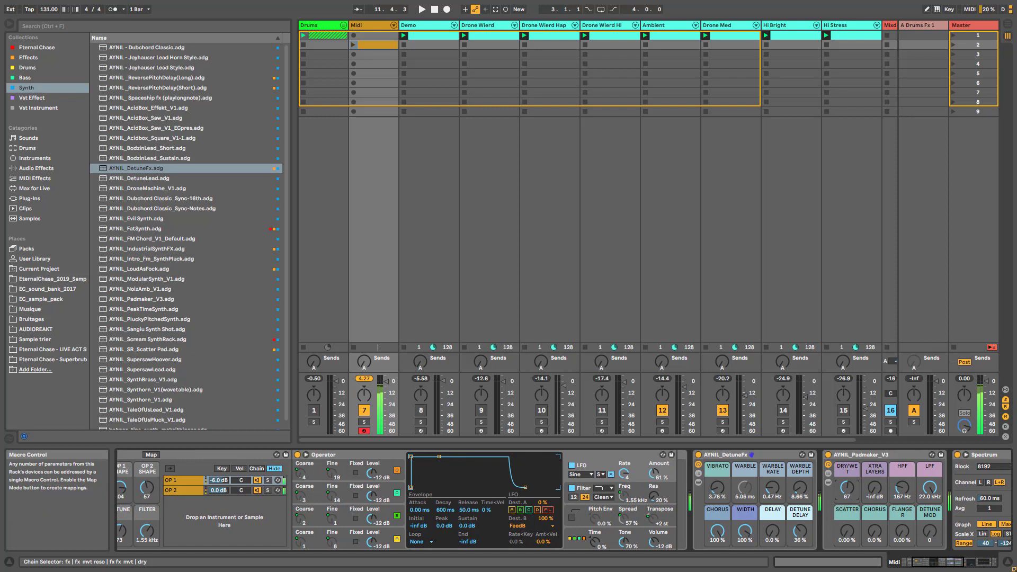
mouse_move(847, 529)
mouse_down()
mouse_move(848, 508)
mouse_move(848, 535)
mouse_up()
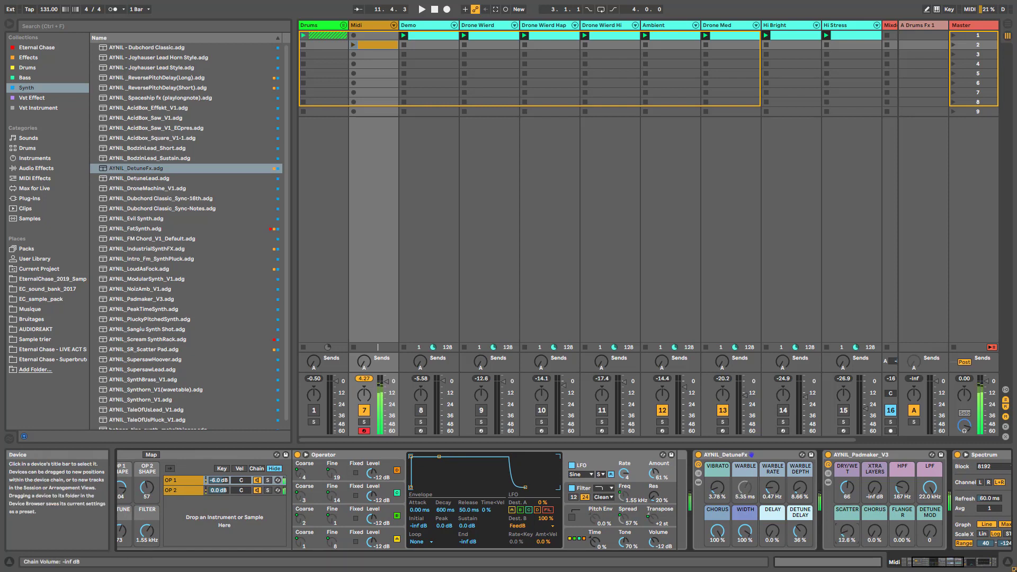
drag(875, 489, 875, 466)
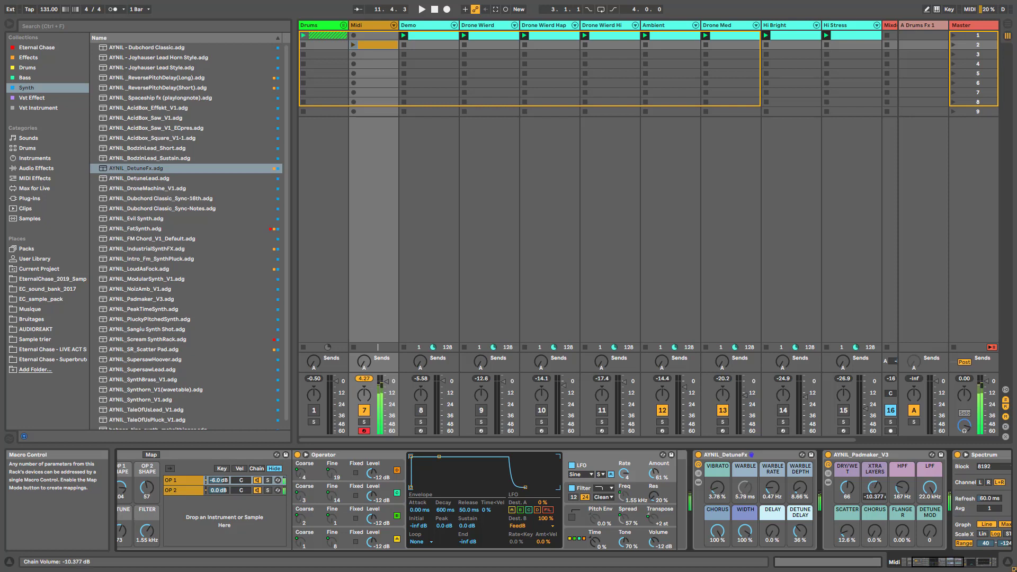
drag(902, 530, 922, 521)
Step: Lower the OP 2 chain volume to -6.0 dB and the FILTER macro to 323 Hz
drag(951, 564, 942, 569)
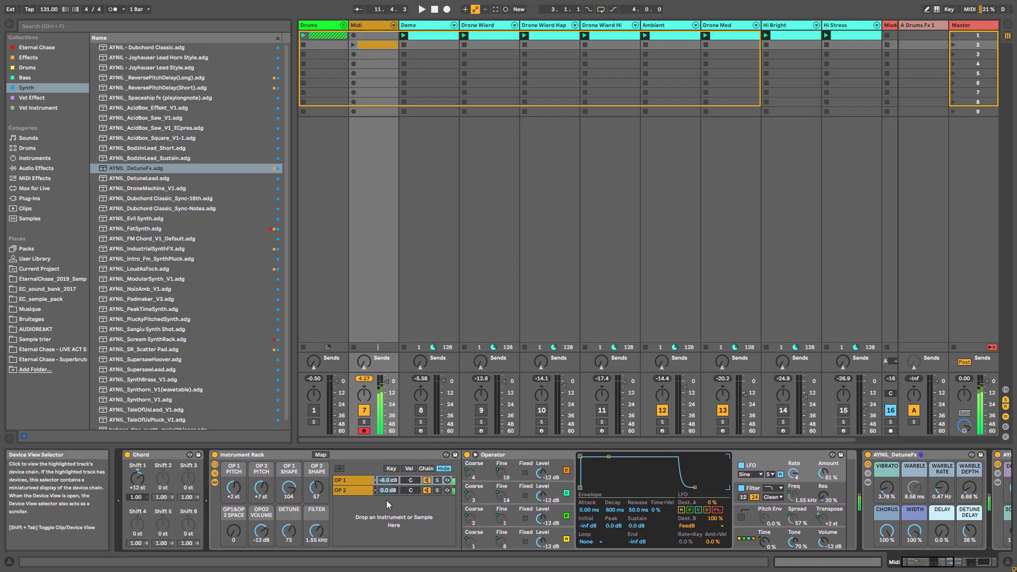
drag(394, 491, 393, 492)
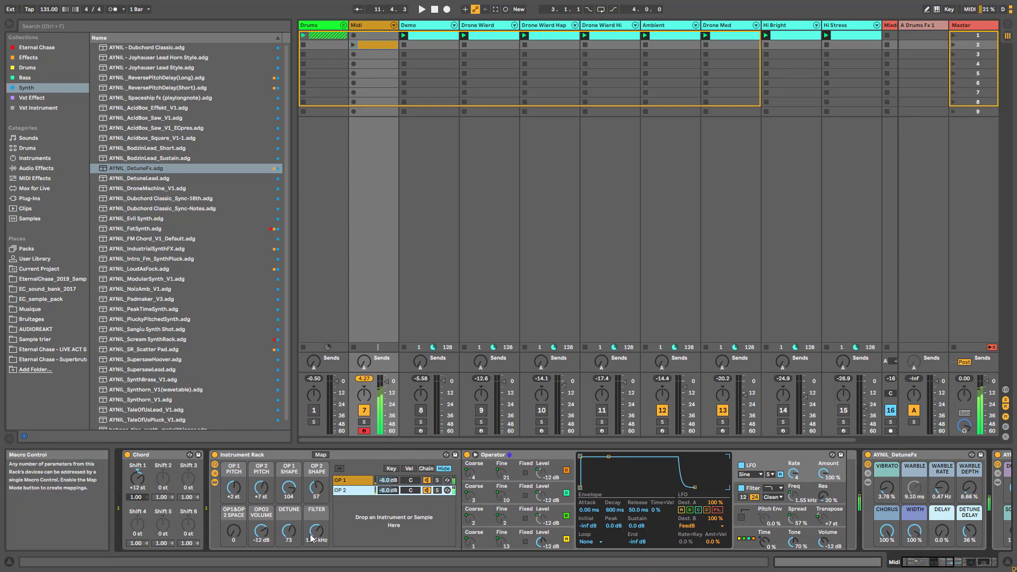
drag(316, 531, 316, 545)
Step: Hide the Instrument Rack's devices and chain list, and raise the FILTER macro to 824 Hz
click(214, 482)
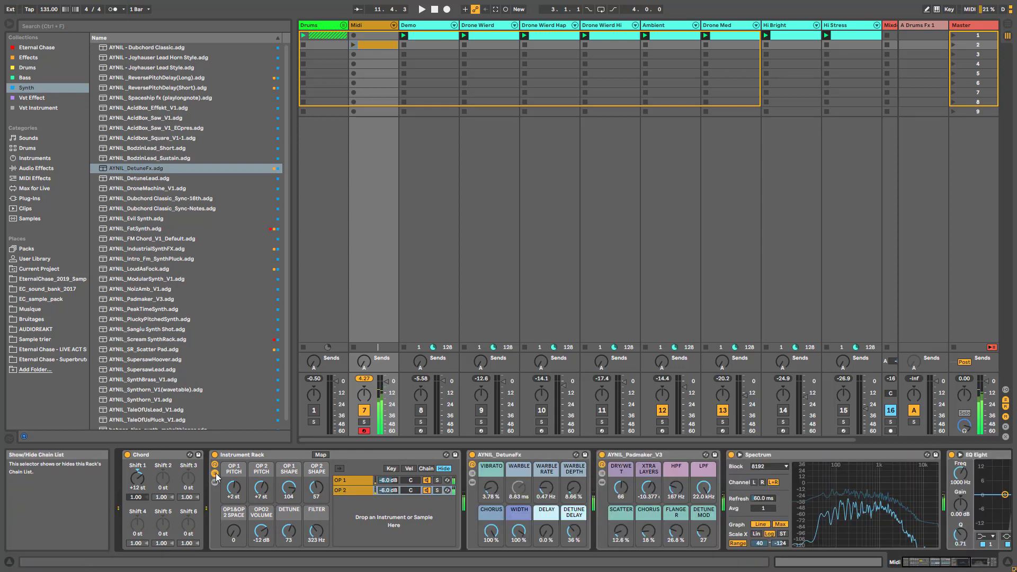
click(215, 473)
drag(319, 533, 319, 524)
Step: Set Padmaker's HPF macro to 30.0 Hz and lower the Instrument Rack's FILTER macro to 396 Hz
drag(548, 488, 549, 509)
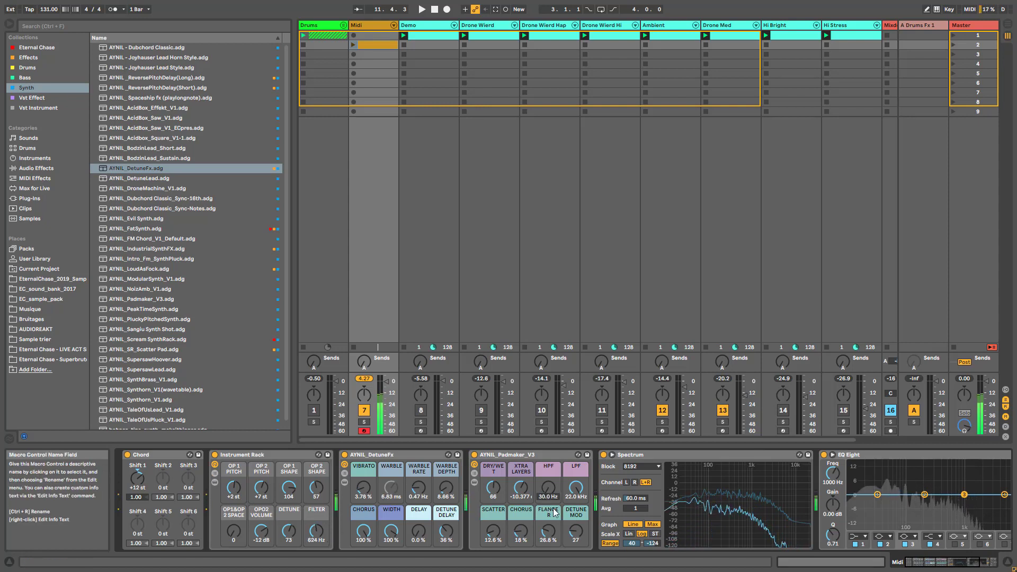
drag(549, 487, 549, 493)
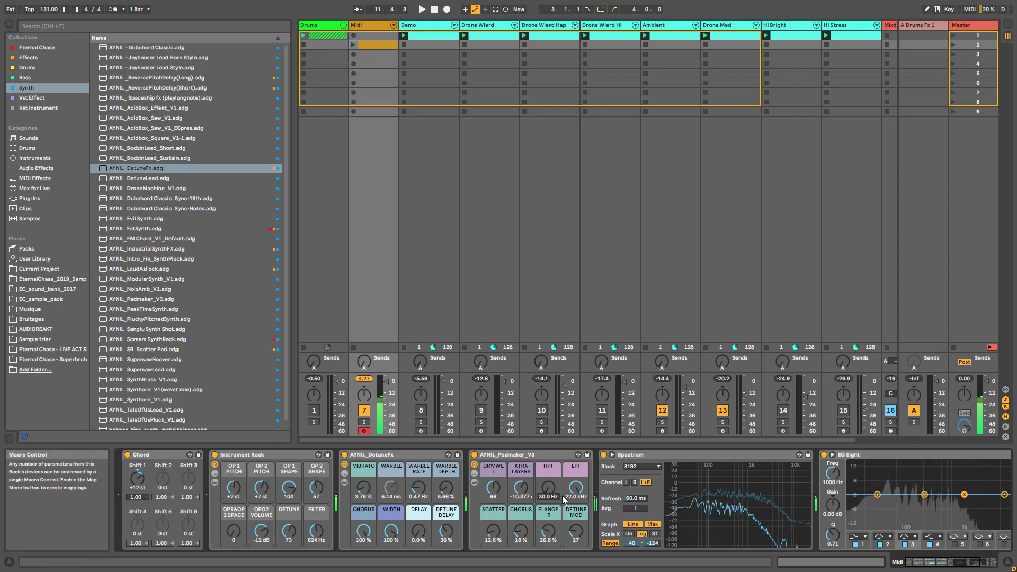
drag(318, 534, 318, 531)
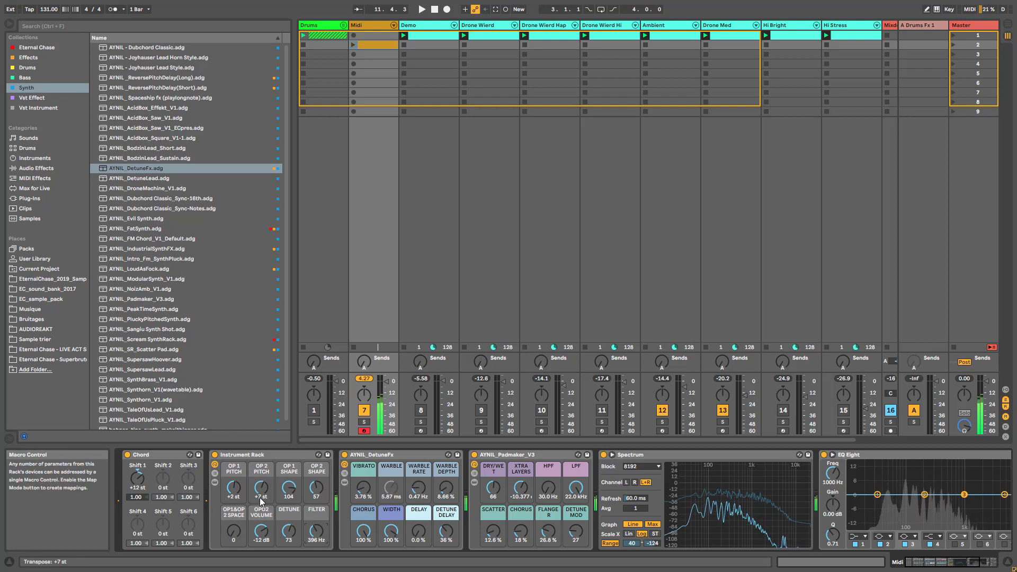
Step: Set the Instrument Rack's OP 2 PITCH to +1 st, OP1&OP2 SPACE to 8 and FILTER to 2.33 kHz, and Padmaker's HPF to 205 Hz
key(Return)
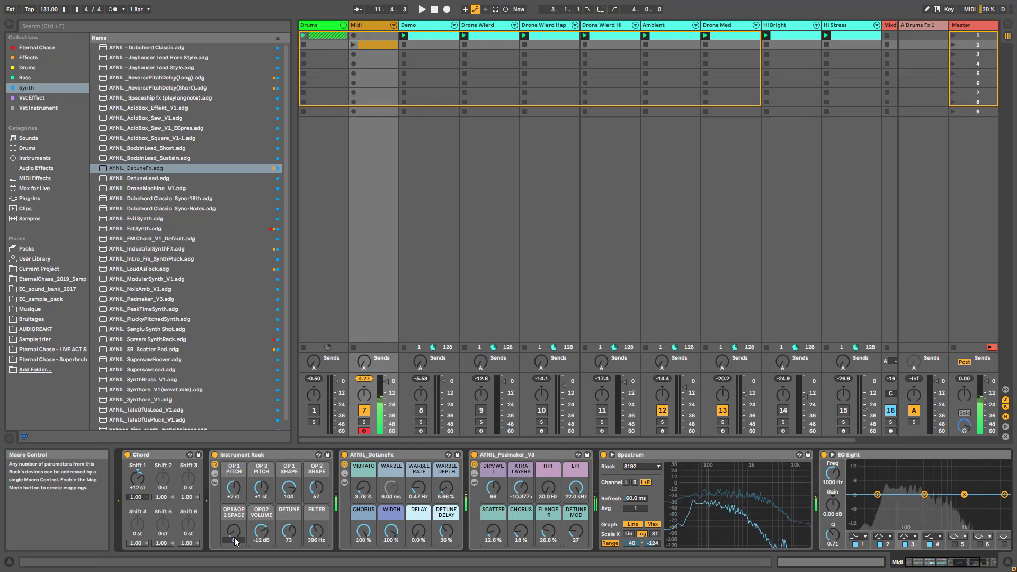
drag(323, 535, 323, 524)
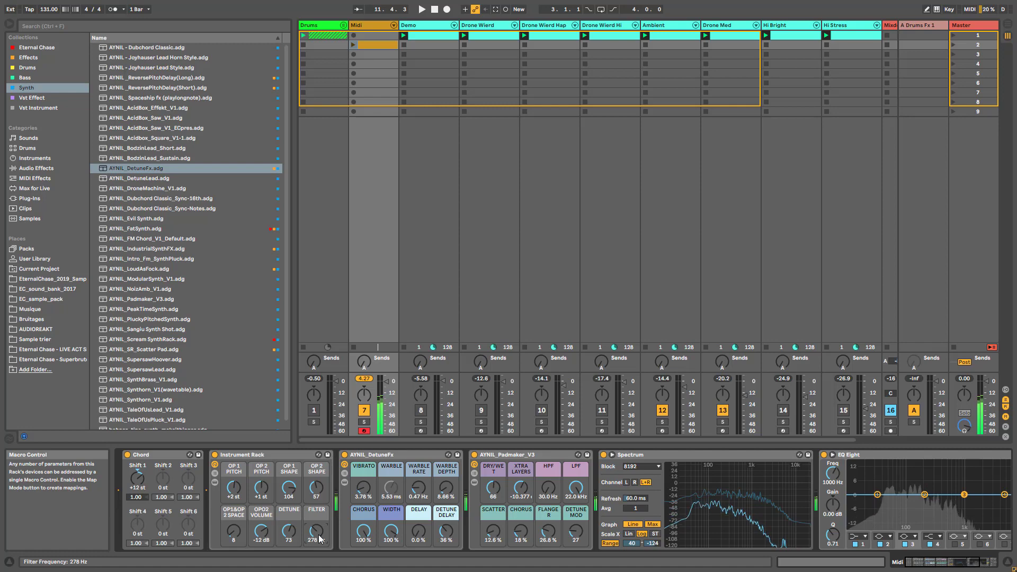
drag(938, 561, 909, 560)
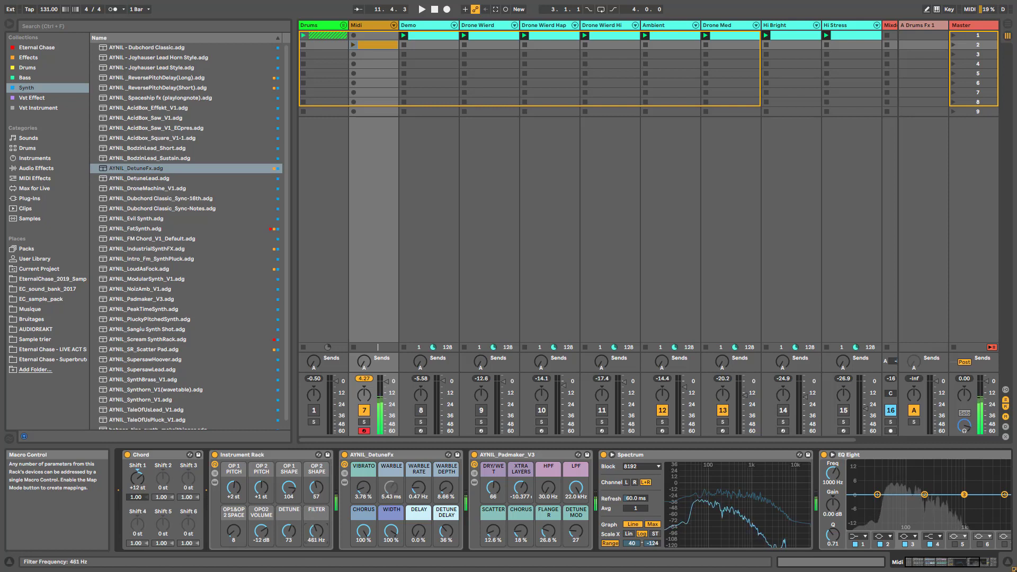
drag(317, 533, 316, 531)
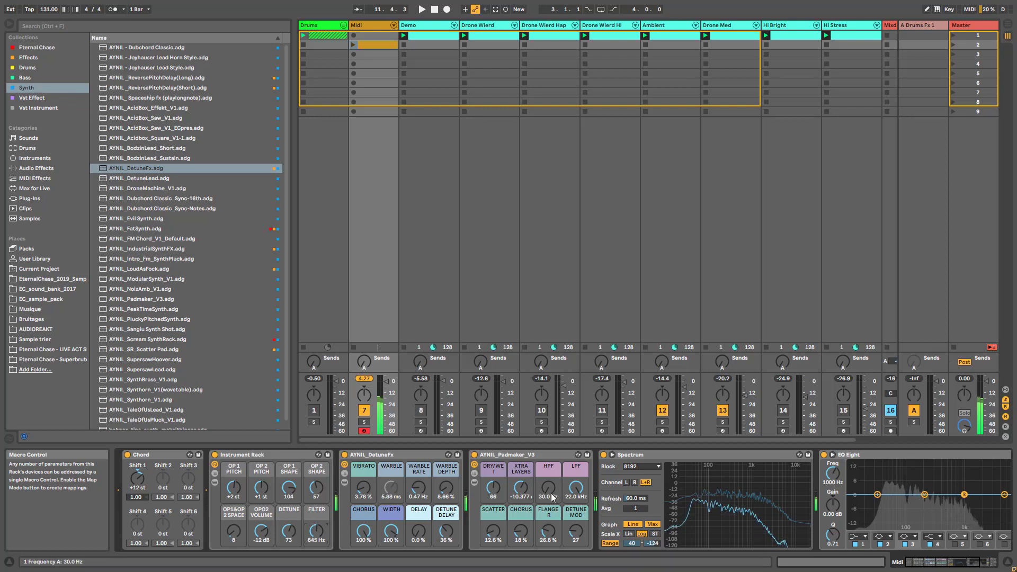
drag(551, 493, 552, 477)
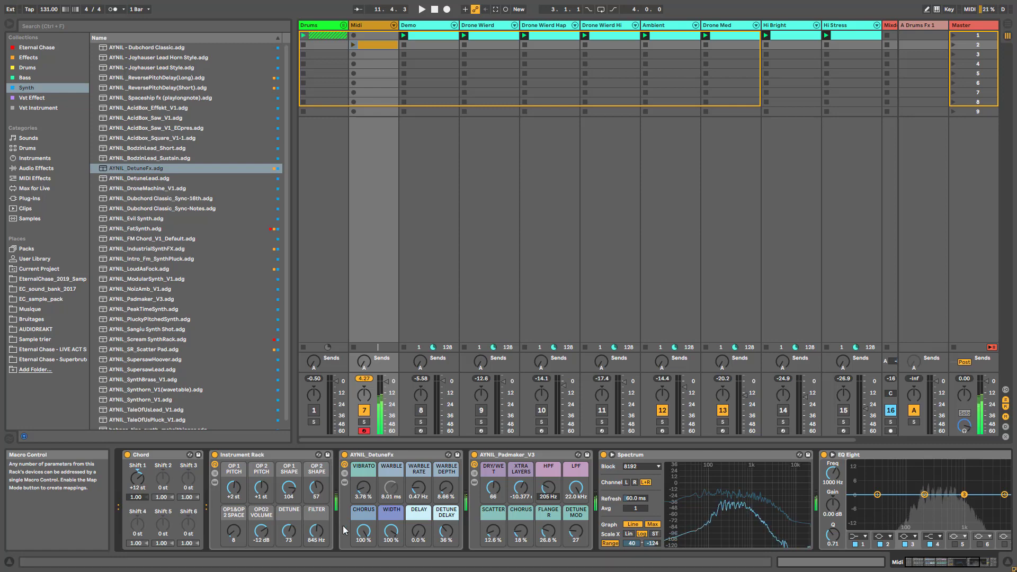
drag(317, 531, 316, 520)
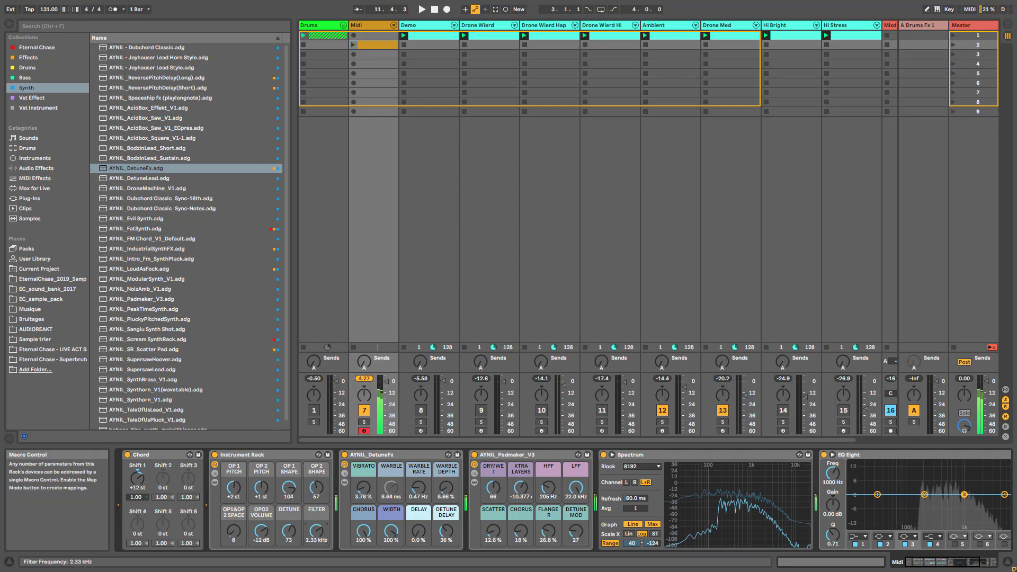
Step: Show the devices in the Demo track's DroneMachine rack and examine its Operator's LFO and oscillator settings
click(436, 25)
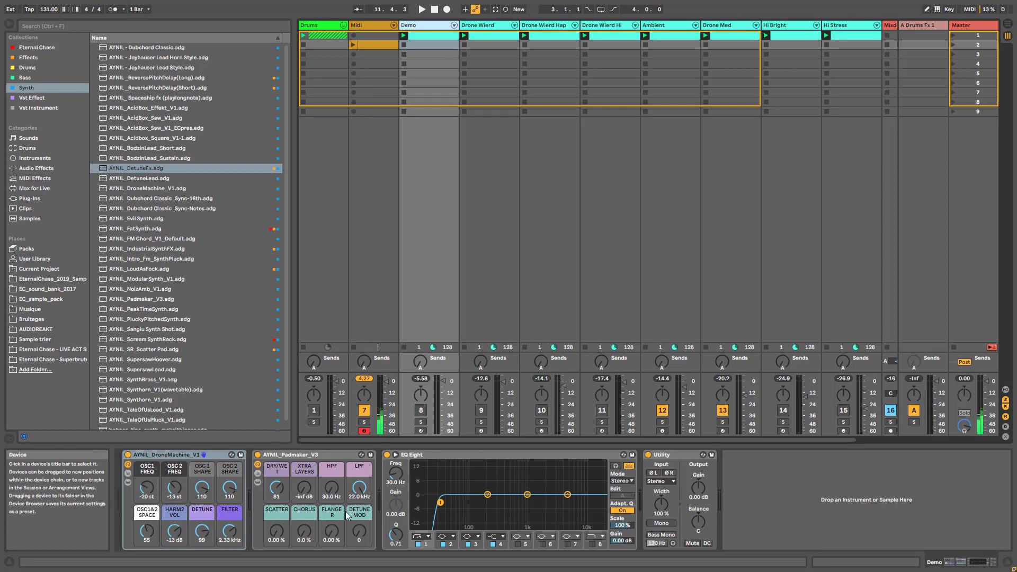
click(128, 484)
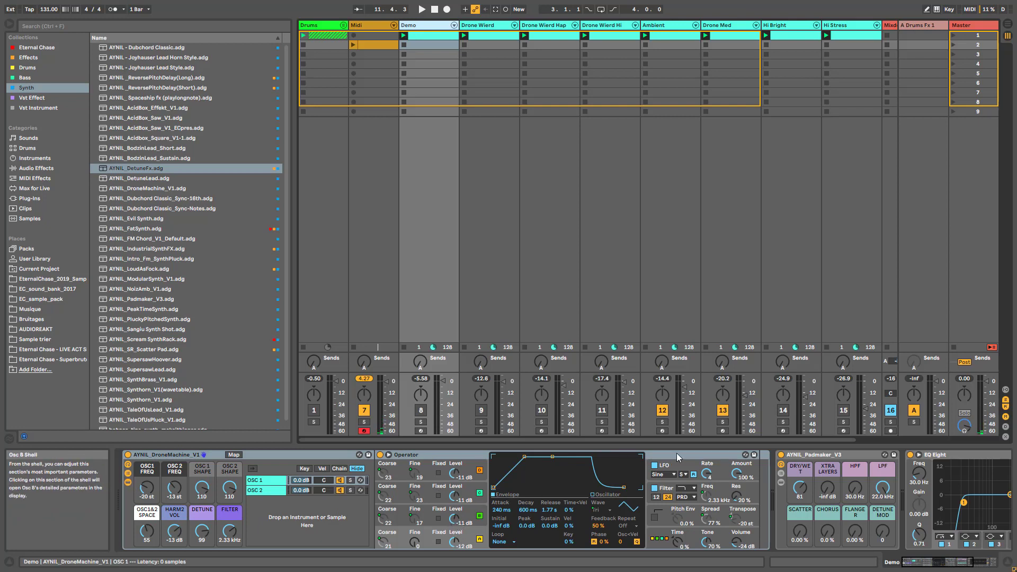
click(643, 475)
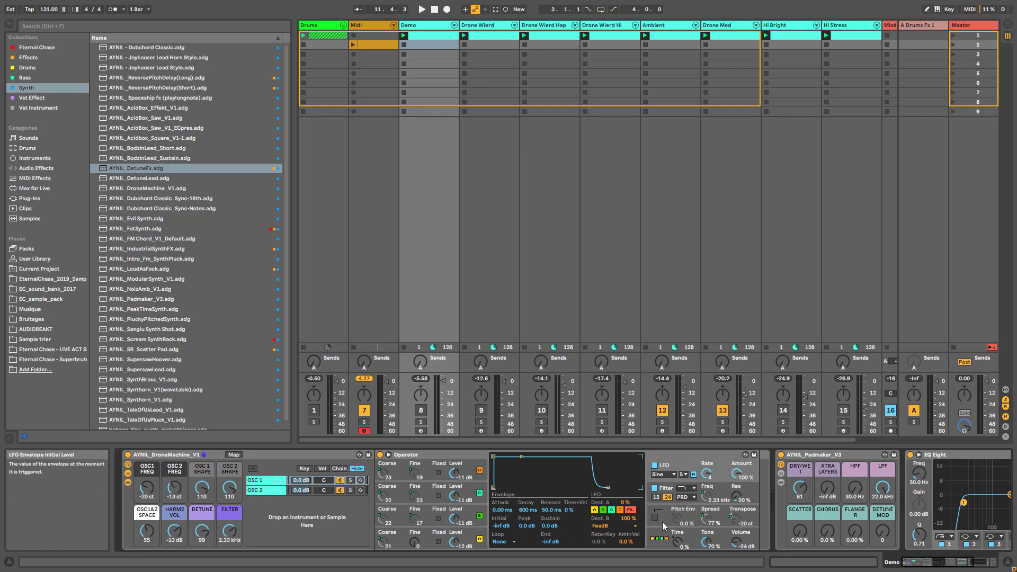
click(683, 518)
click(466, 539)
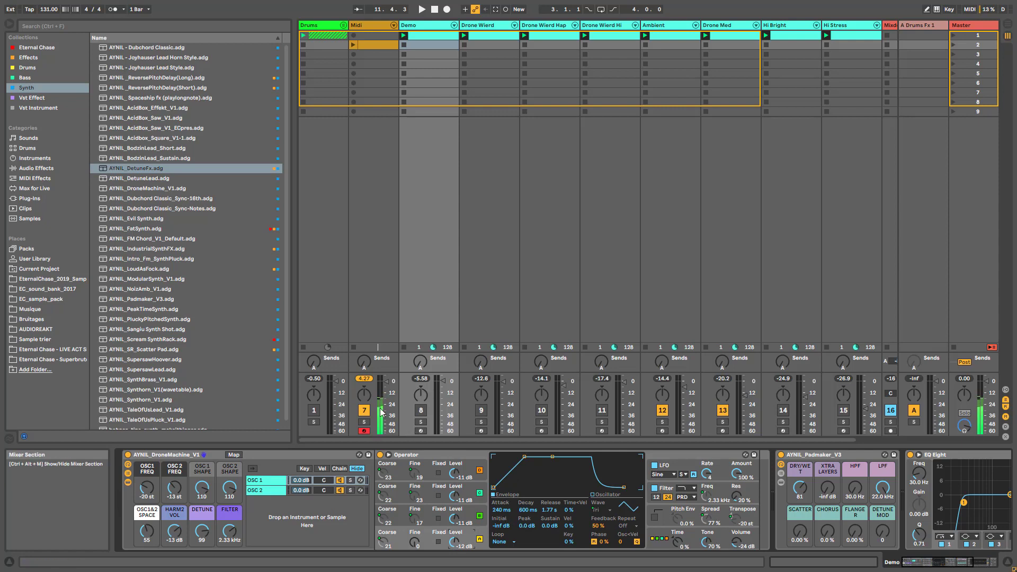
Step: Arm the Demo track, solo it temporarily, and set its DroneMachine FILTER macro to 1.09 kHz
click(421, 430)
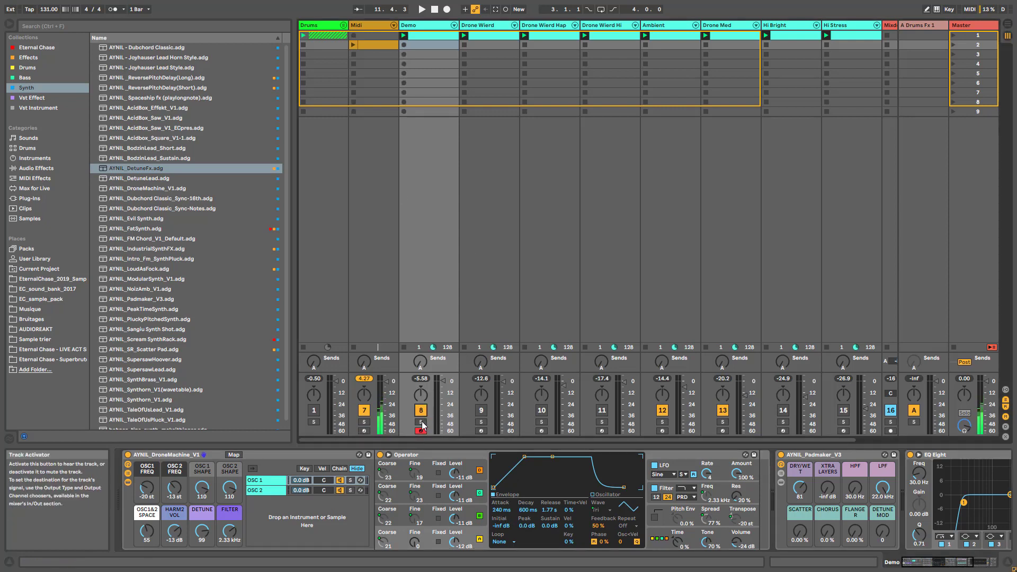
click(421, 422)
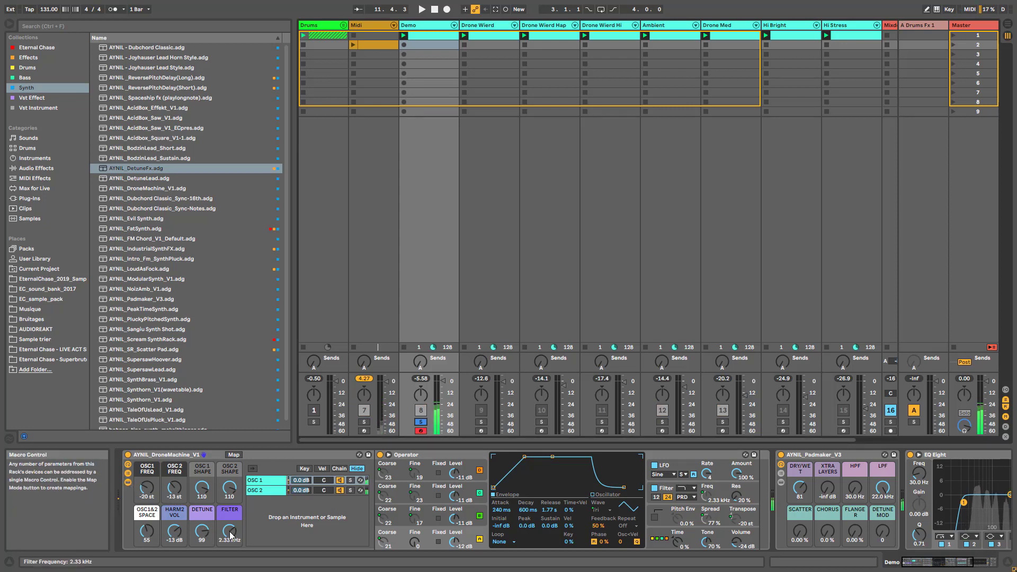
drag(231, 536, 231, 561)
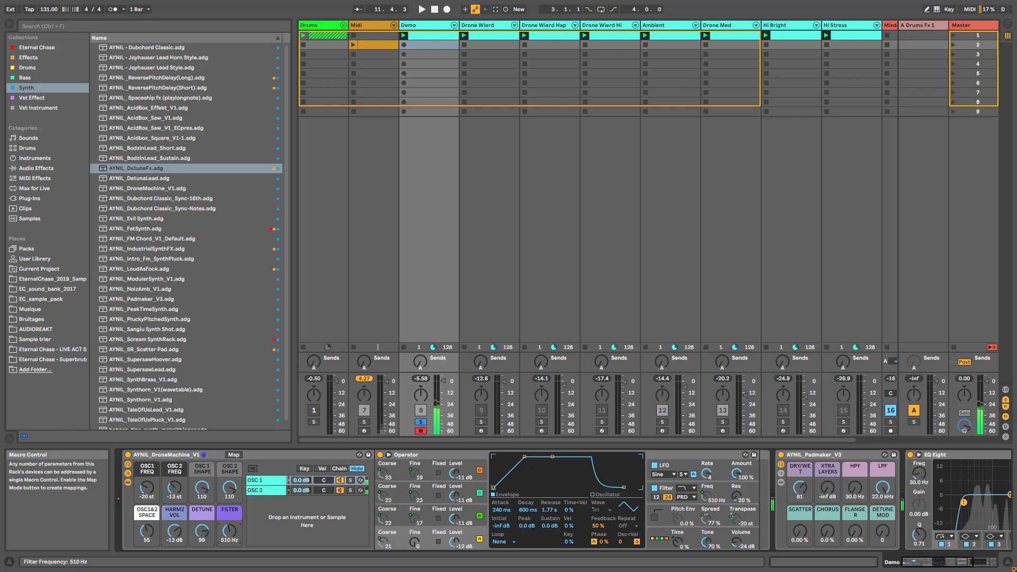
drag(231, 561, 231, 545)
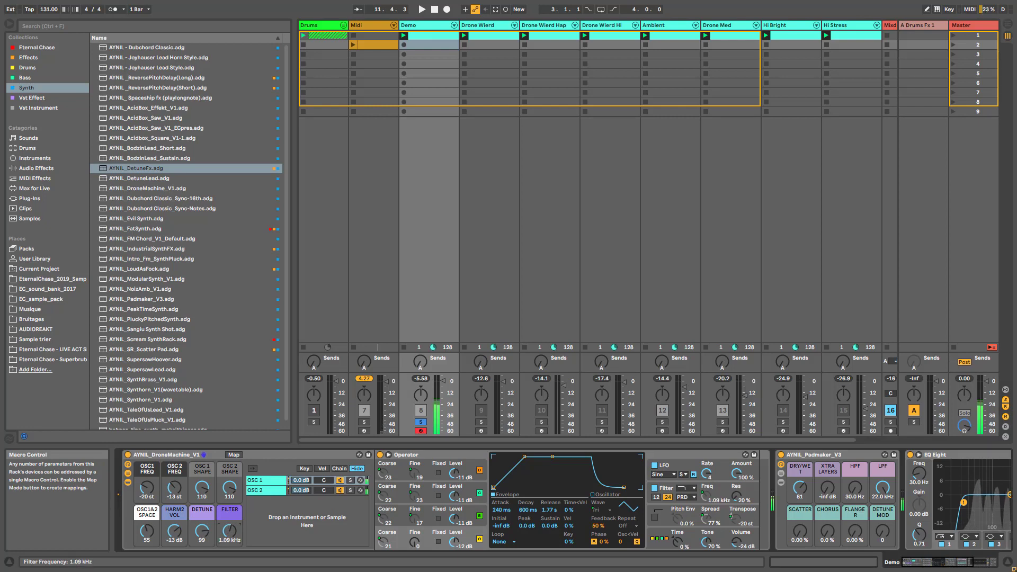
click(420, 422)
Step: Play the set with the Ambient and Drone Med tracks muted and the Drone Wierd Happy track activated
key(space)
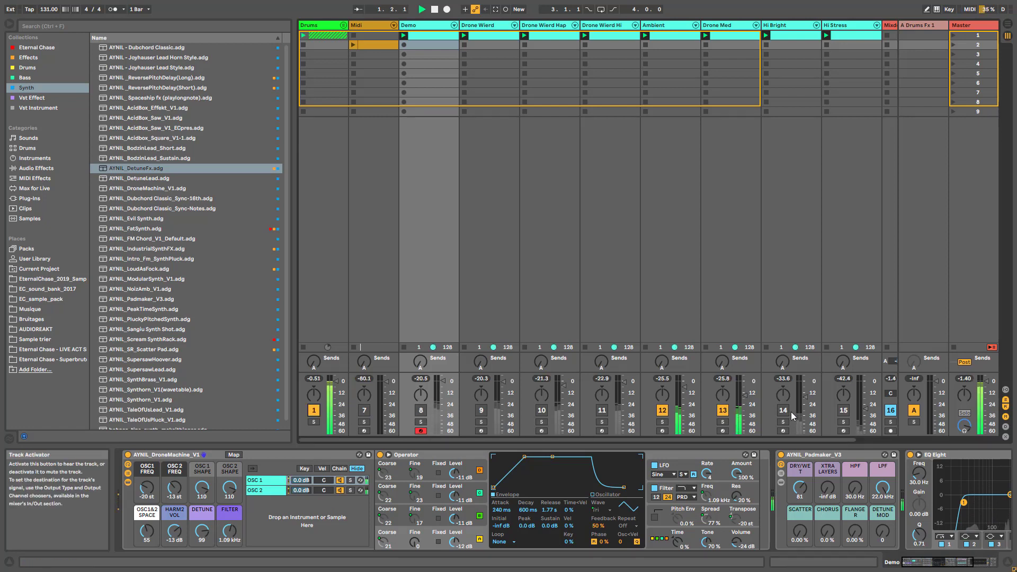
click(663, 412)
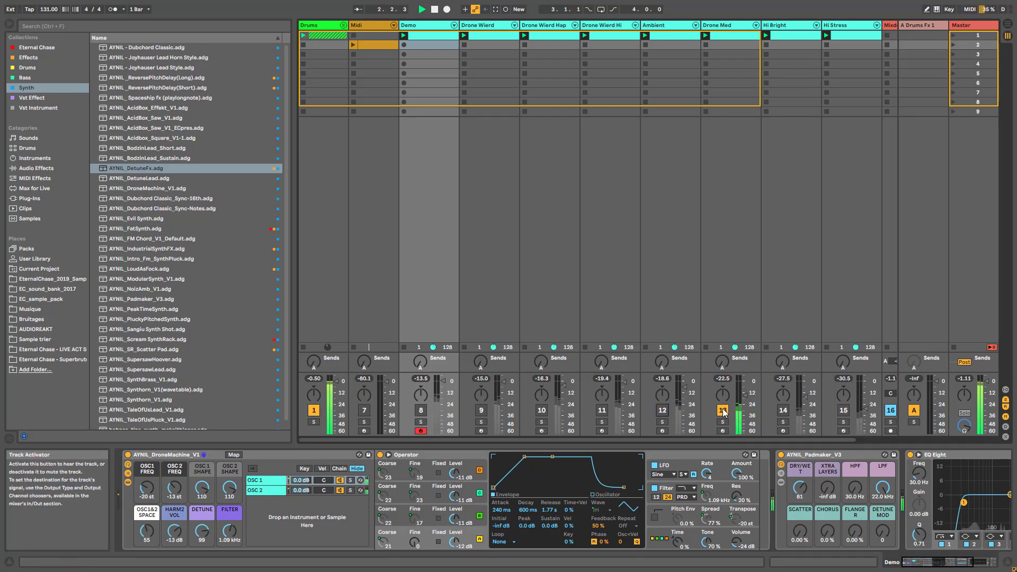
click(723, 411)
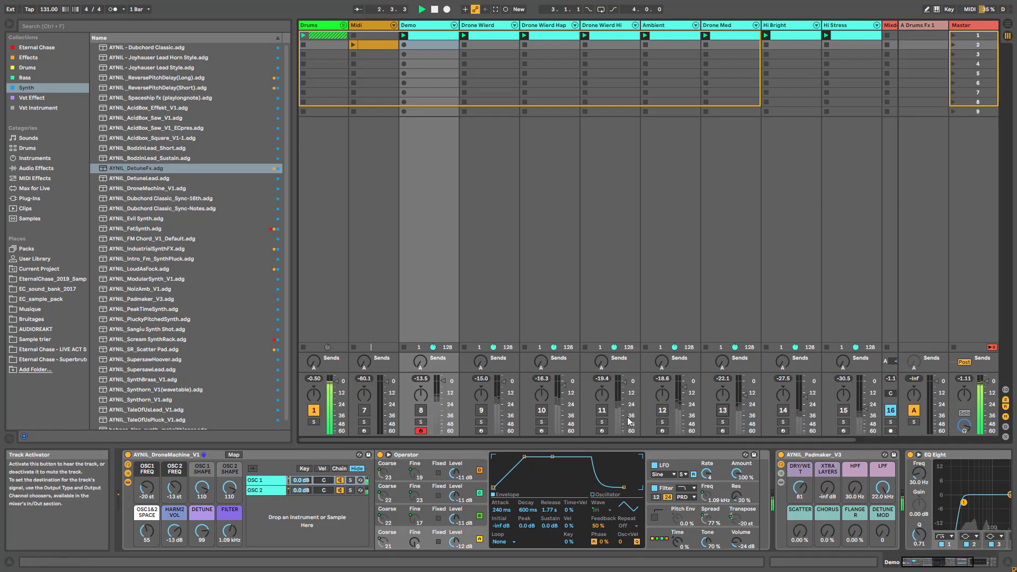
click(547, 413)
click(544, 412)
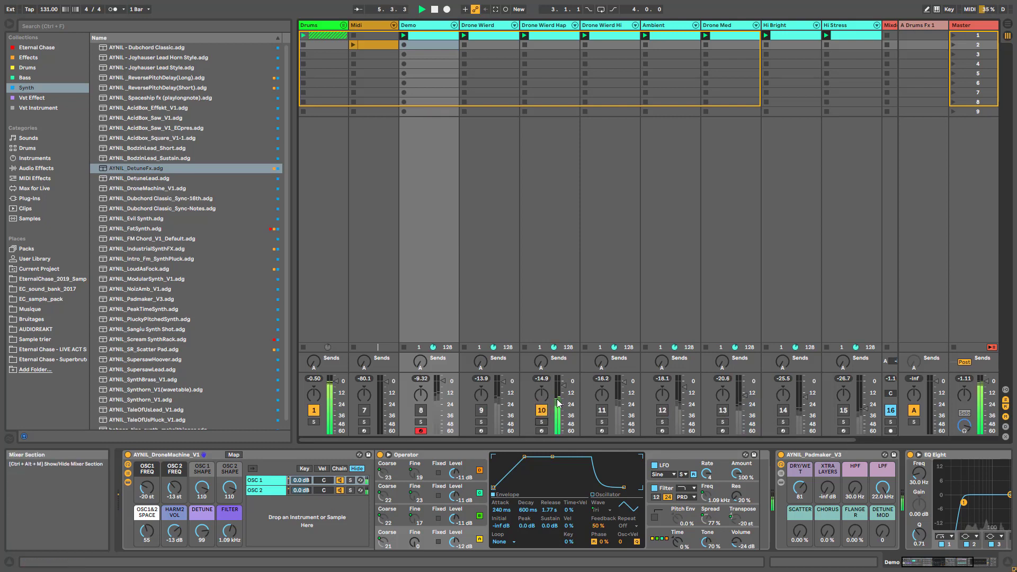
Step: Listen to the Drone Wierd Happy track in solo and view its device chain
click(541, 422)
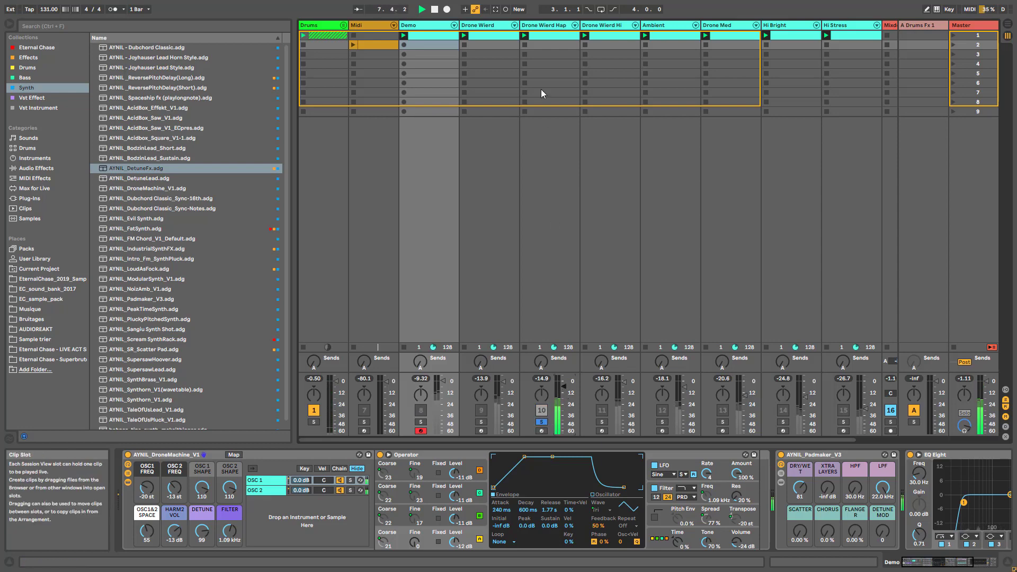
click(547, 25)
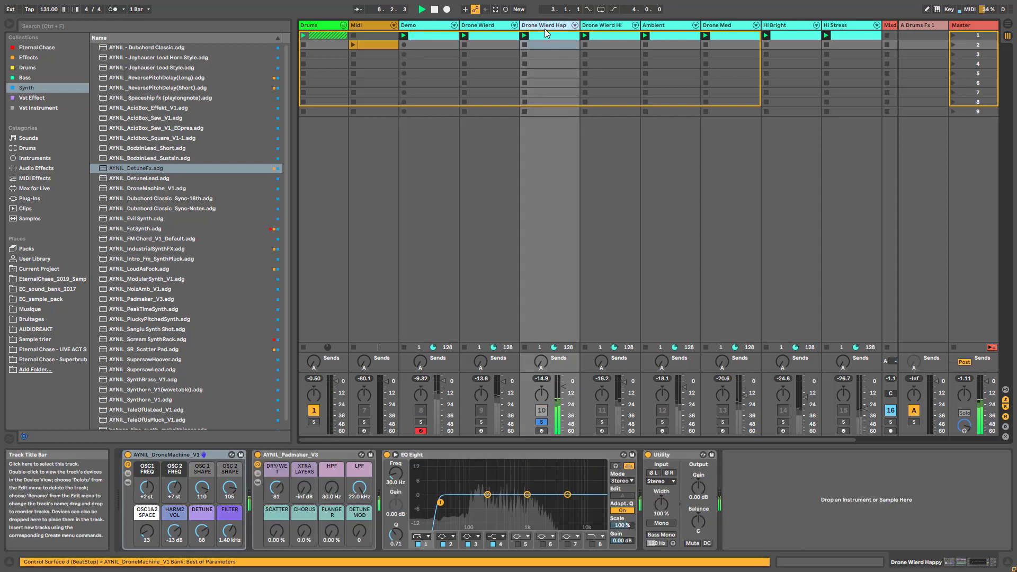
click(541, 422)
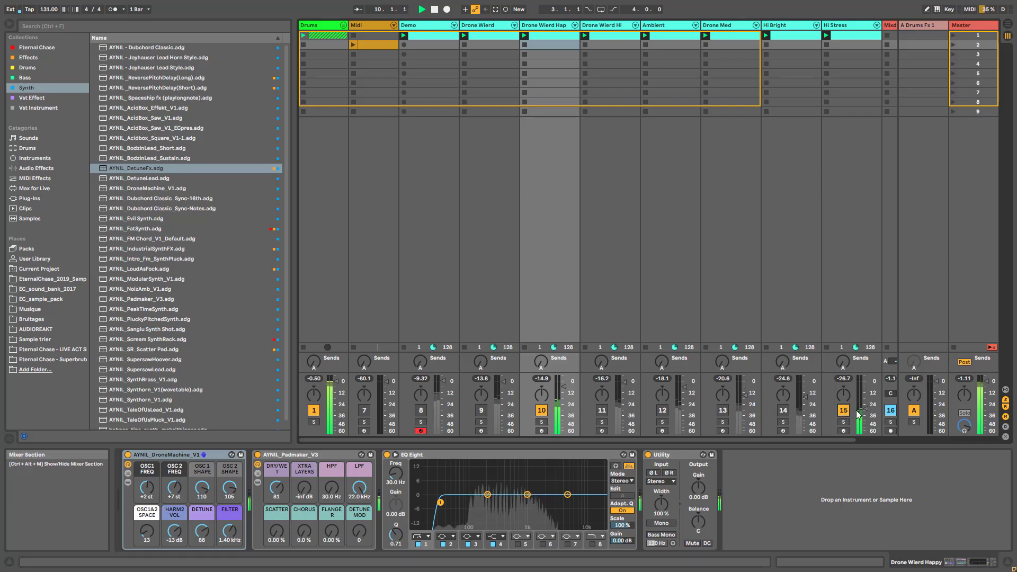
Step: Activate the Hi Bright track, launch a copy of the Drone Wierd Happy clip in its second slot, and raise the track volume
click(786, 410)
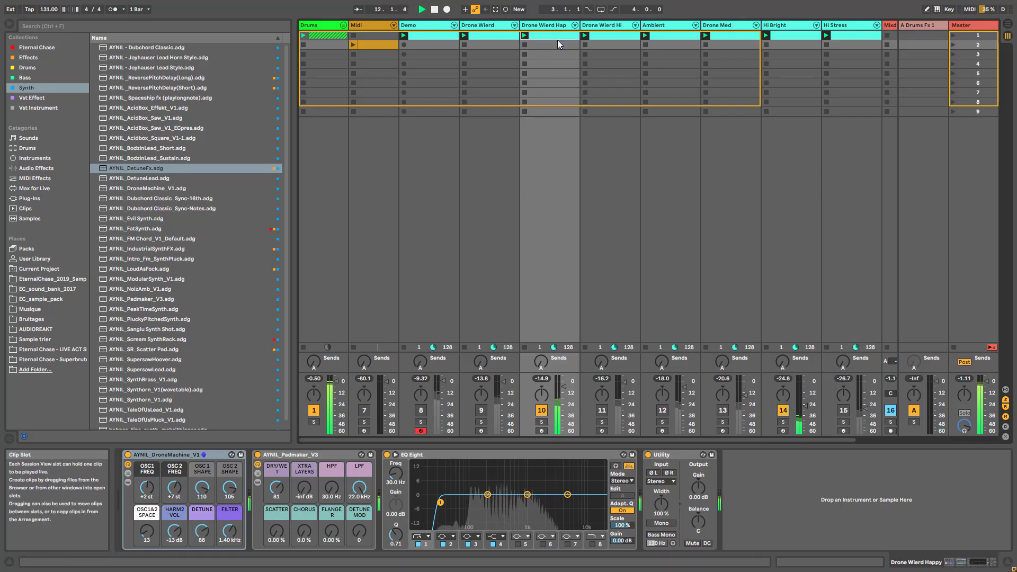
drag(558, 38, 767, 46)
click(766, 45)
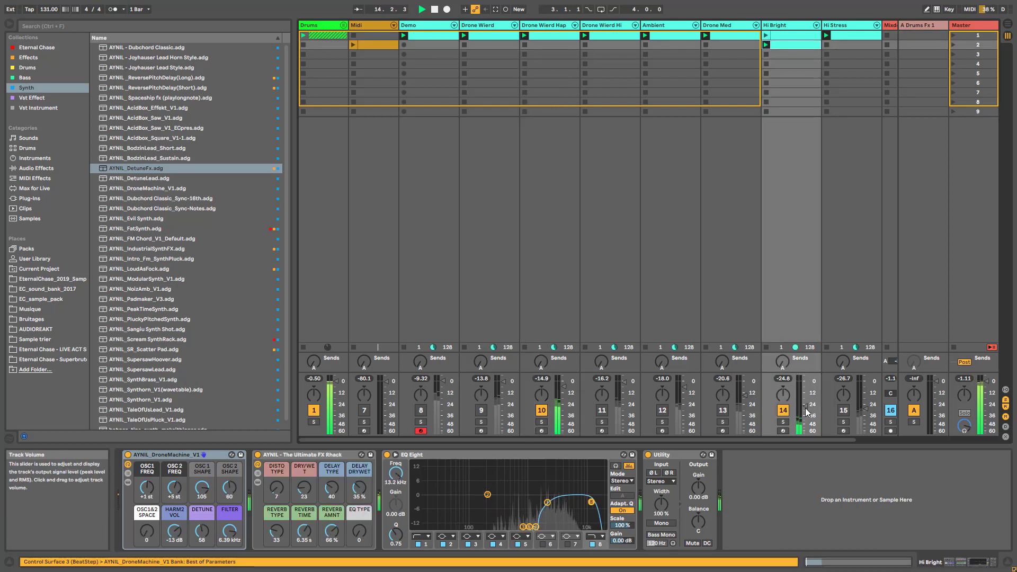
mouse_move(805, 408)
mouse_down()
mouse_move(805, 380)
mouse_move(805, 397)
mouse_up()
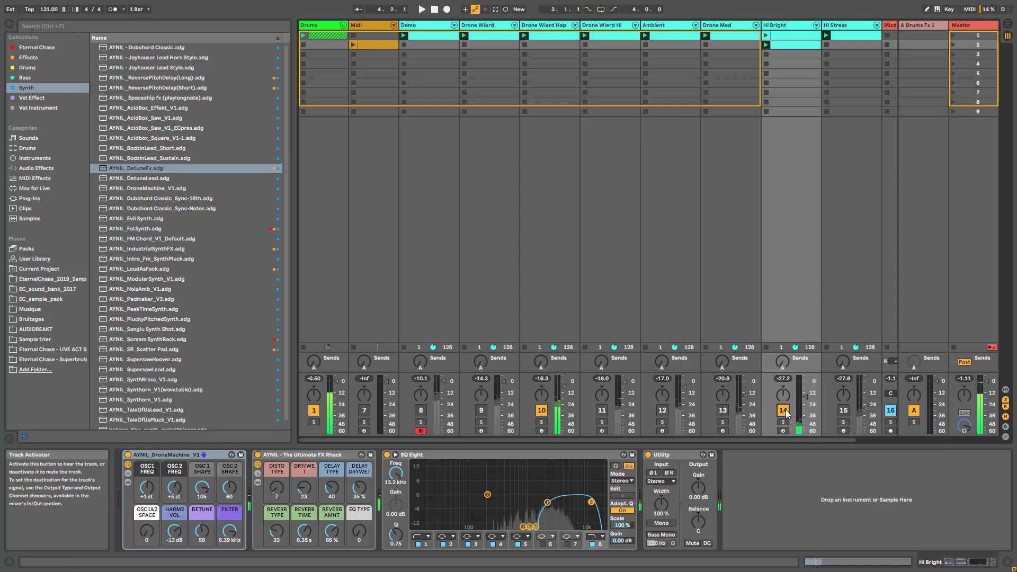
Step: Hide the devices and chain list of the Demo track's DroneMachine rack
click(427, 25)
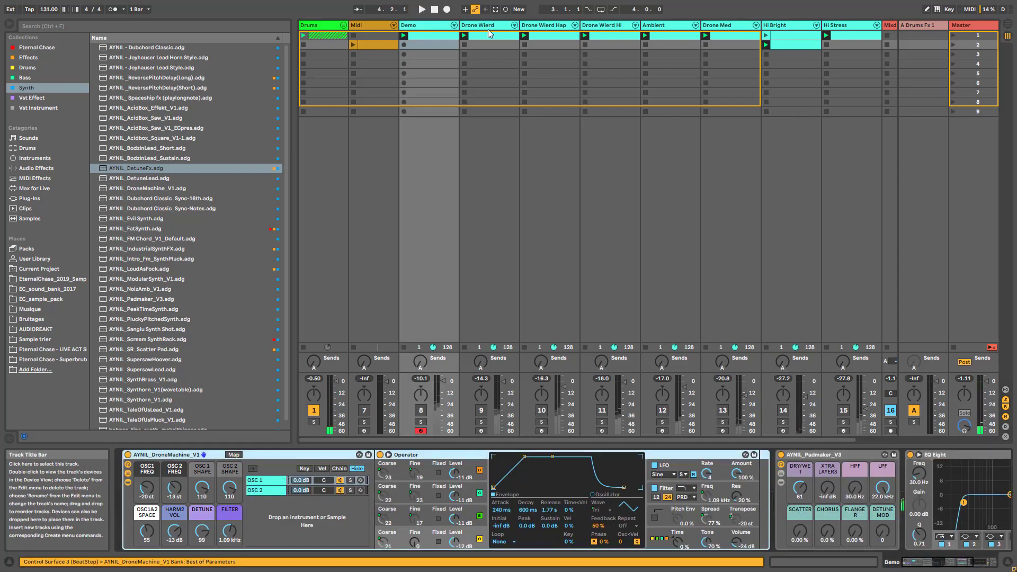
click(127, 473)
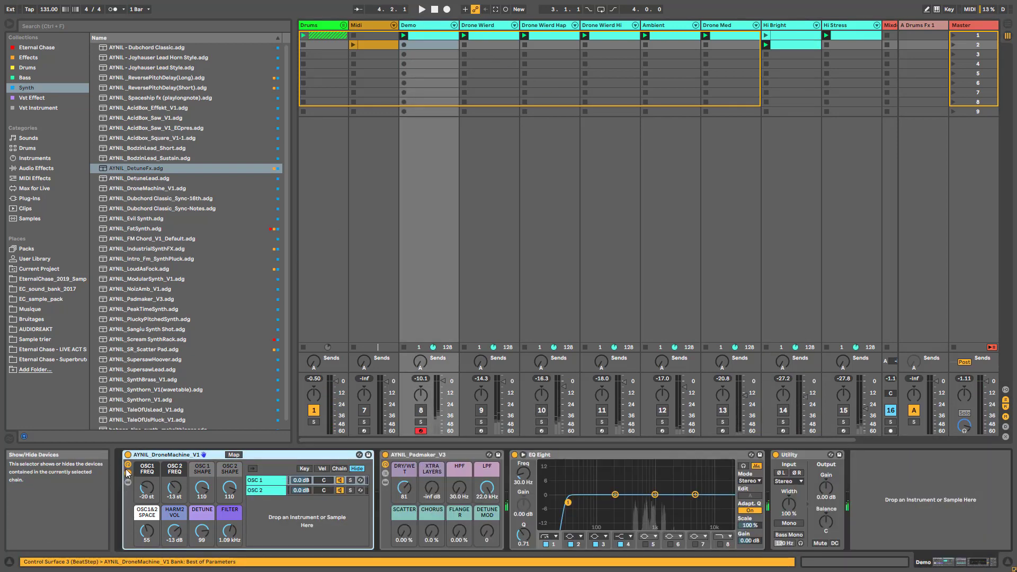
click(128, 482)
Step: Review the device chains and macro settings of every drone track from Drone Wierd through Hi Stress, and return to the Demo track
click(482, 25)
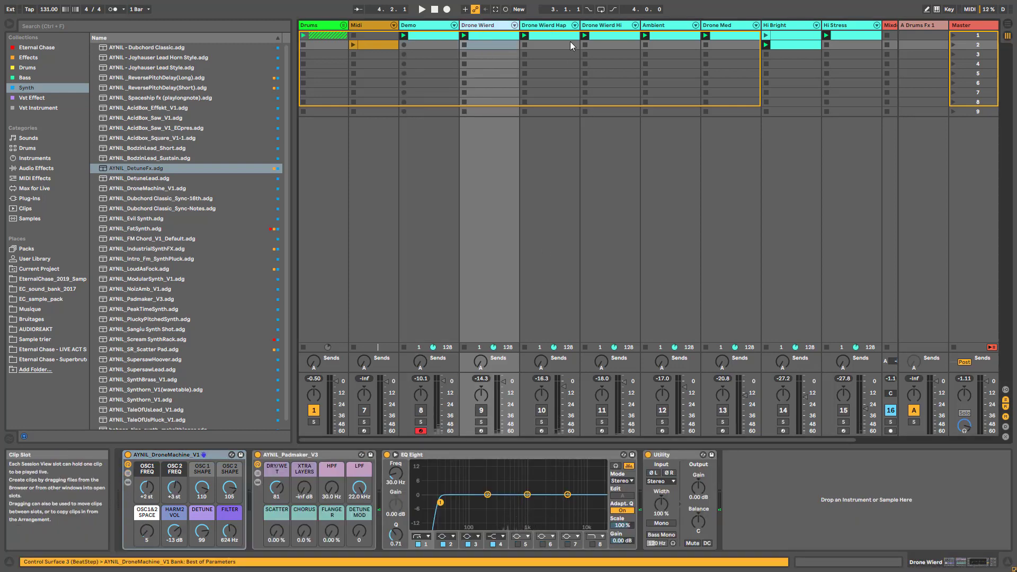
click(557, 26)
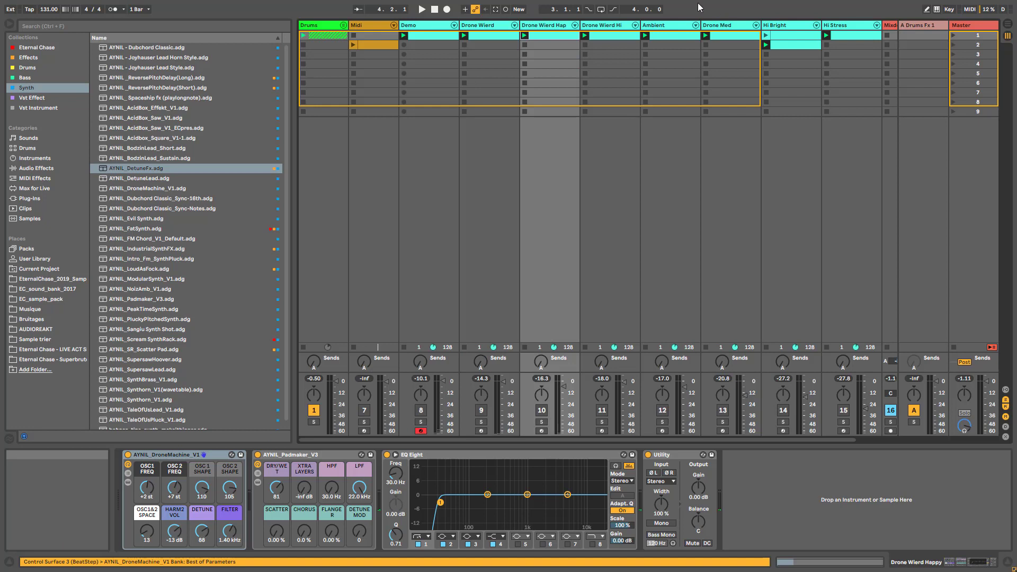
click(592, 30)
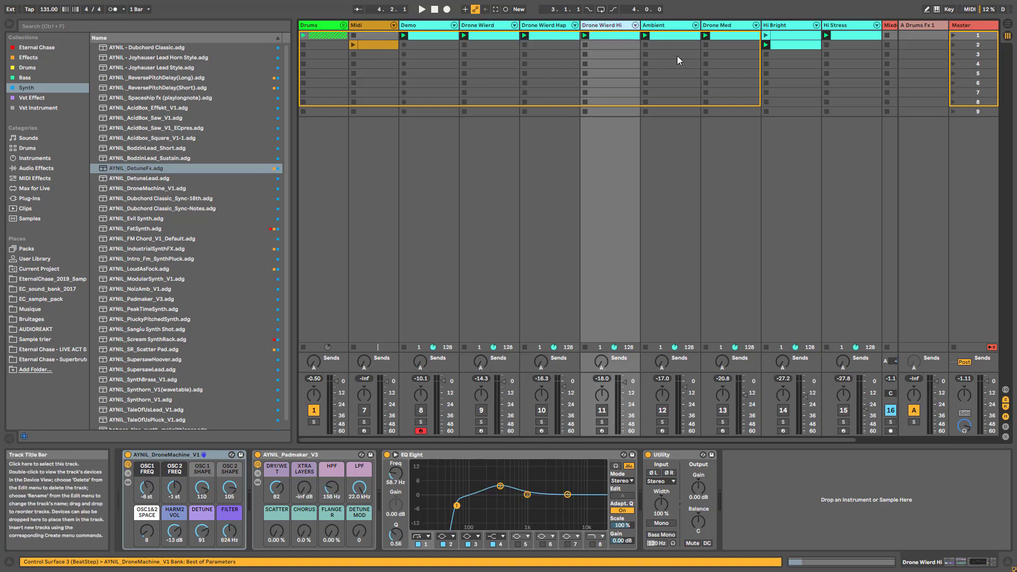
click(663, 30)
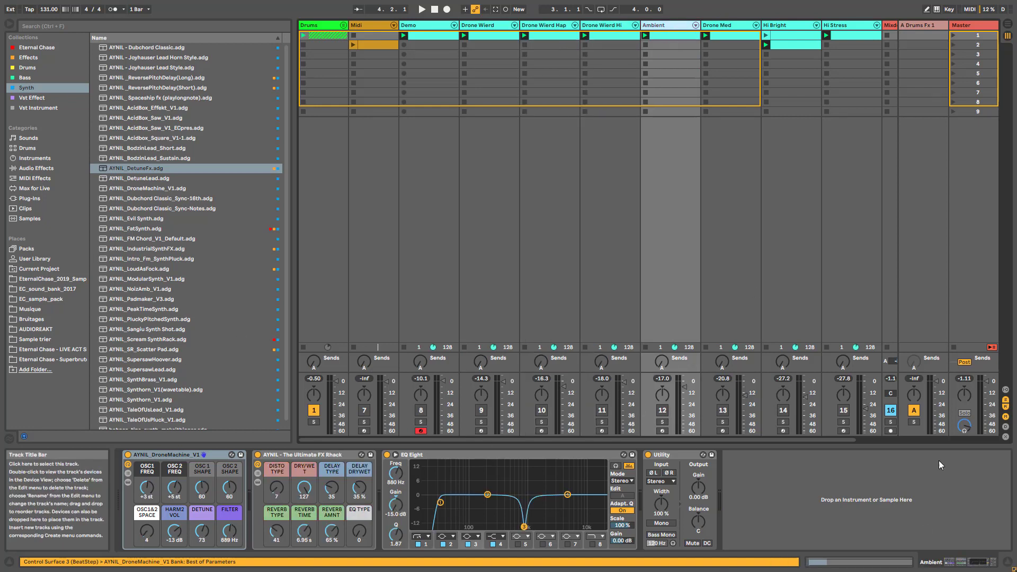
click(737, 28)
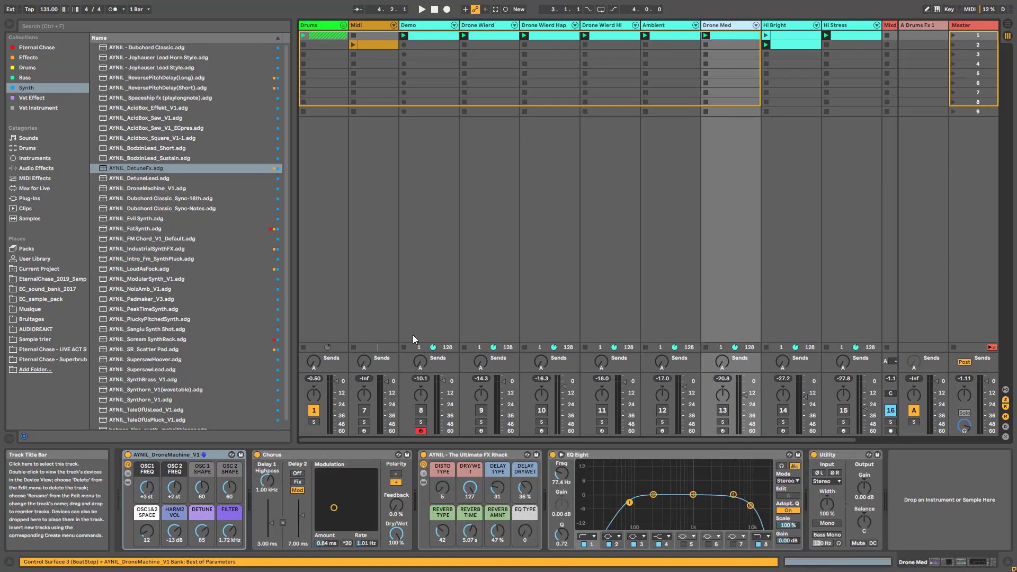
click(779, 28)
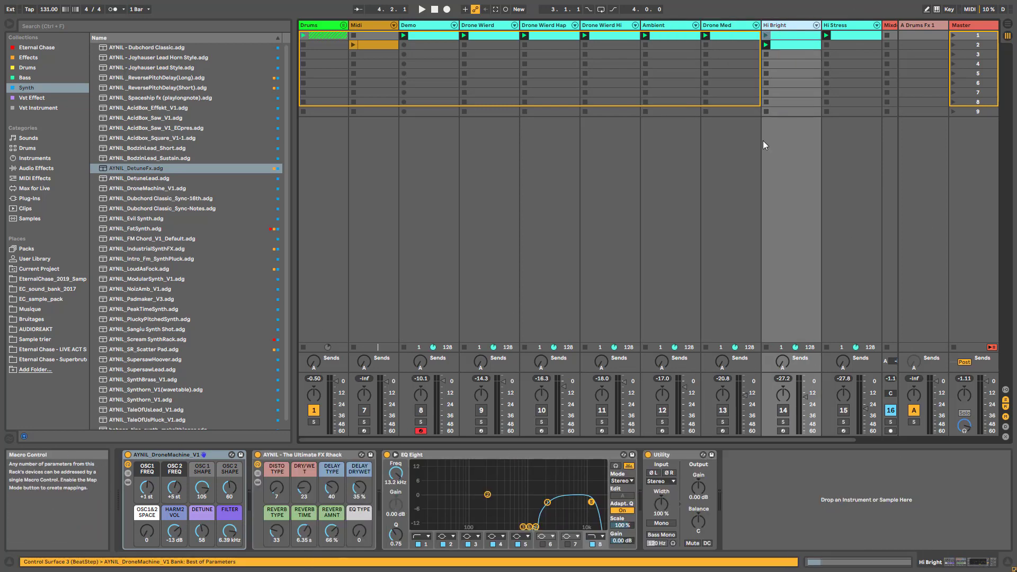
click(843, 28)
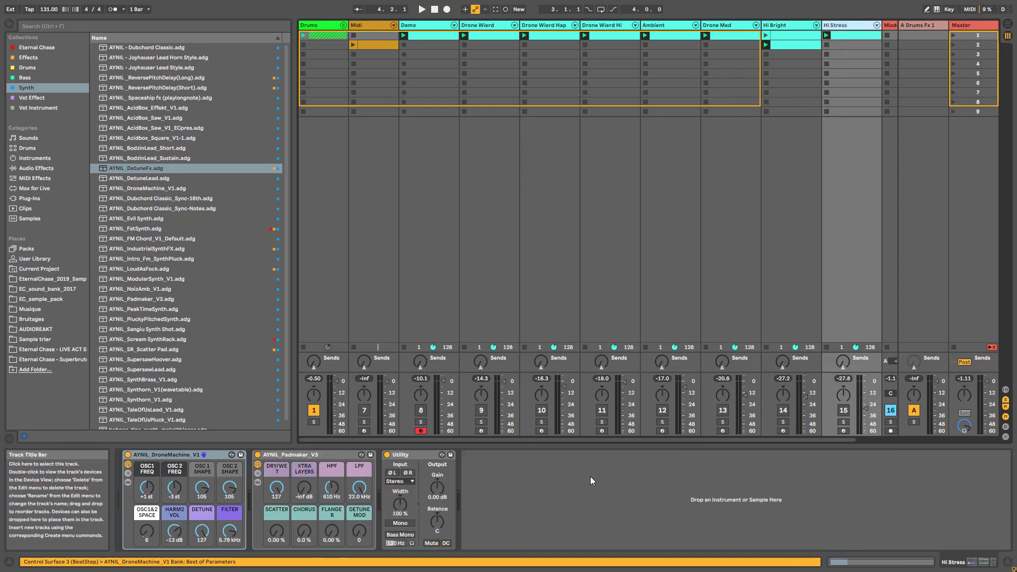
mouse_move(786, 443)
mouse_down()
mouse_move(810, 443)
mouse_move(794, 444)
mouse_up()
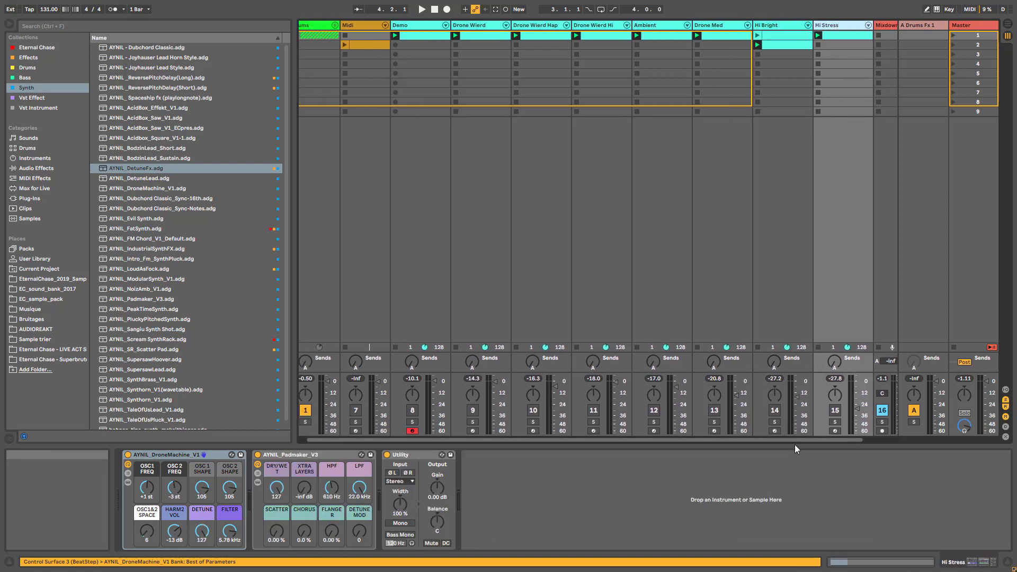
click(428, 27)
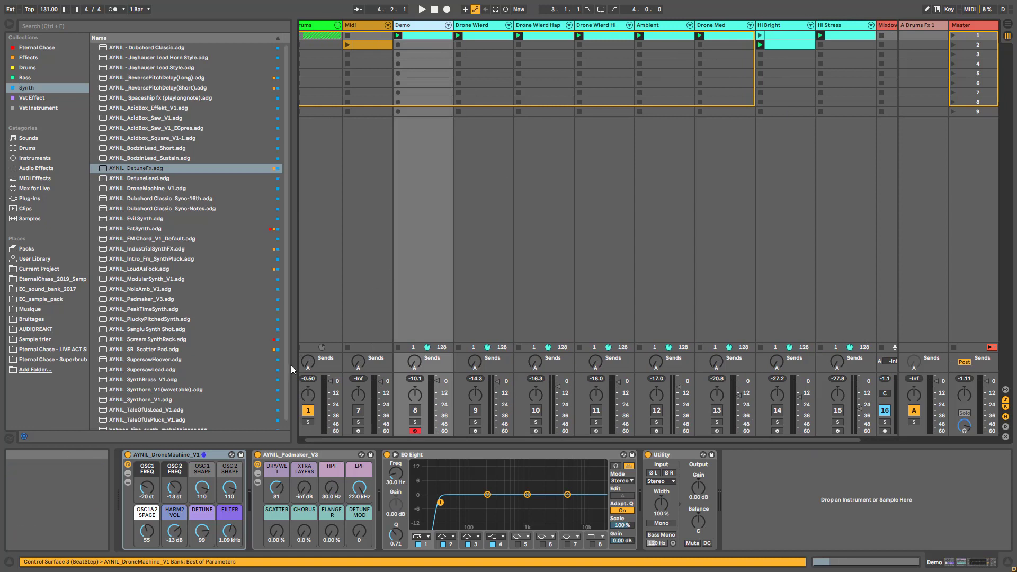